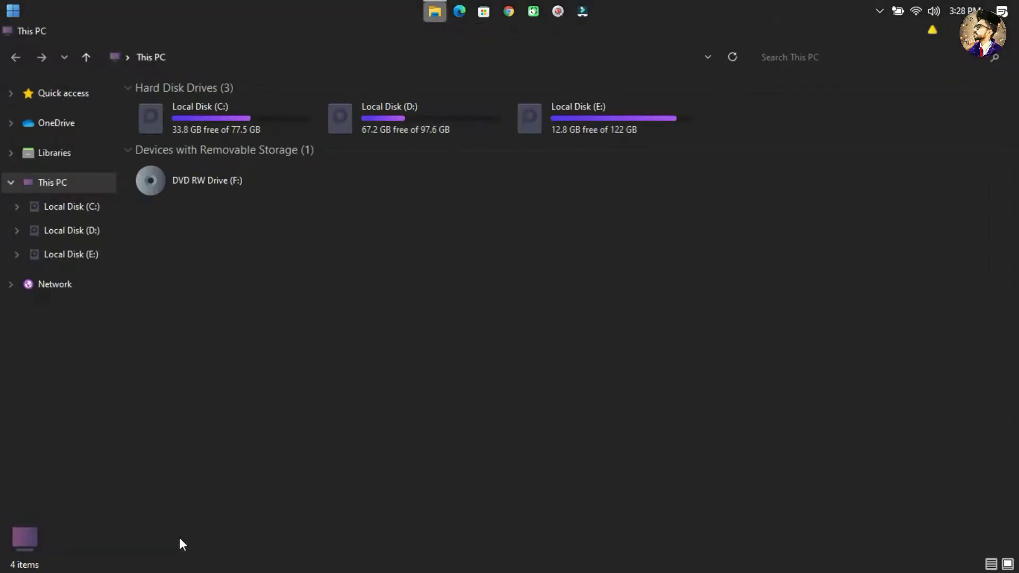
# - Look through the Libraries and Local Disk (C:) folders in the themed File Explorer, then close the window
pyautogui.doubleClick(584, 37)
pyautogui.doubleClick(584, 90)
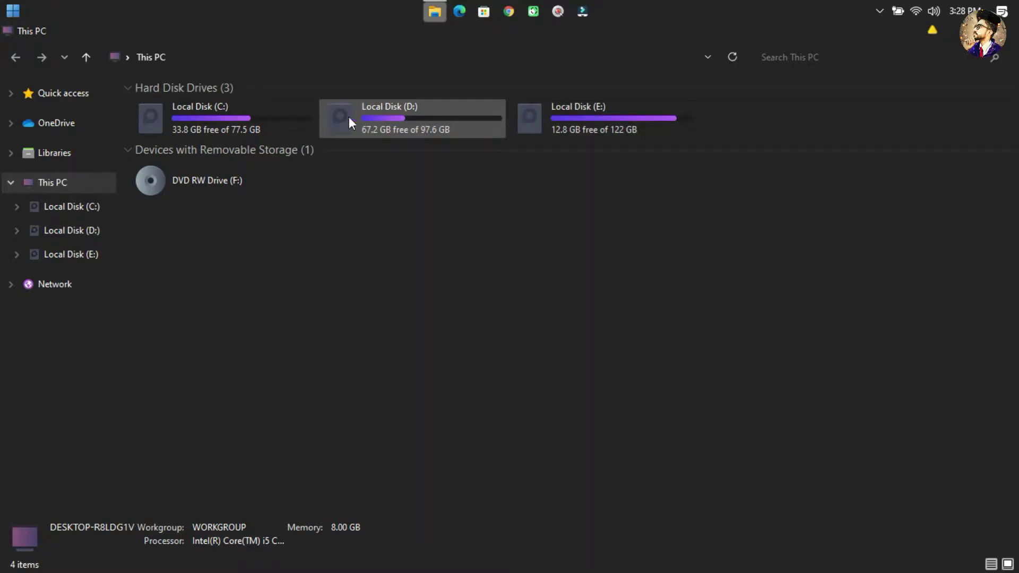
pyautogui.click(62, 154)
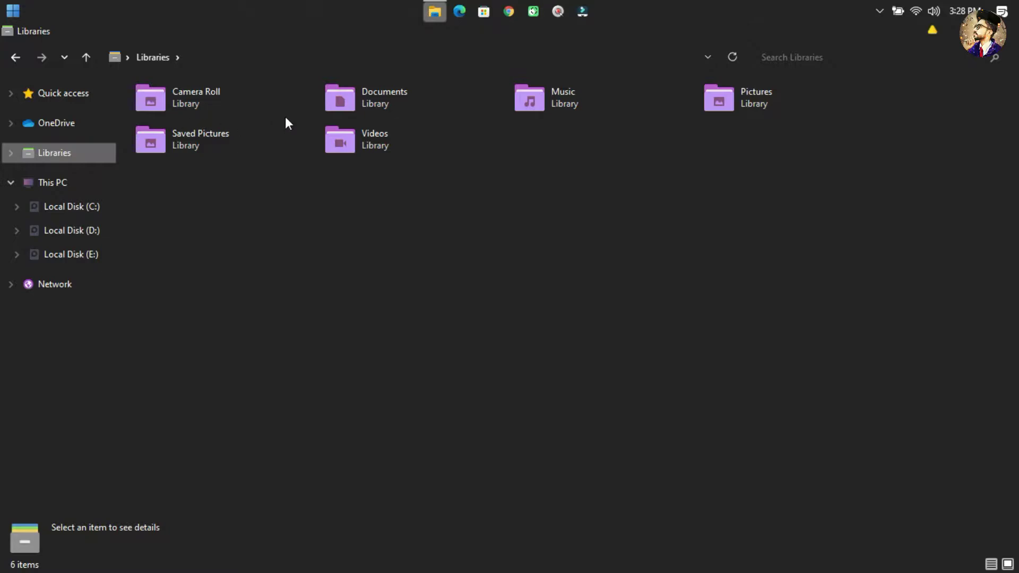
pyautogui.doubleClick(779, 27)
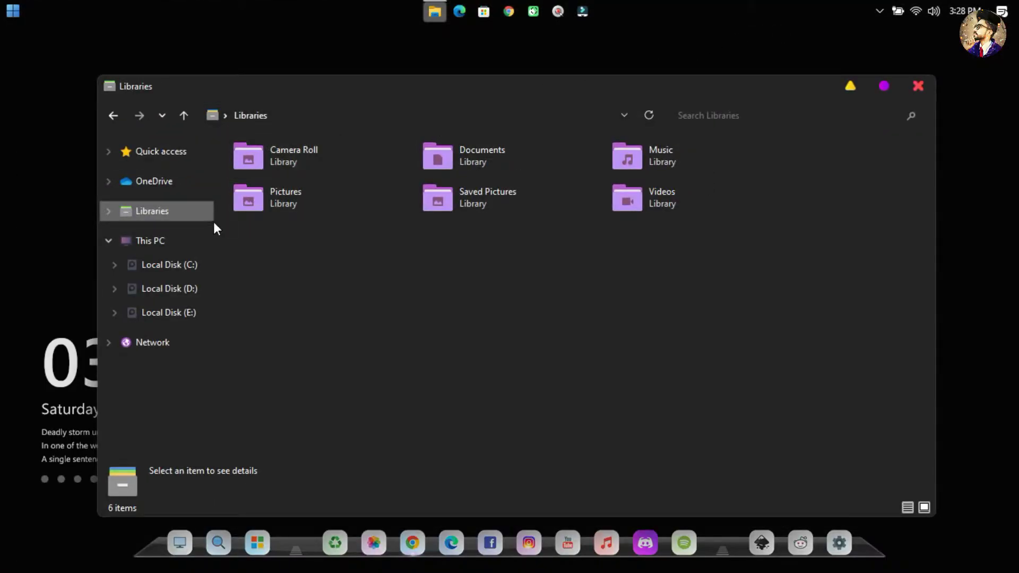
pyautogui.click(171, 265)
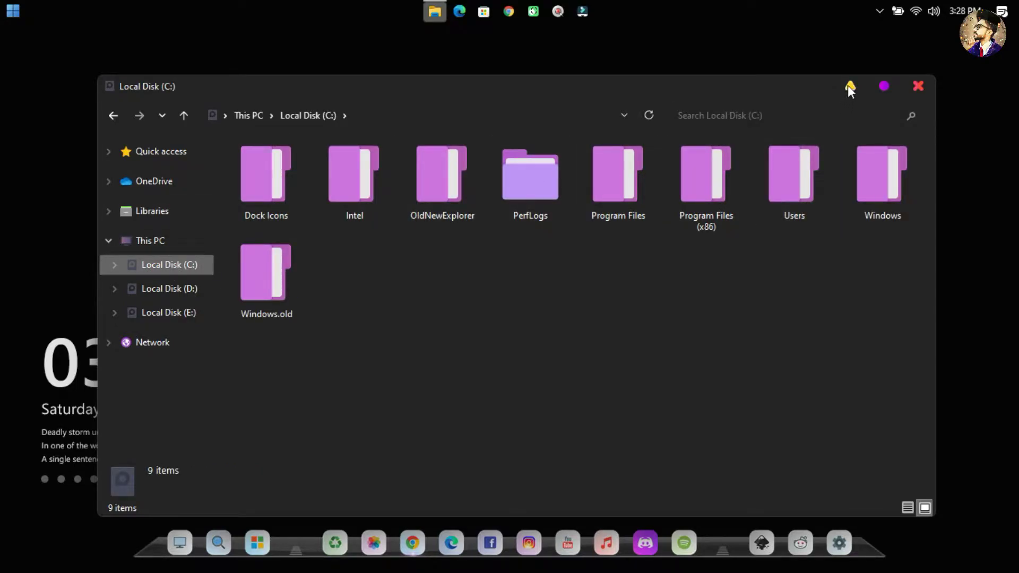
pyautogui.click(913, 87)
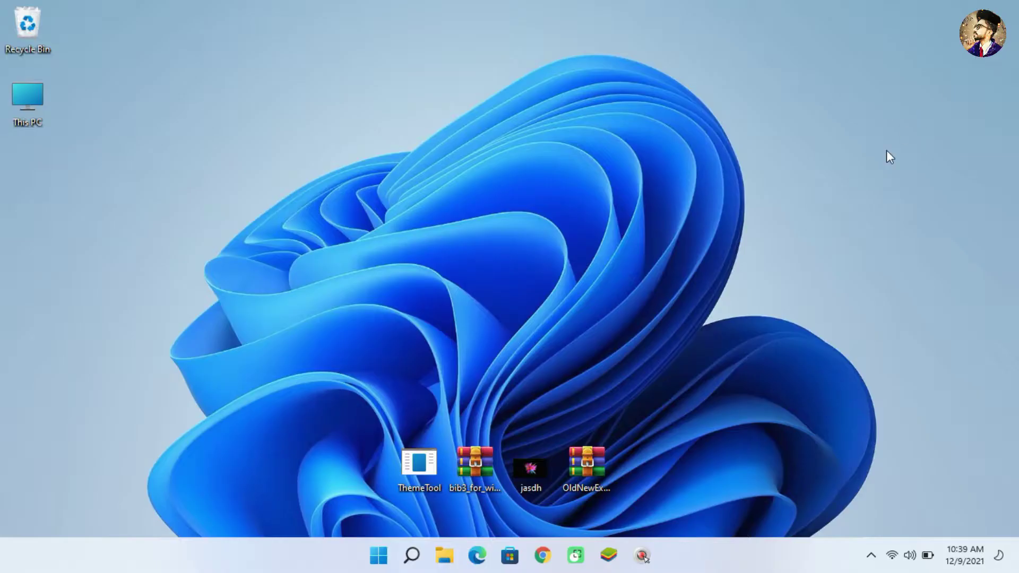
# - Search Windows for the Create a restore point setting and turn on system protection for Local Disk (C:)
pyautogui.click(406, 558)
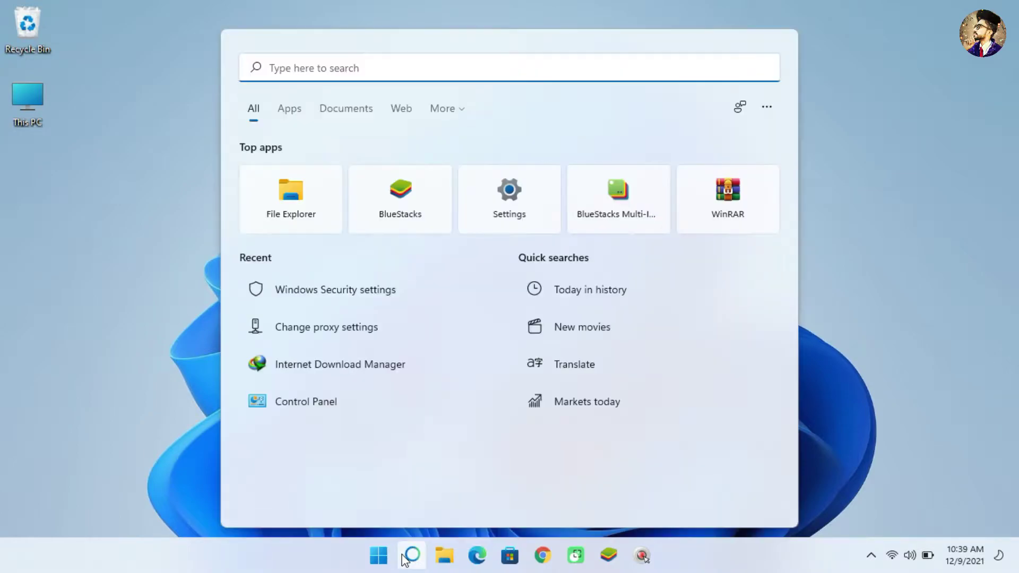
pyautogui.write('creat')
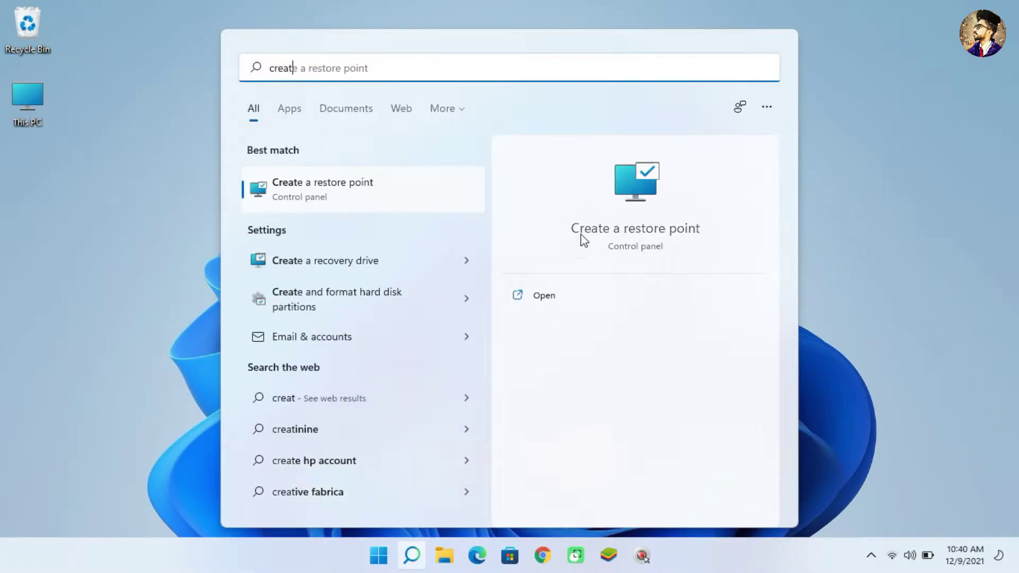
pyautogui.click(575, 296)
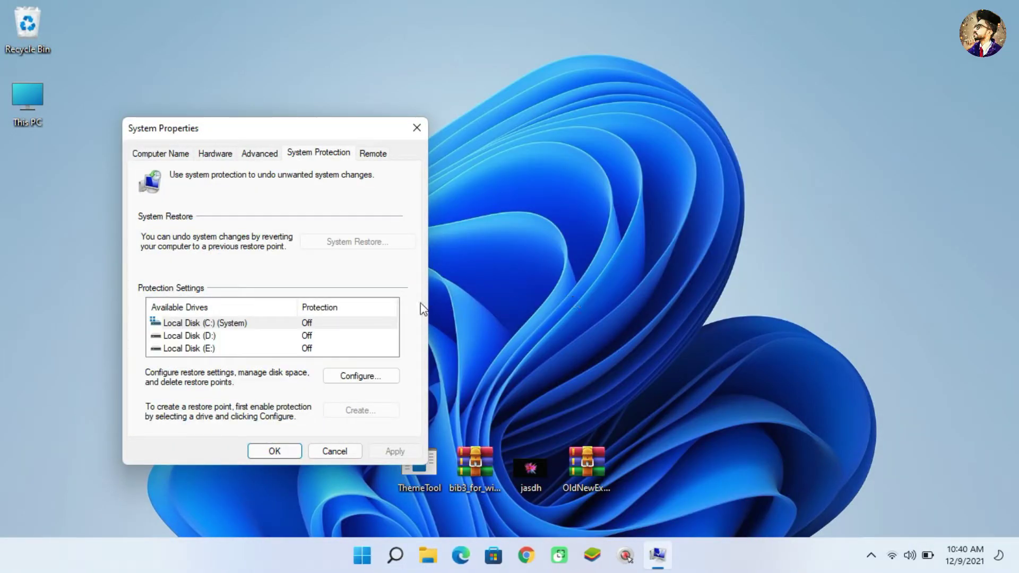
pyautogui.click(343, 322)
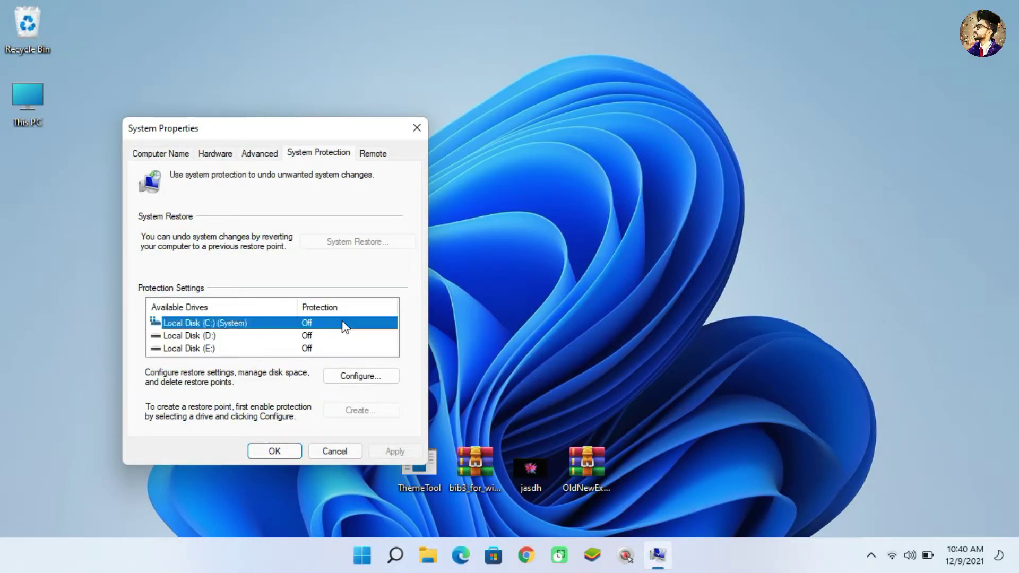
pyautogui.click(368, 377)
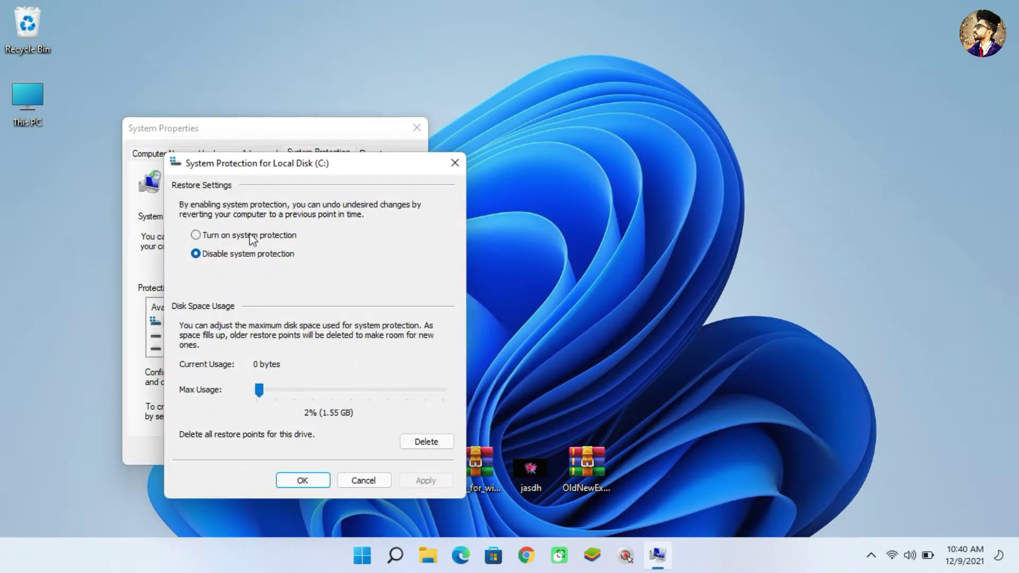
pyautogui.click(426, 479)
pyautogui.click(305, 480)
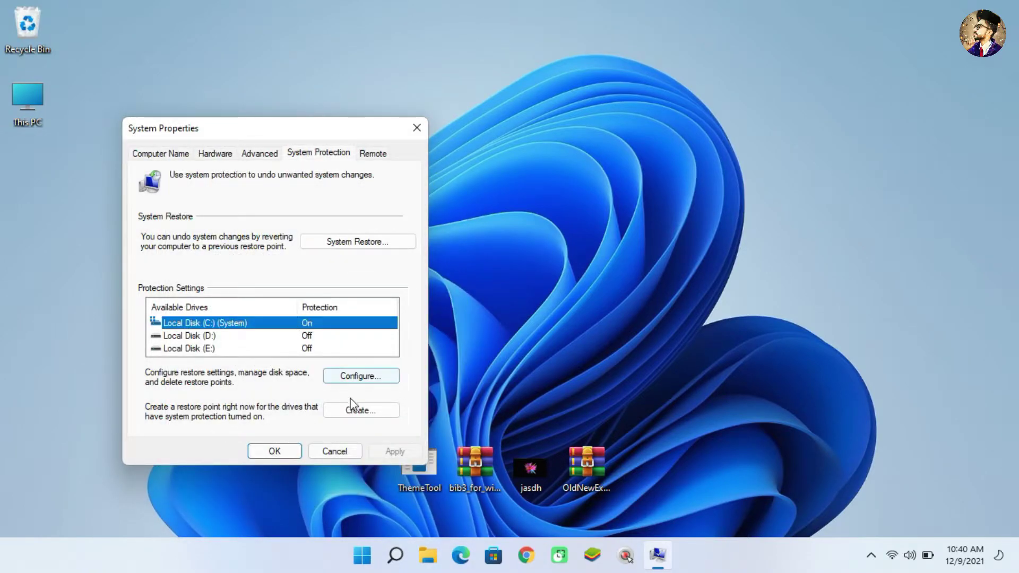
# - Create a restore point with a short description for the protected drive and close System Properties
pyautogui.click(358, 412)
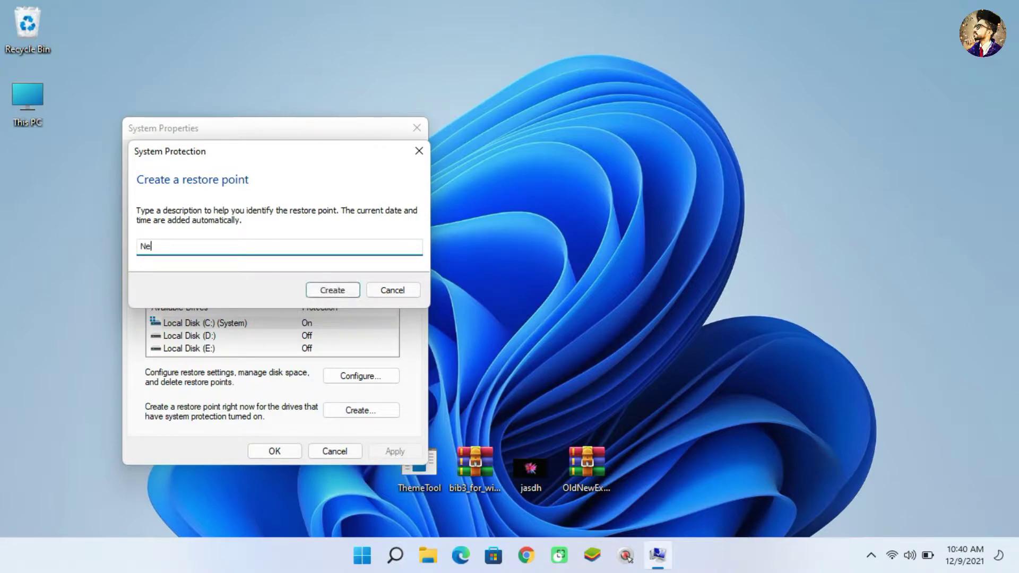
pyautogui.click(340, 291)
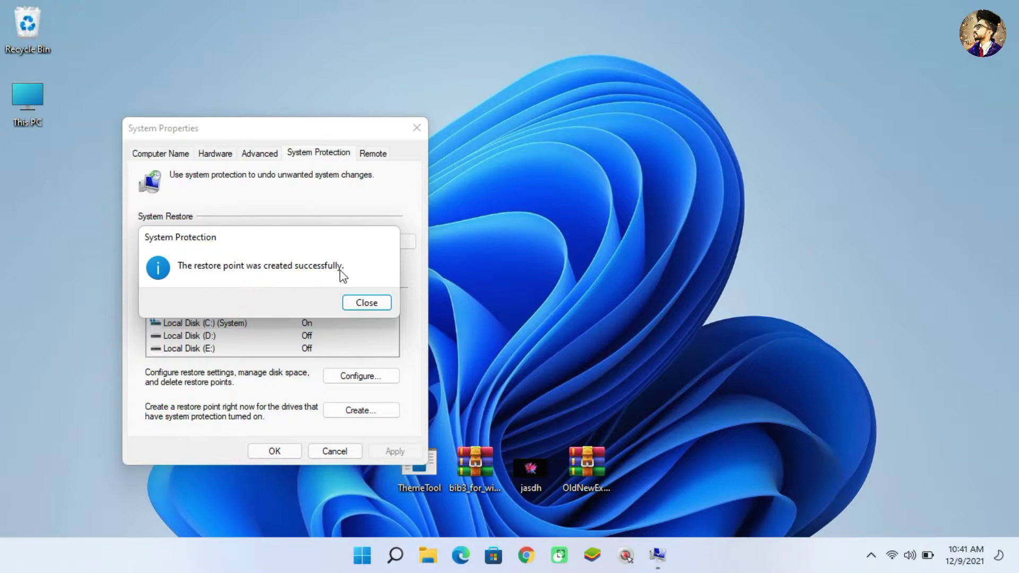
pyautogui.click(377, 303)
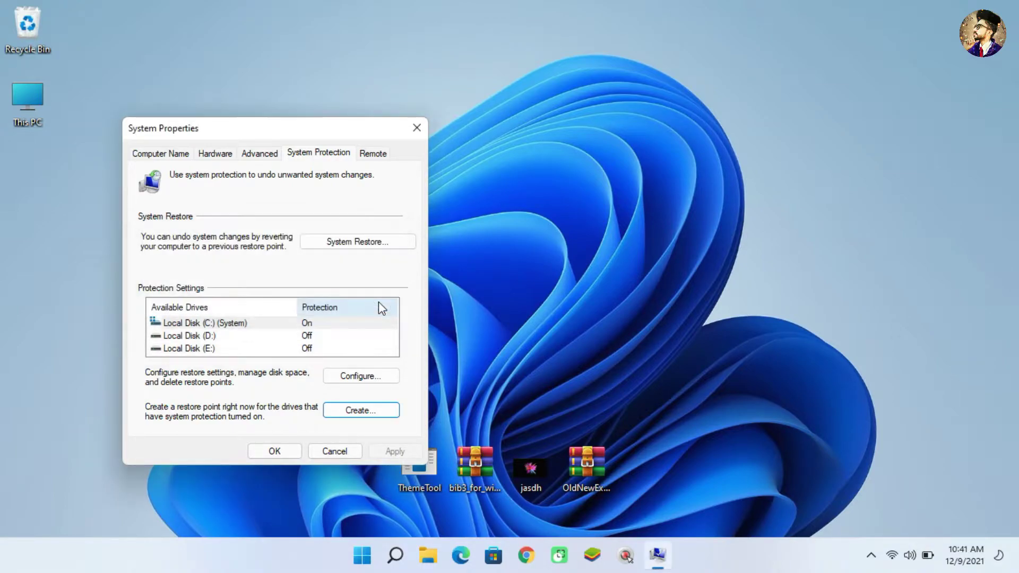
pyautogui.click(292, 452)
# - Run ThemeTool from the desktop as administrator and agree to its license
pyautogui.rightClick(414, 473)
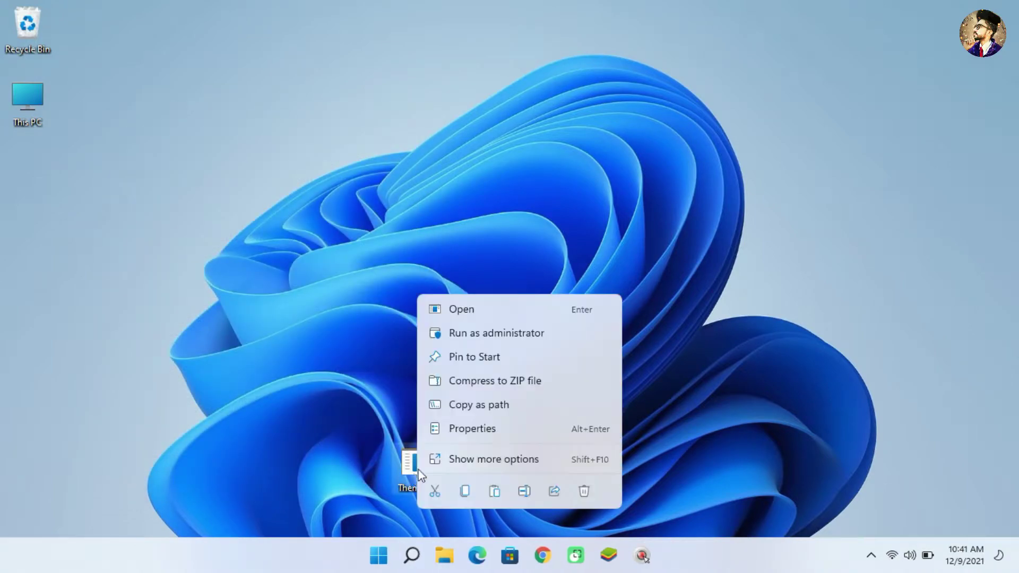
pyautogui.click(446, 335)
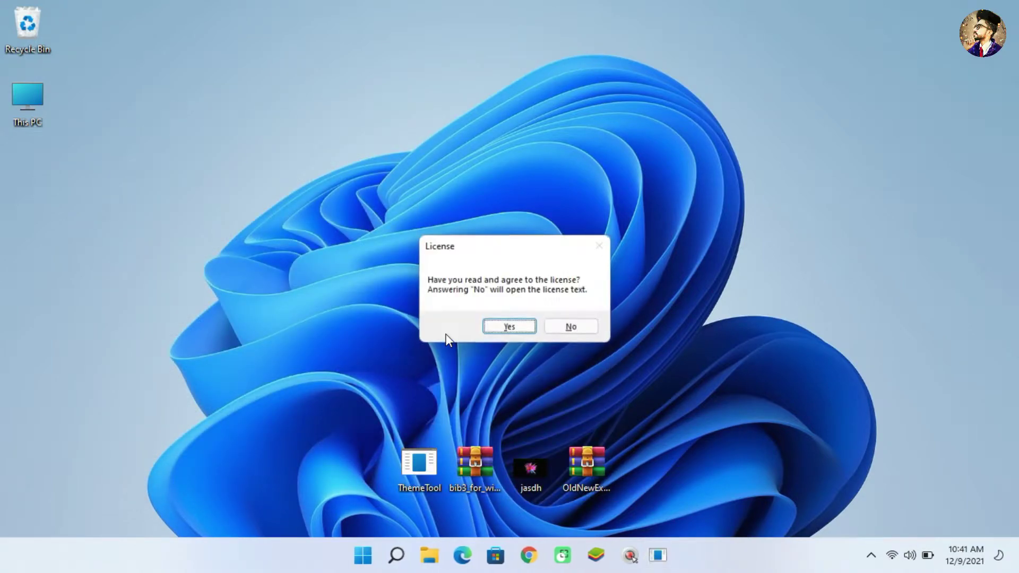
pyautogui.click(497, 326)
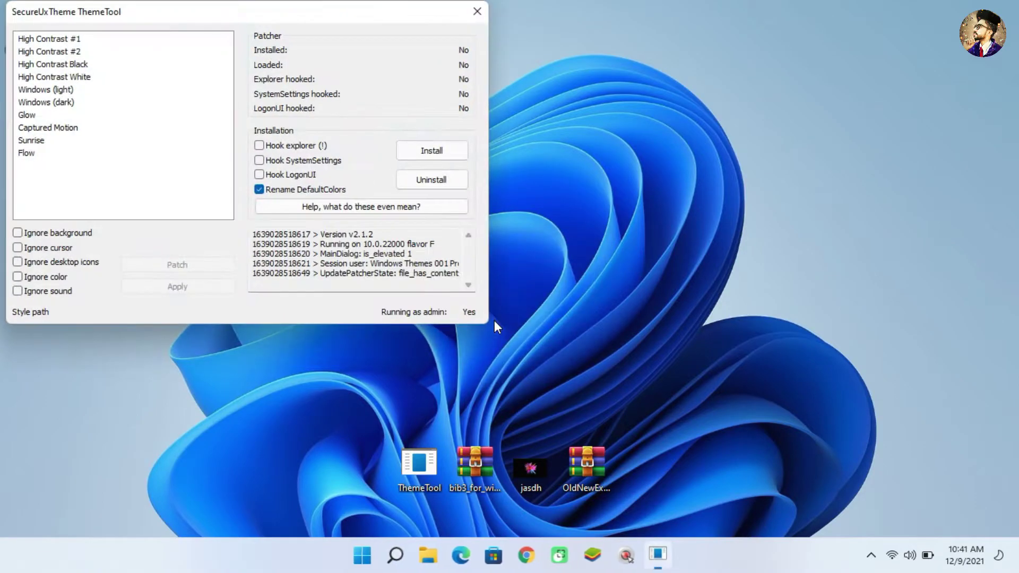
# - Install the SecureUxTheme patcher with Hook SystemSettings and Hook LogonUI enabled, and reboot the computer
pyautogui.click(292, 161)
pyautogui.click(420, 156)
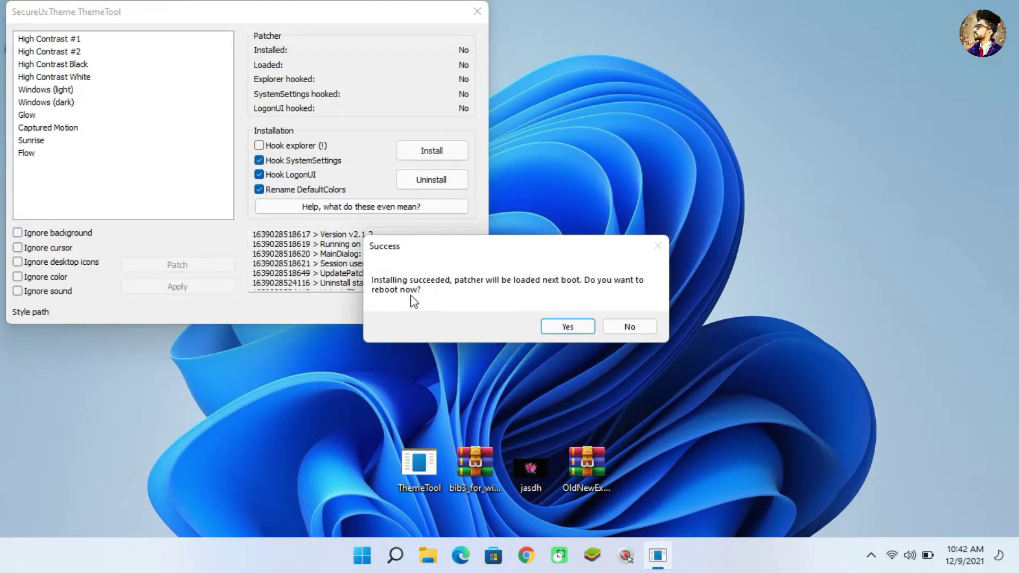
pyautogui.click(574, 329)
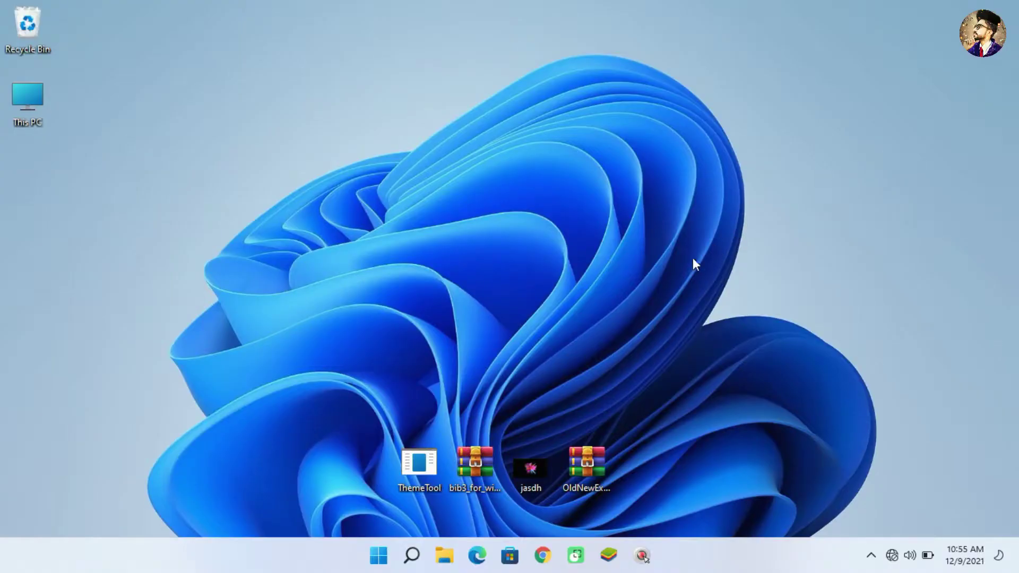
# - Extract the bib3_for_windows archive into its own folder on the desktop using the default extraction options
pyautogui.rightClick(462, 453)
pyautogui.click(507, 438)
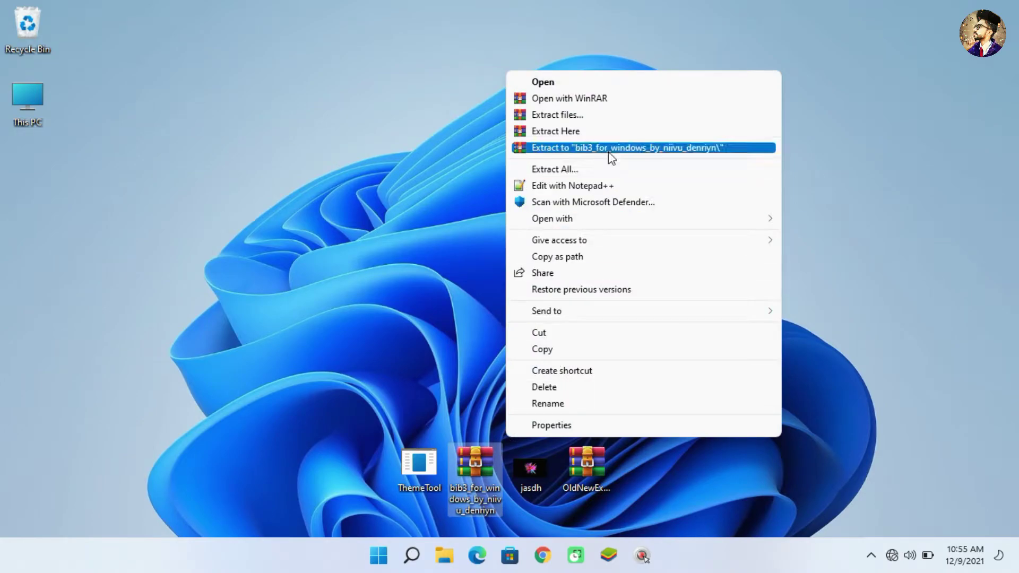
pyautogui.click(608, 116)
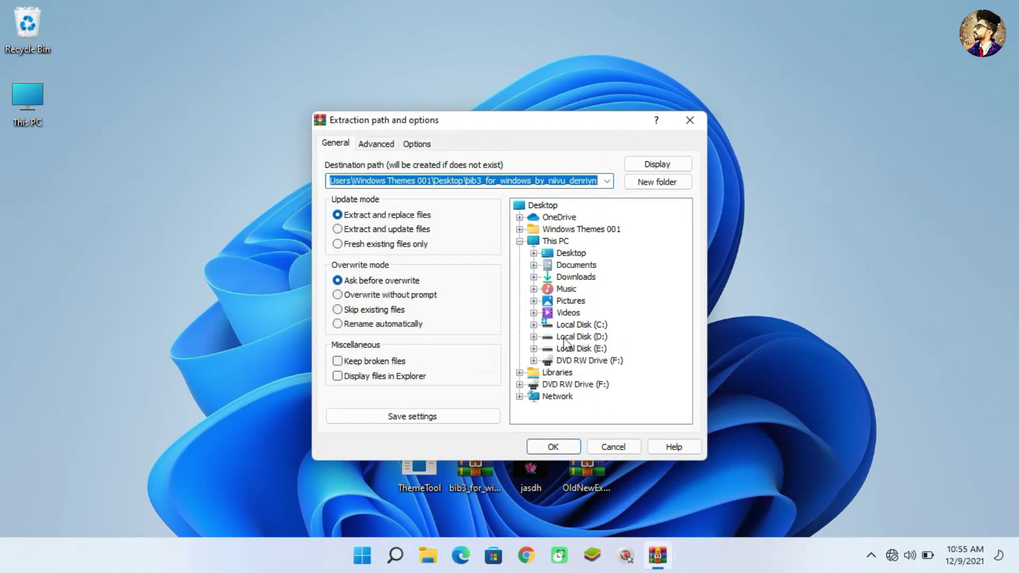
pyautogui.click(553, 446)
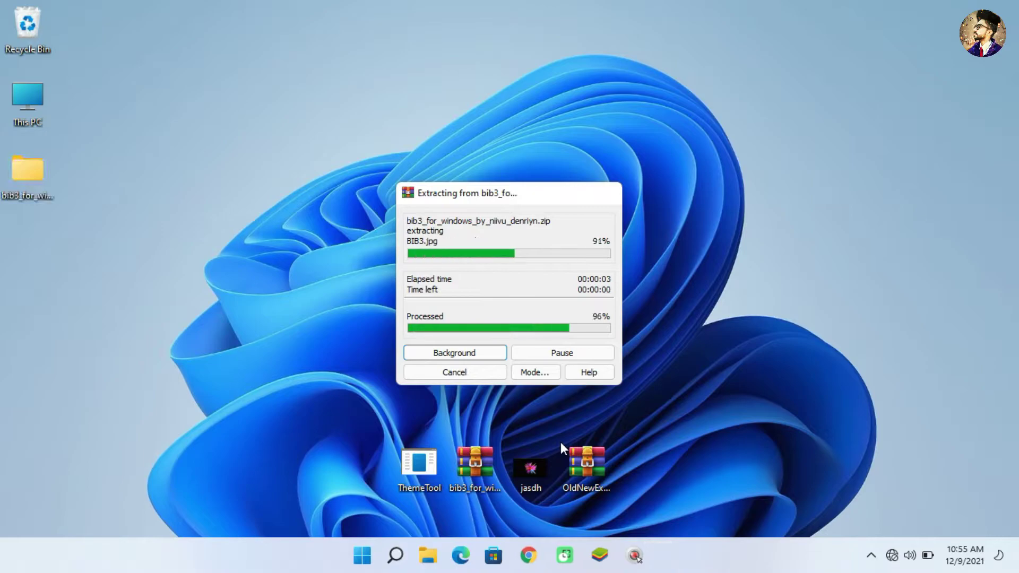
# - Open the PURE DARK folder inside Windows 10+11 Themes in the extracted BIB3 for Windows folder
pyautogui.doubleClick(43, 176)
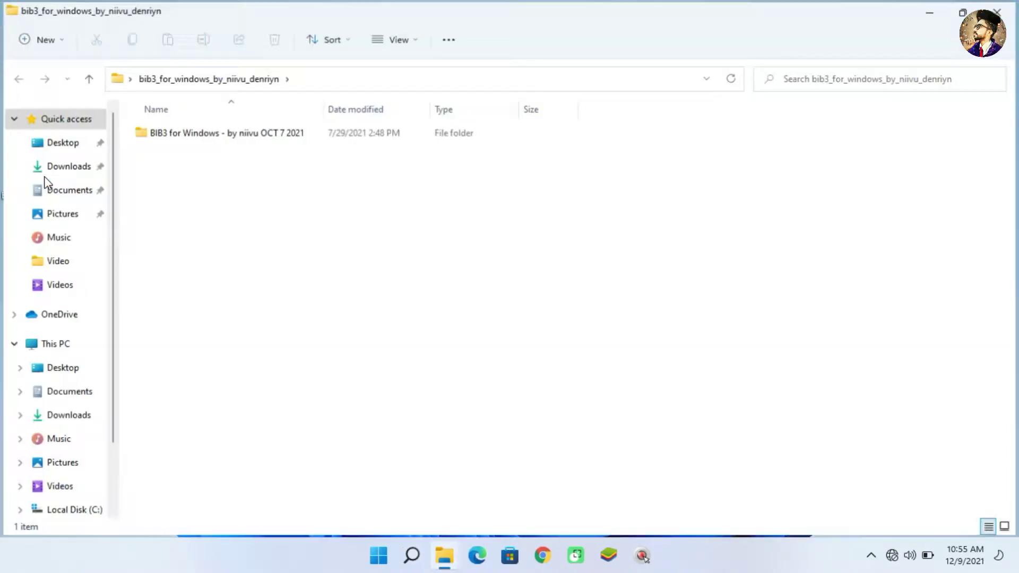
pyautogui.doubleClick(194, 141)
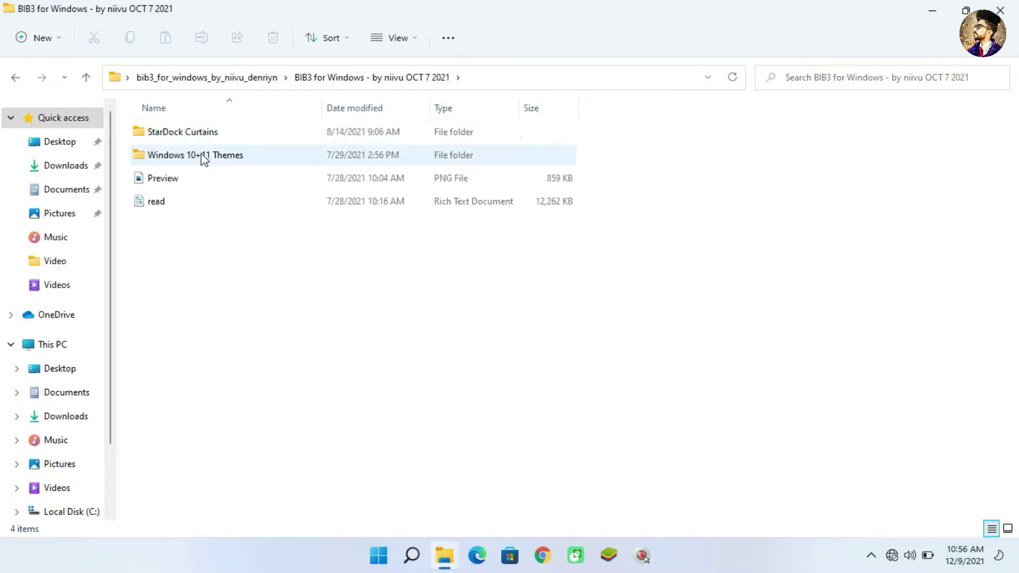
pyautogui.doubleClick(202, 156)
pyautogui.click(207, 159)
pyautogui.doubleClick(206, 157)
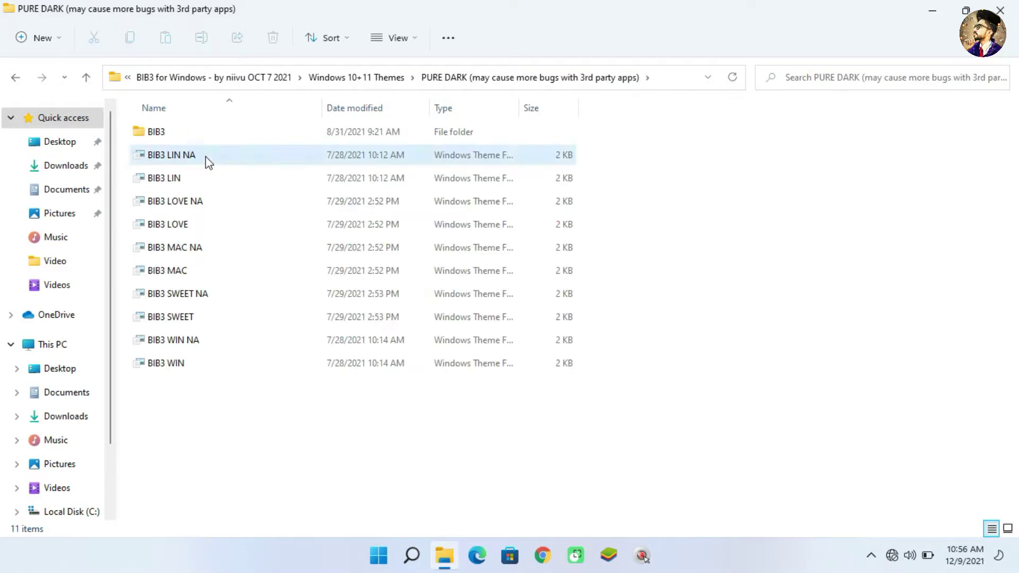
# - Copy the BIB3 folder and all BIB3 theme files from the PURE DARK folder
pyautogui.click(205, 157)
pyautogui.moveTo(291, 424); pyautogui.dragTo(249, 135)
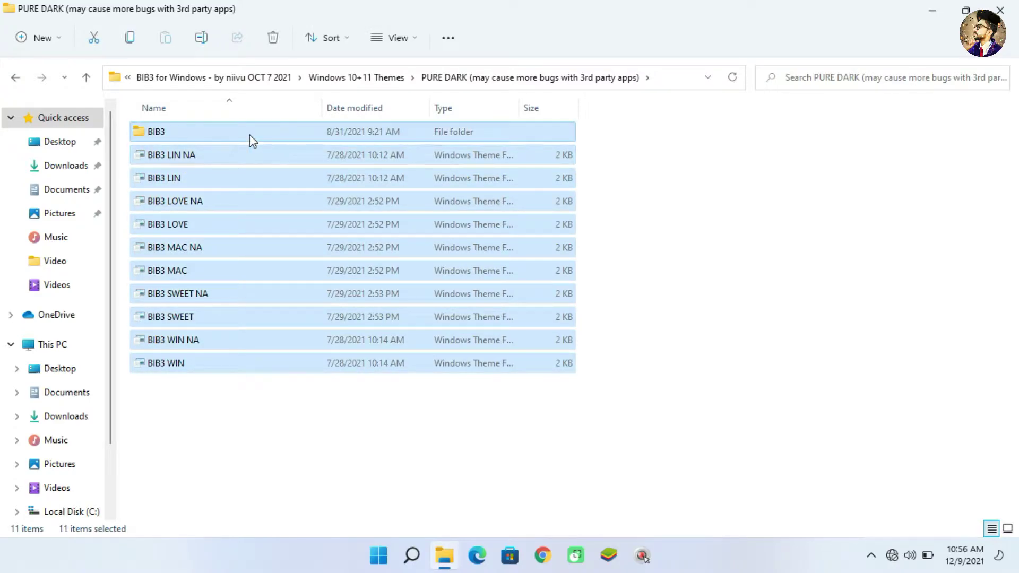
pyautogui.rightClick(250, 135)
pyautogui.click(319, 365)
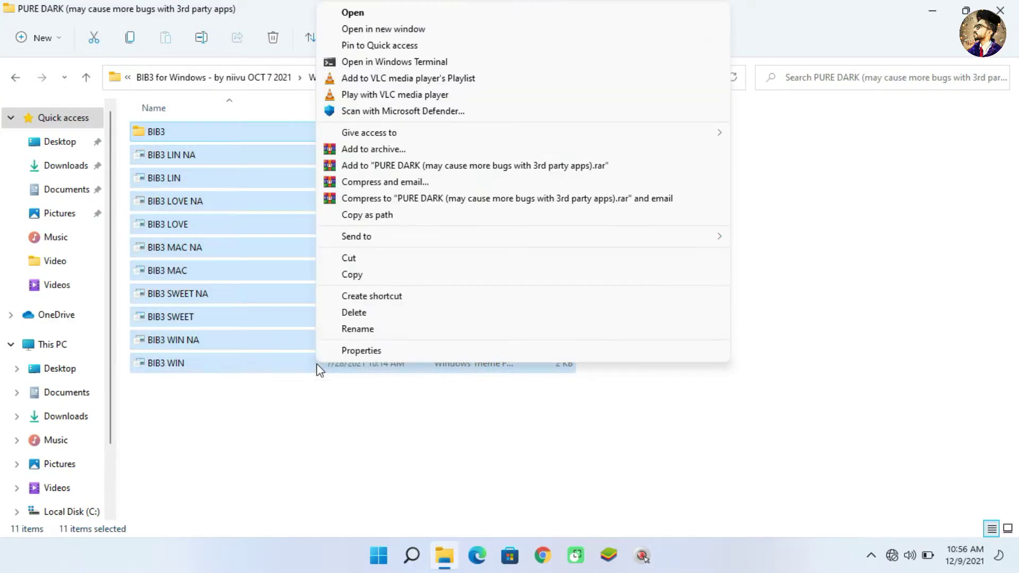
pyautogui.click(340, 275)
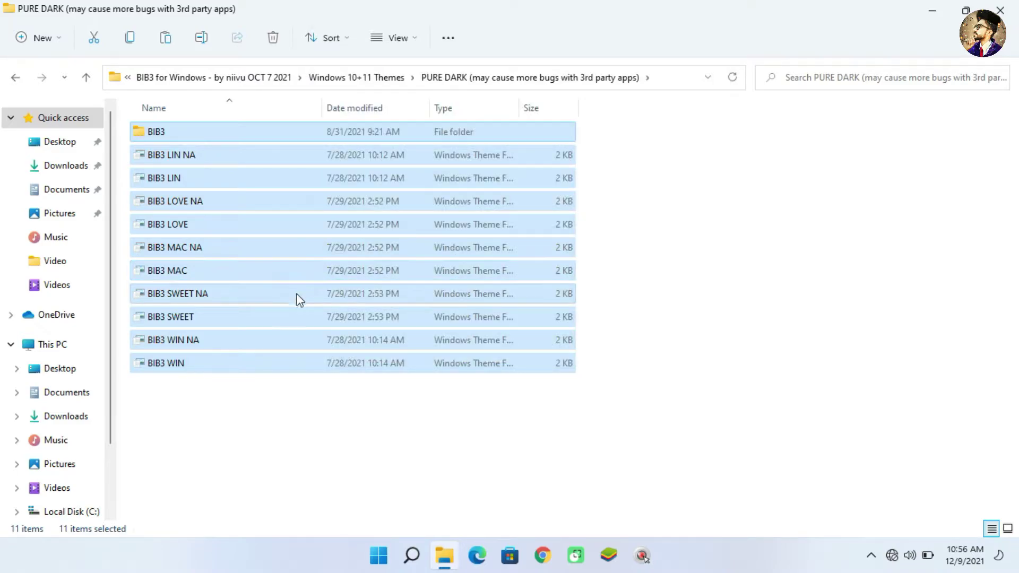
# - Open the Themes folder at Local Disk (C:) > Windows > Resources
pyautogui.scroll(-1, 56, 390)
pyautogui.scroll(-1, 55, 395)
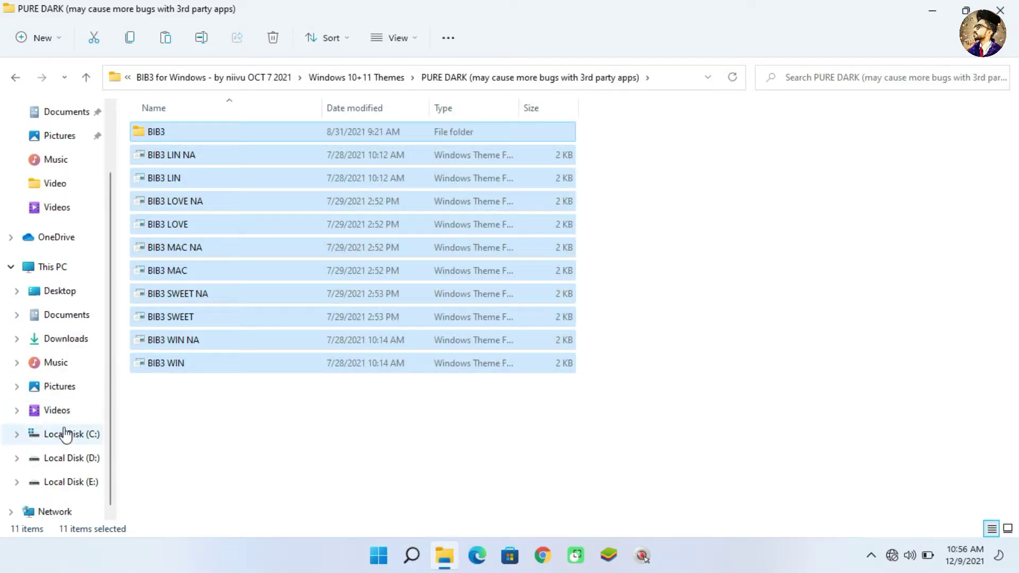
pyautogui.click(65, 433)
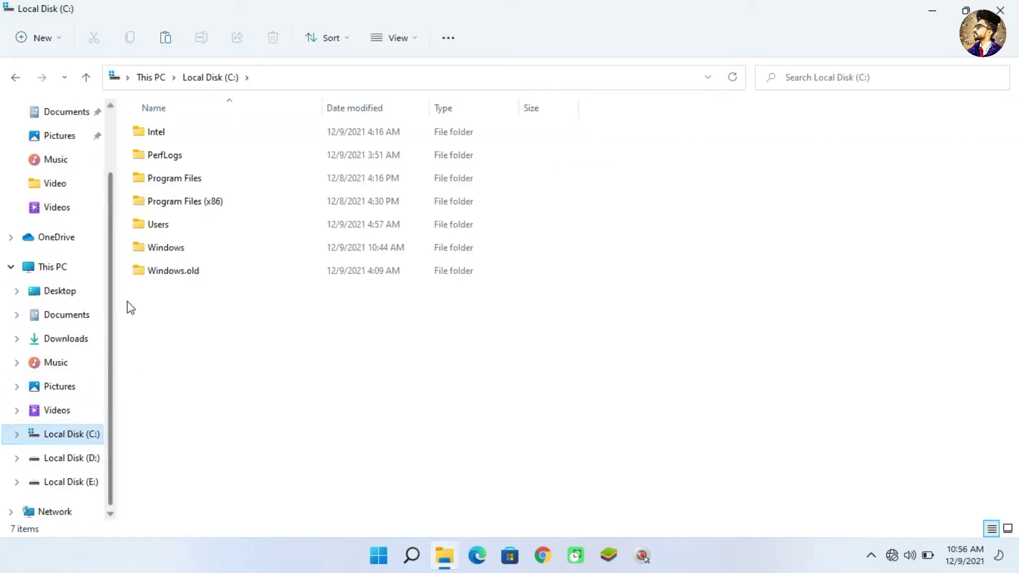
pyautogui.doubleClick(157, 253)
pyautogui.click(158, 253)
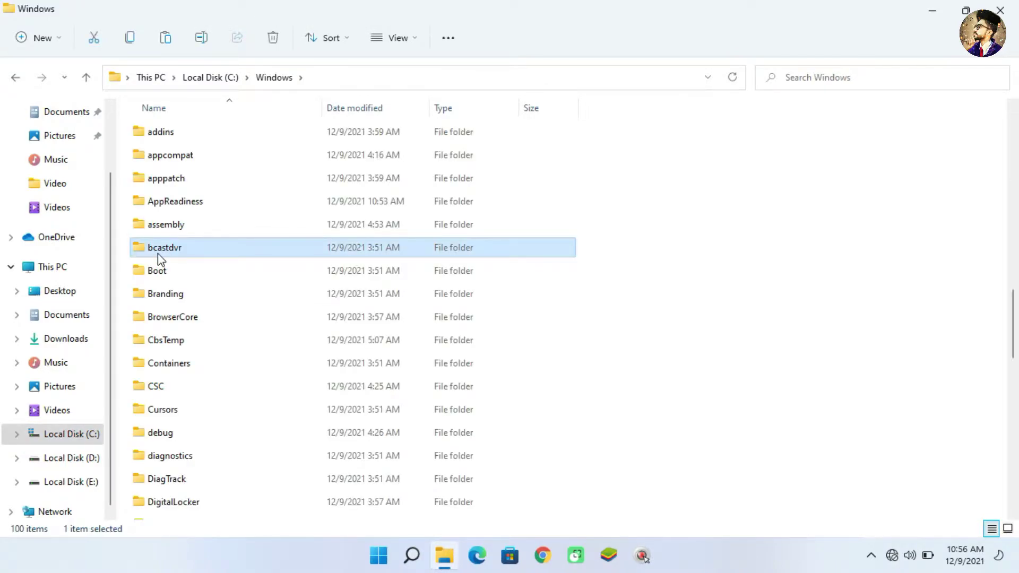
pyautogui.press('r')
pyautogui.click(158, 200)
pyautogui.doubleClick(158, 199)
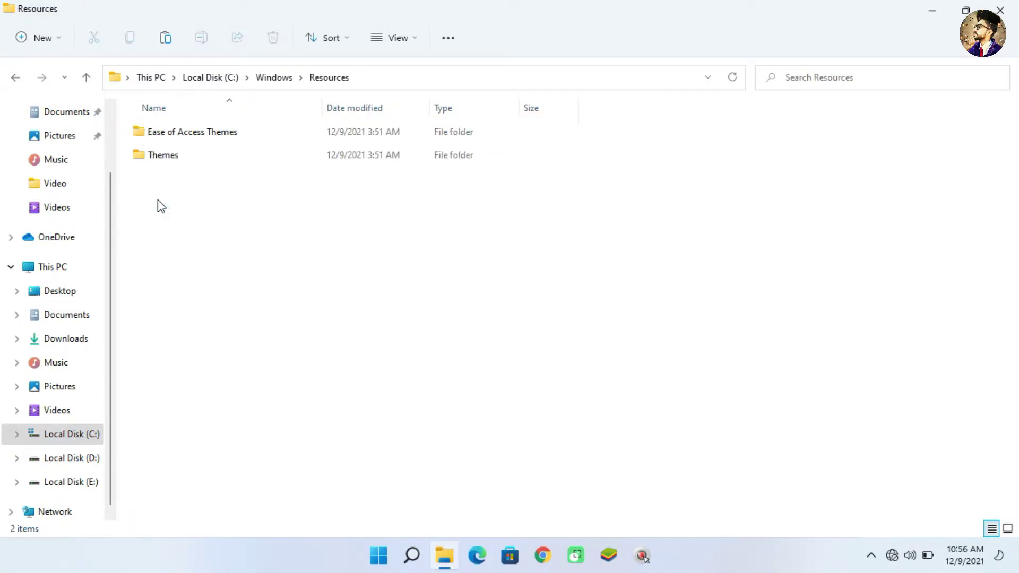
pyautogui.click(189, 164)
pyautogui.doubleClick(190, 164)
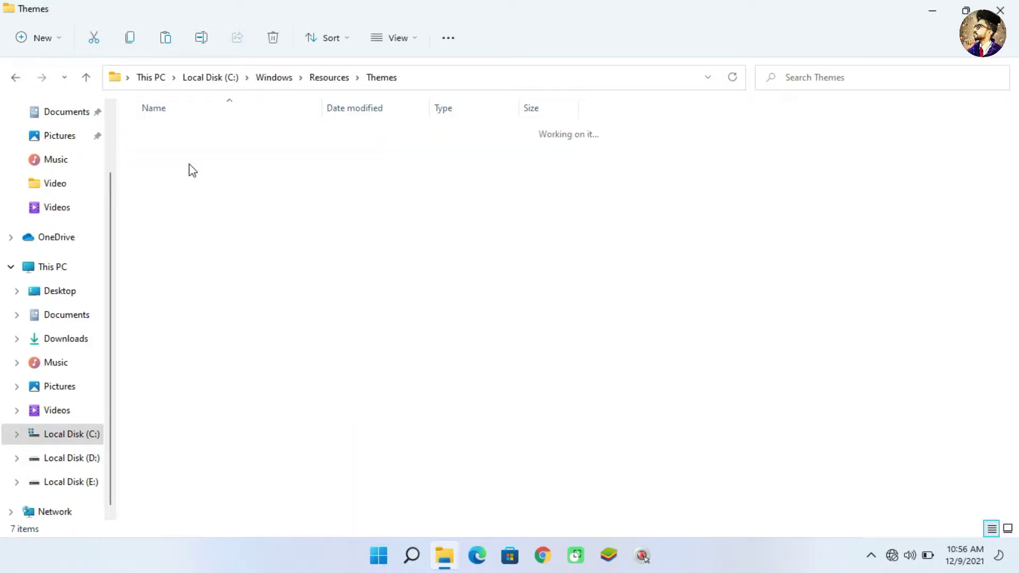
# - Paste the copied BIB3 files into the Windows Themes folder with administrator permission and close the folder window
pyautogui.rightClick(653, 148)
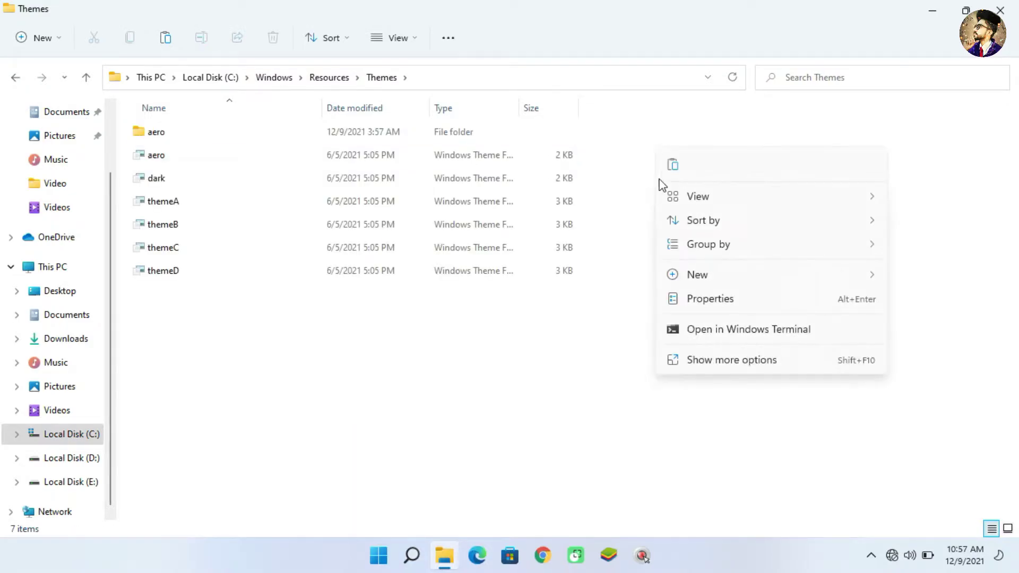
pyautogui.click(705, 361)
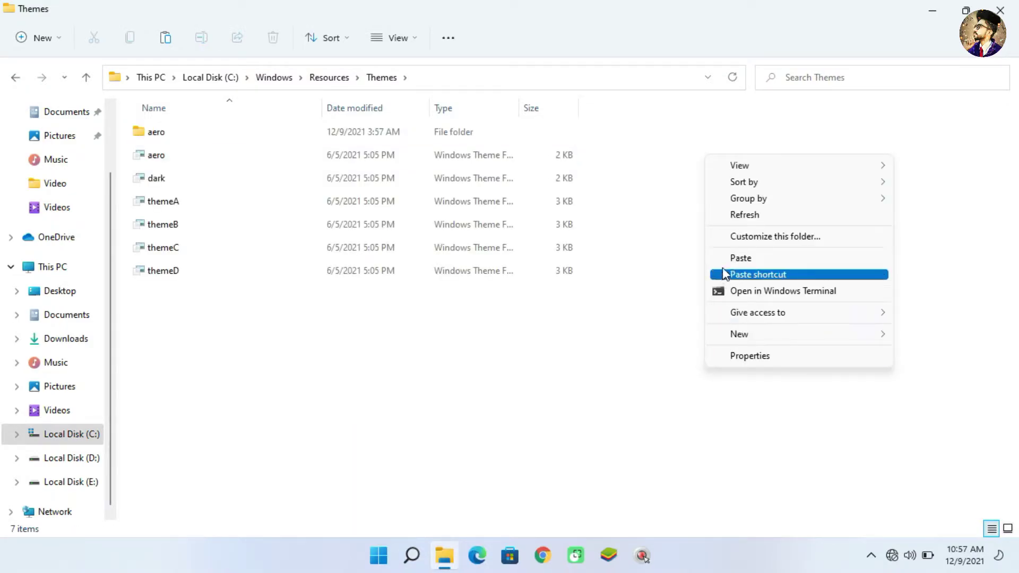
pyautogui.click(732, 258)
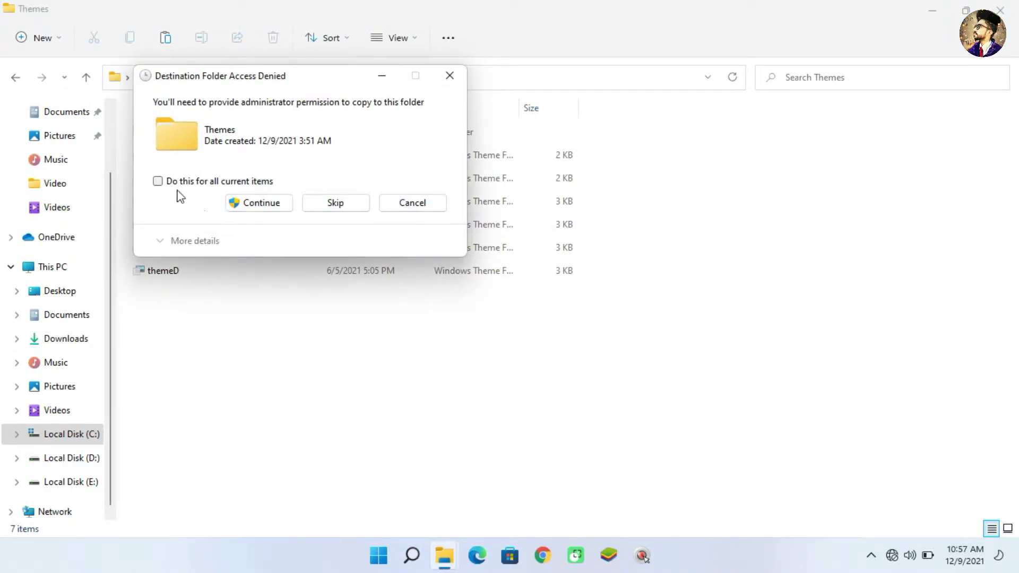
pyautogui.click(234, 202)
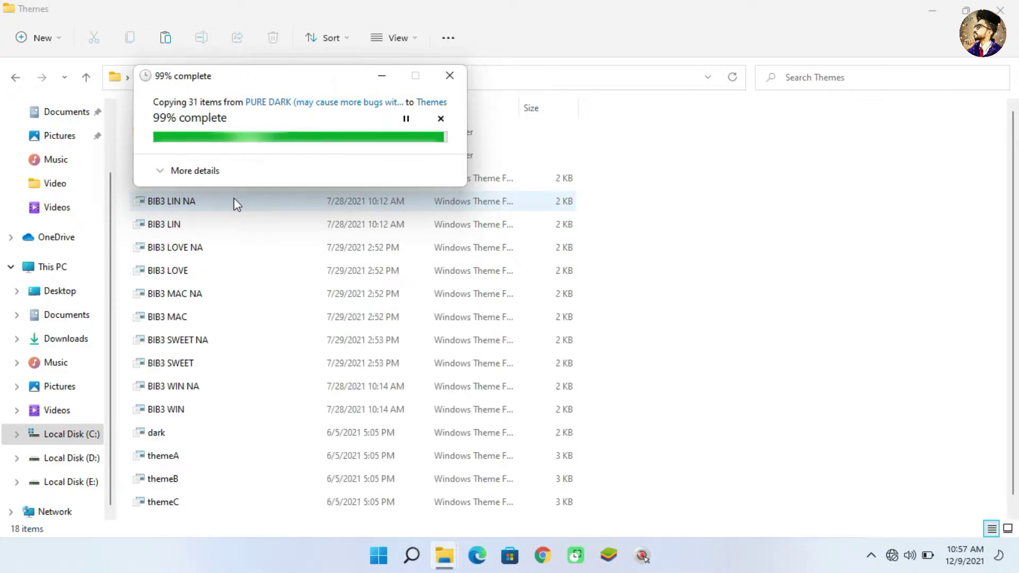
pyautogui.click(1001, 9)
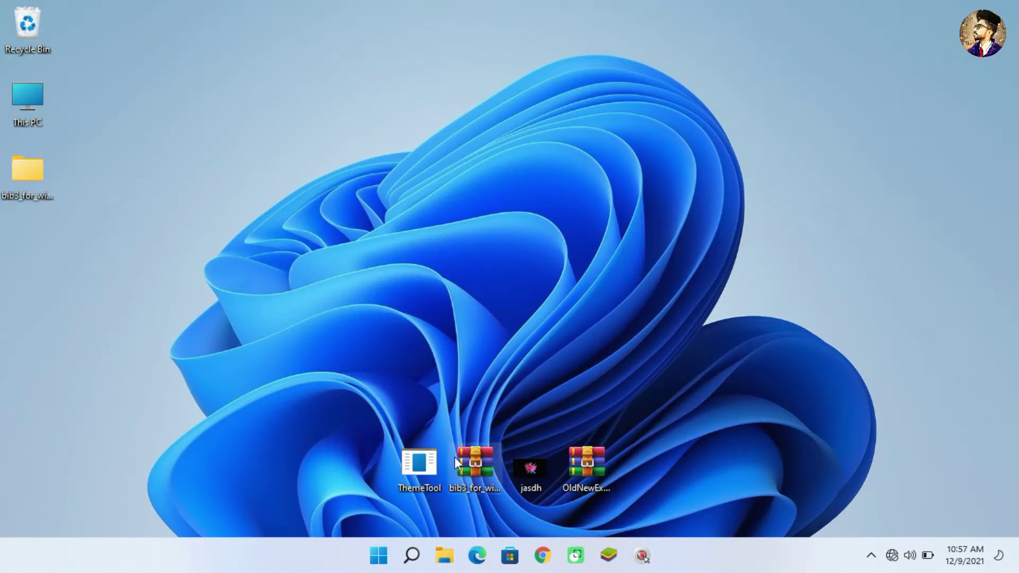
# - Run ThemeTool from the desktop as administrator and accept its license
pyautogui.rightClick(434, 467)
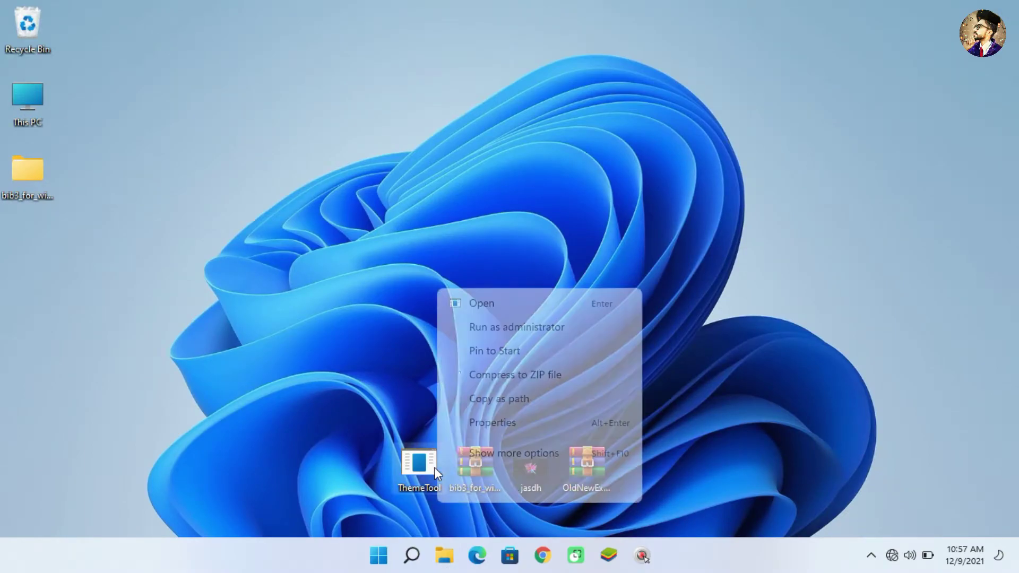
pyautogui.click(485, 334)
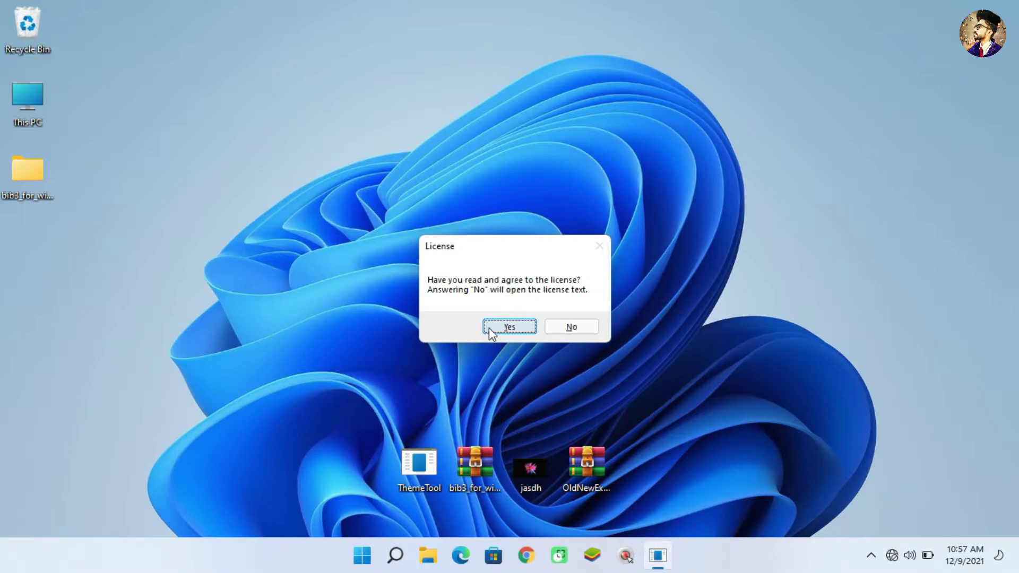
pyautogui.click(486, 330)
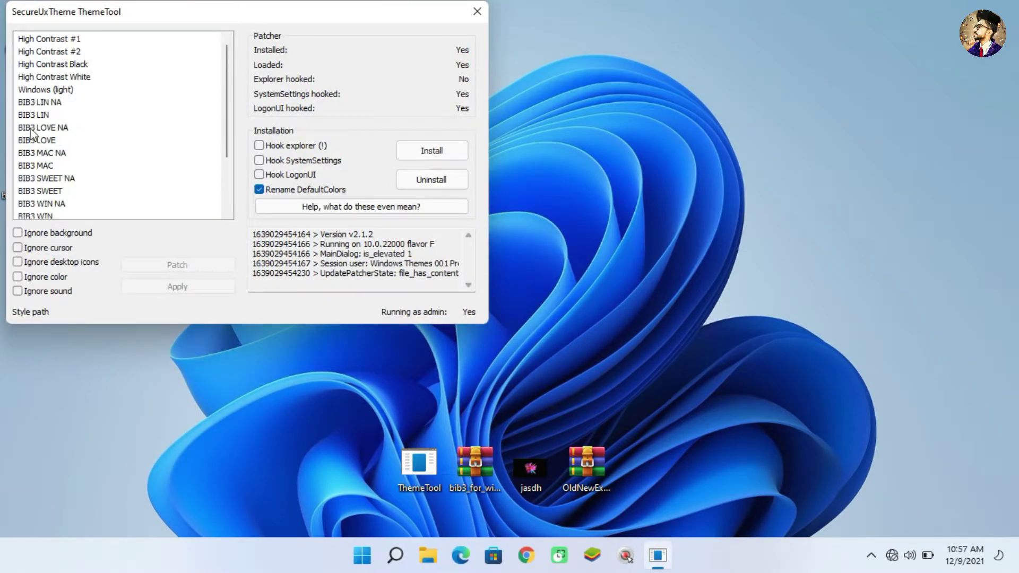
# - Patch each BIB3 theme one by one: LIN NA, LIN, LOVE NA, LOVE, MAC NA, MAC, SWEET NA, SWEET, WIN NA and WIN
pyautogui.click(31, 106)
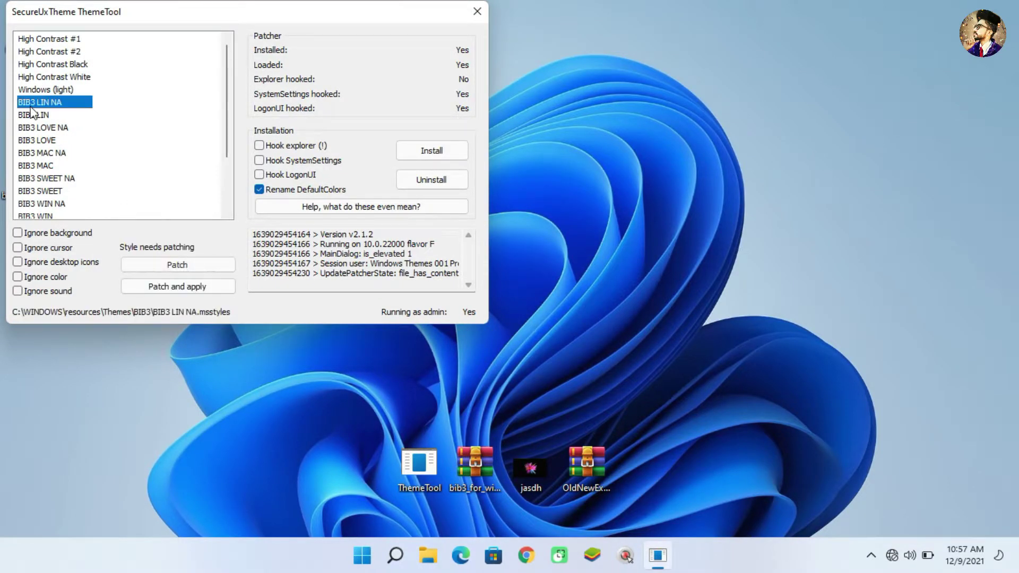
pyautogui.click(142, 264)
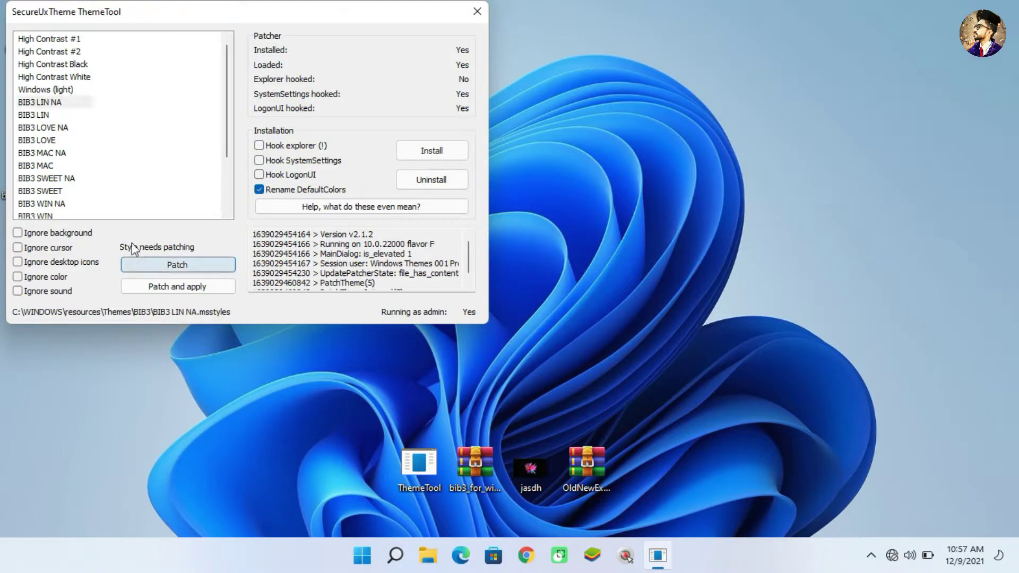
pyautogui.click(58, 114)
pyautogui.click(160, 265)
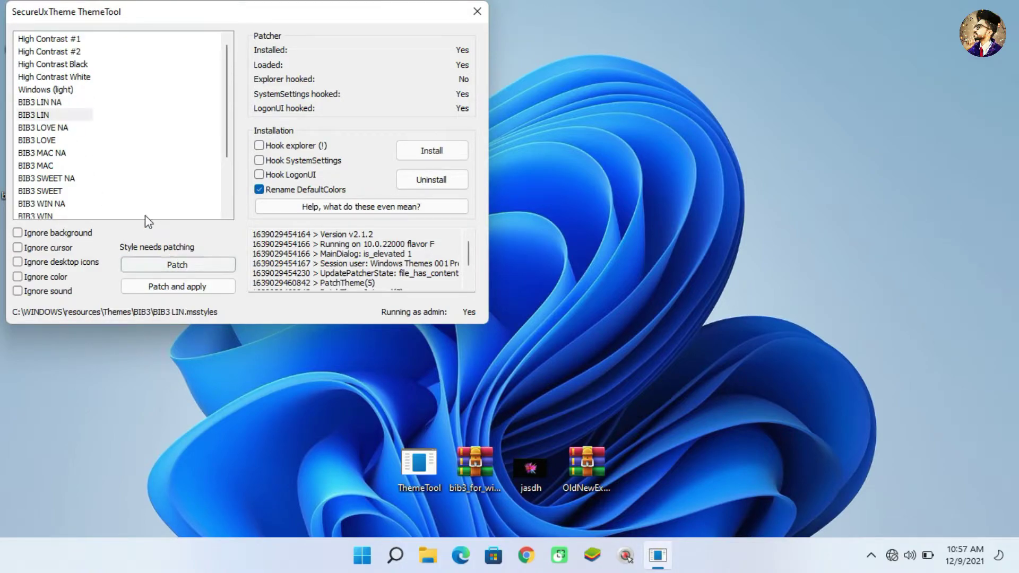
pyautogui.click(67, 128)
pyautogui.click(156, 269)
pyautogui.click(53, 140)
pyautogui.click(154, 265)
pyautogui.click(59, 154)
pyautogui.click(160, 263)
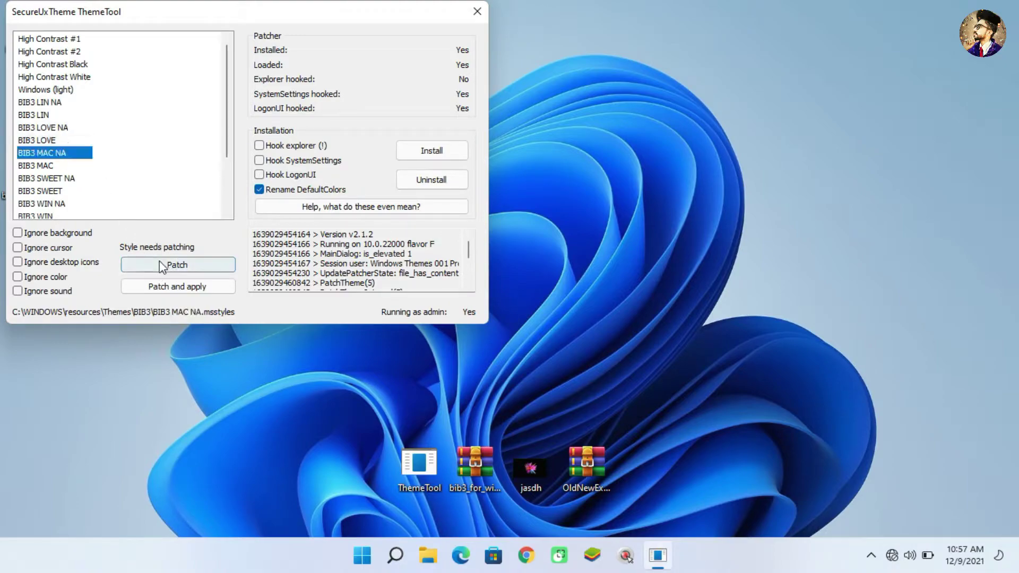
pyautogui.click(64, 167)
pyautogui.click(162, 265)
pyautogui.click(85, 180)
pyautogui.click(159, 265)
pyautogui.click(75, 190)
pyautogui.click(166, 265)
pyautogui.click(76, 203)
pyautogui.click(165, 263)
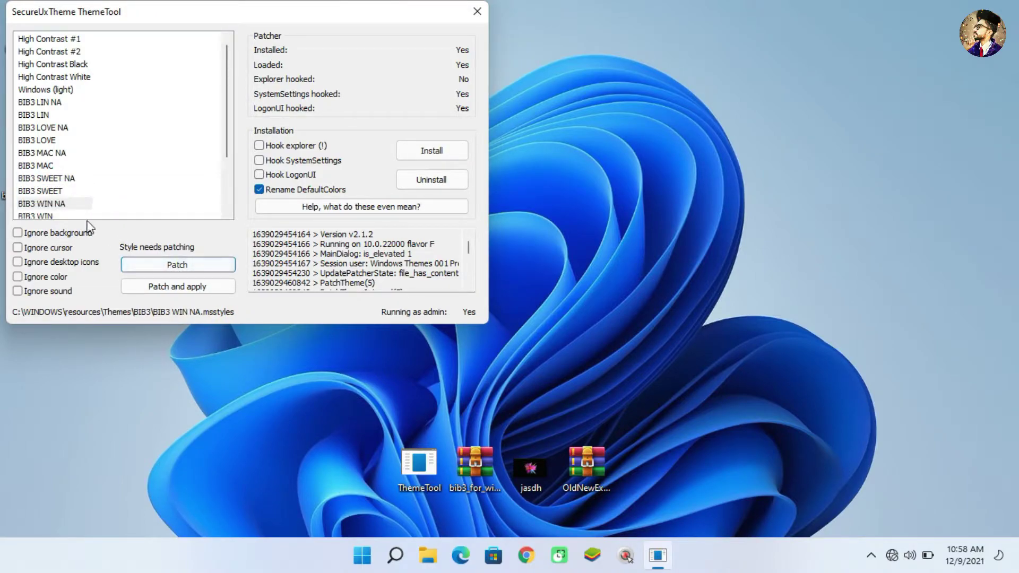
pyautogui.click(68, 217)
pyautogui.click(143, 266)
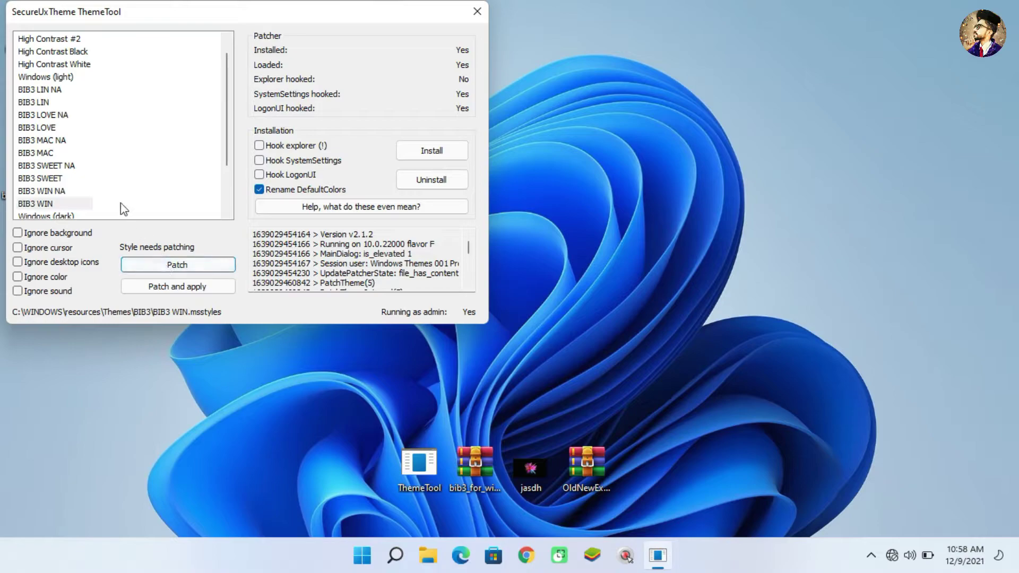
# - Patch and apply the BIB3 LOVE theme, and move the theme tool window clear of the desktop icons
pyautogui.click(47, 130)
pyautogui.click(161, 287)
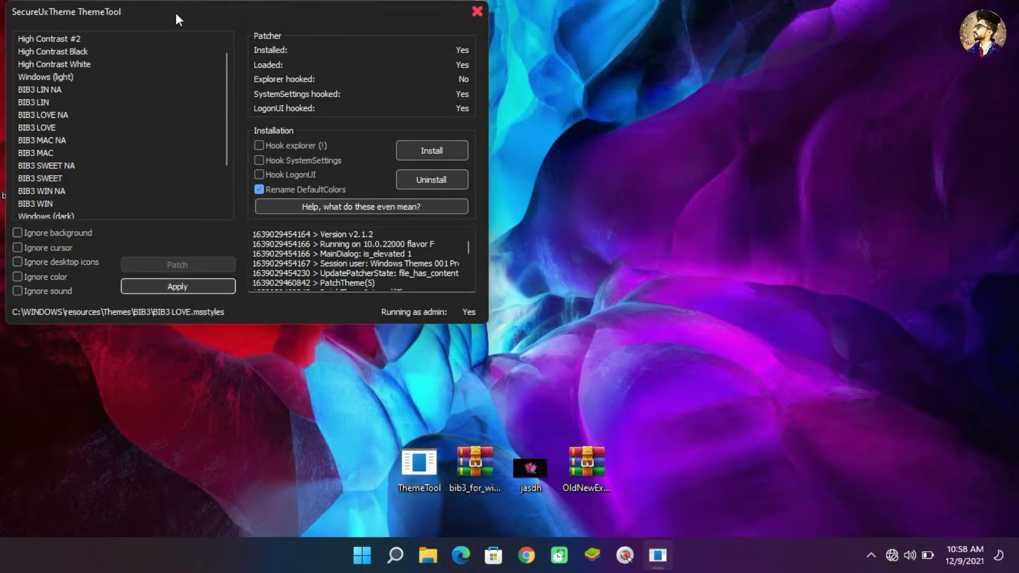
pyautogui.moveTo(176, 13); pyautogui.dragTo(296, 43)
# - Examine the applied theme in a This PC window, restore the window to a smaller size and close it
pyautogui.doubleClick(14, 97)
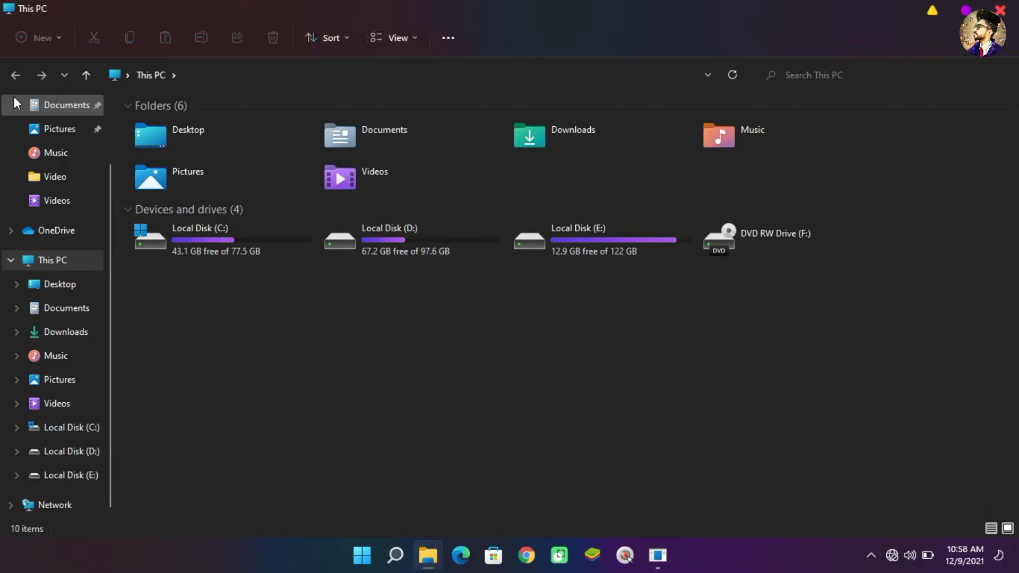
pyautogui.doubleClick(454, 11)
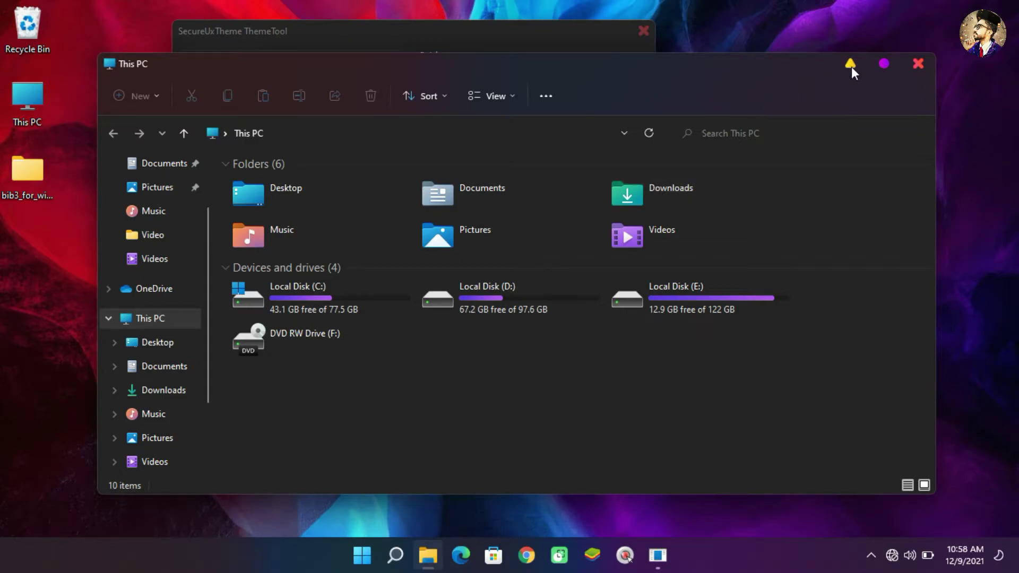
pyautogui.click(916, 64)
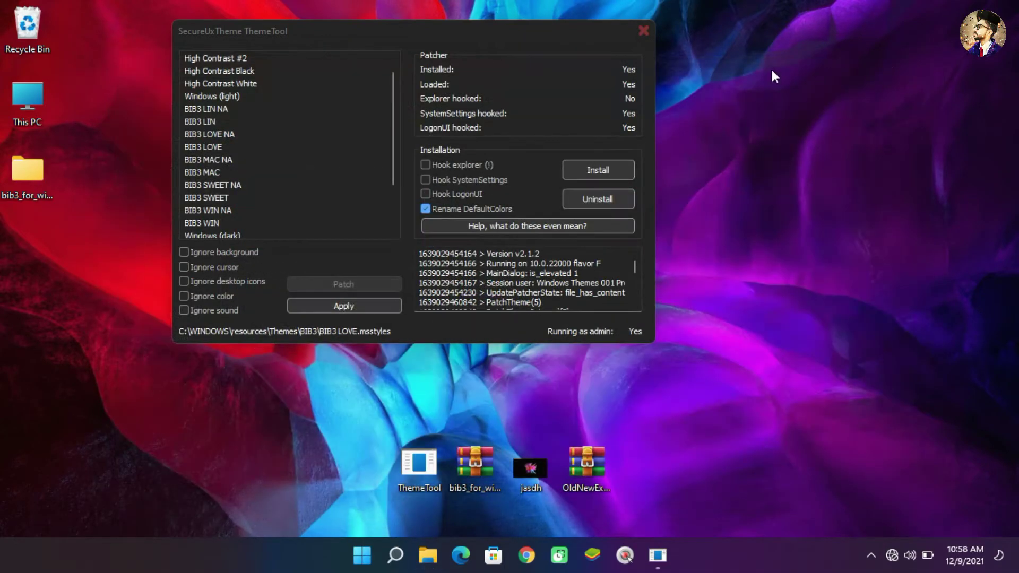
# - Close the theme tool and set the jasdh image as the desktop background
pyautogui.click(648, 34)
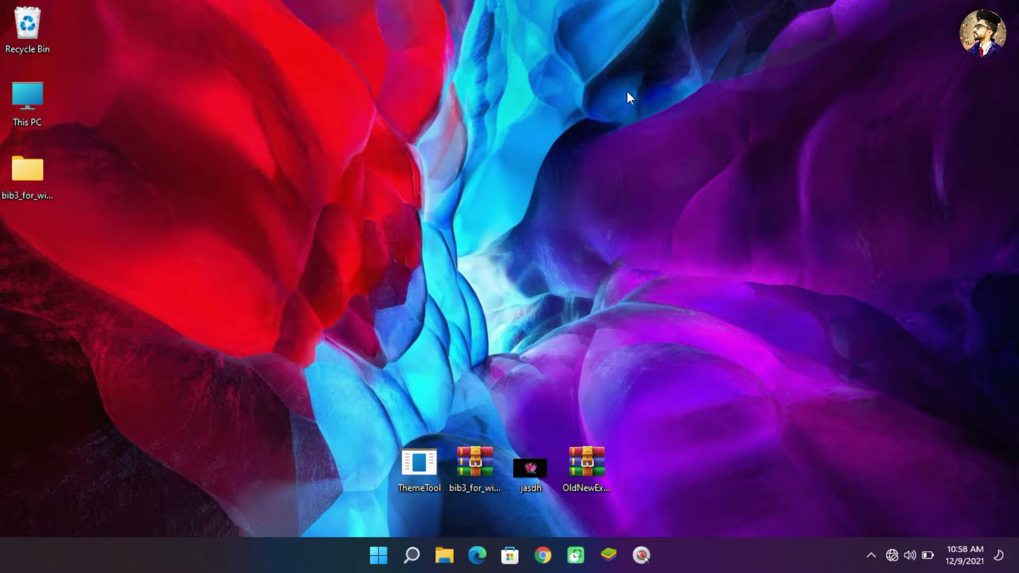
pyautogui.rightClick(539, 454)
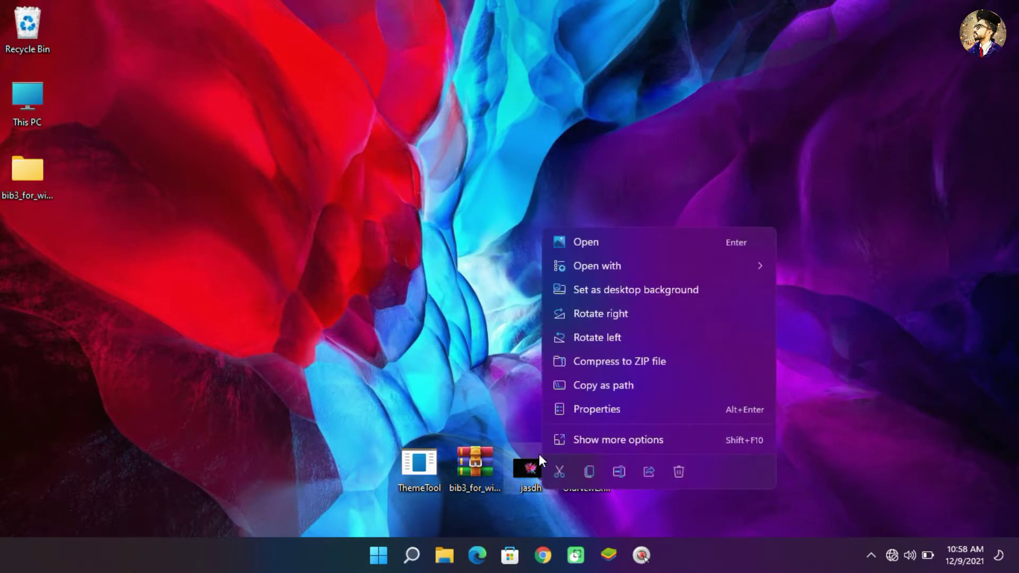
pyautogui.click(583, 291)
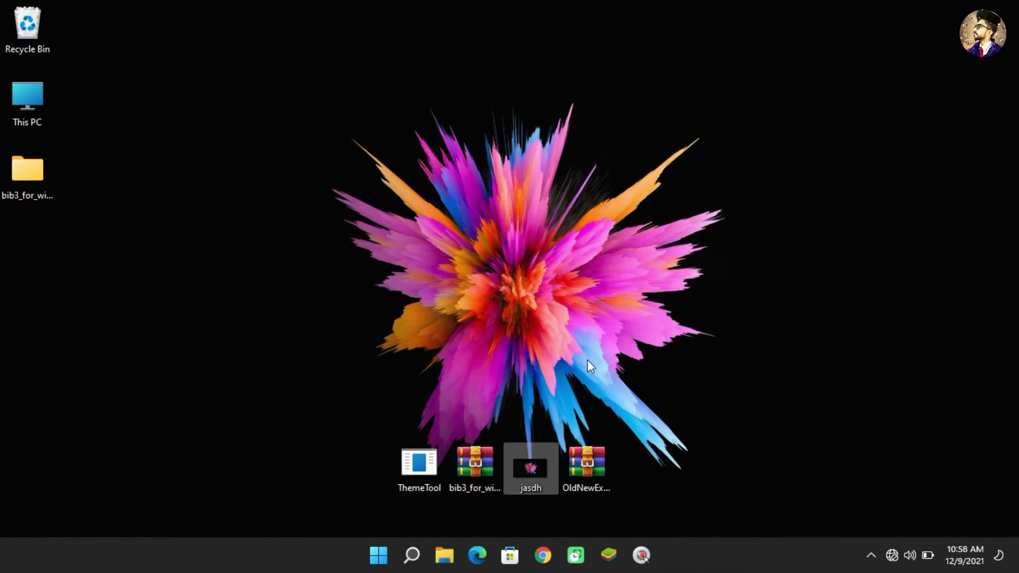
# - Extract the OldNewExplorer archive into its own folder on the desktop using the default extraction options
pyautogui.rightClick(605, 463)
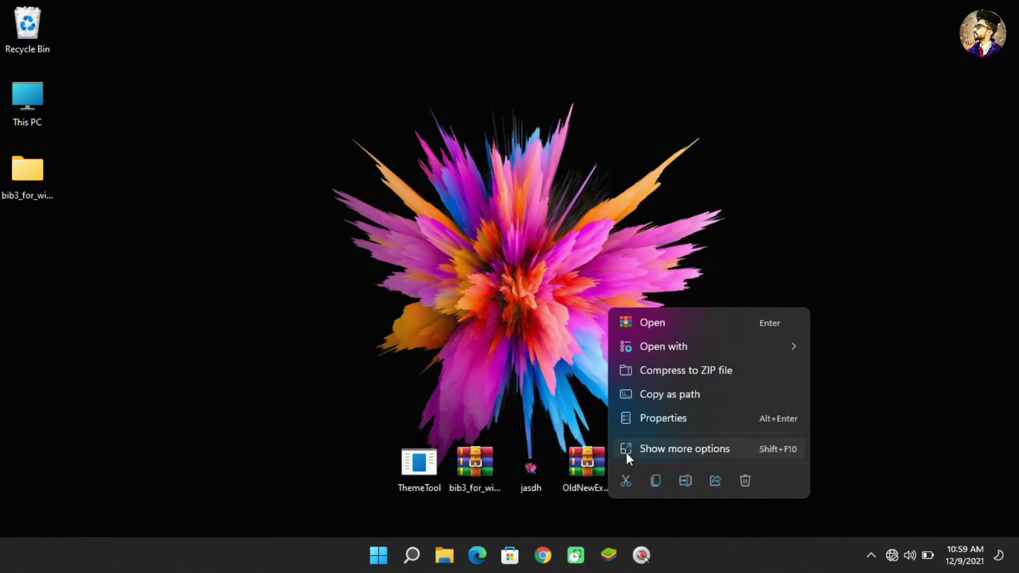
pyautogui.click(633, 448)
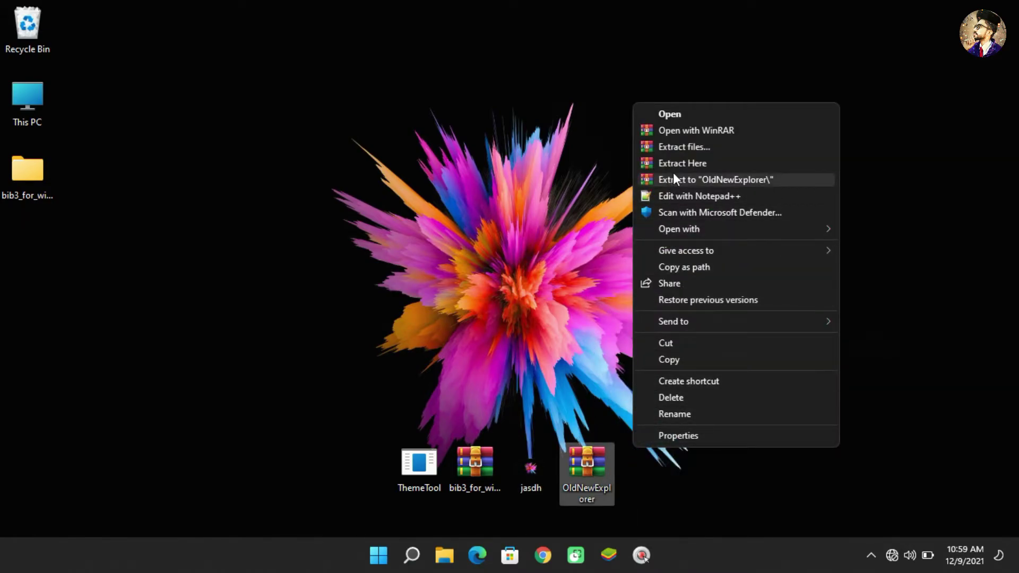
pyautogui.click(675, 149)
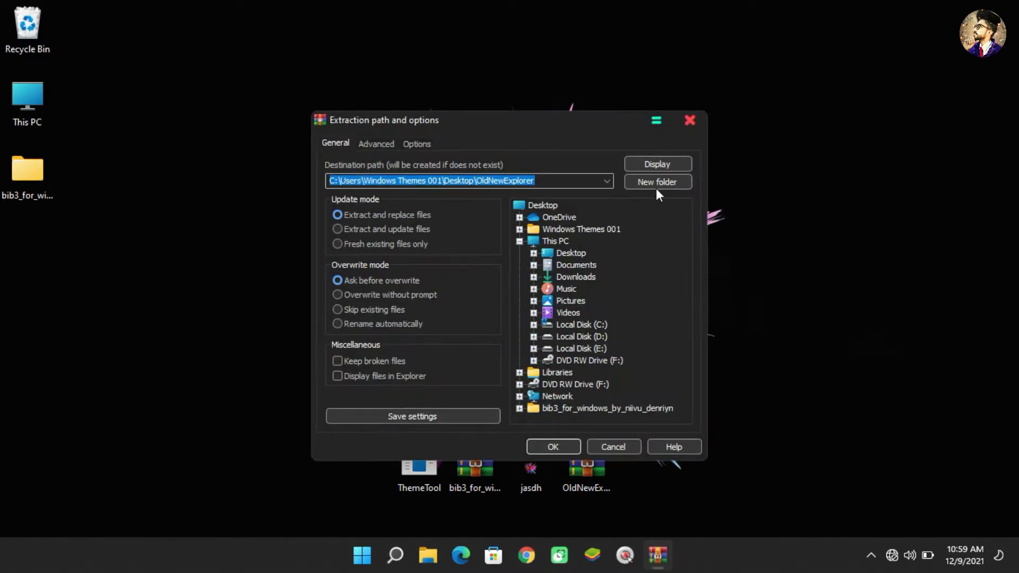
pyautogui.click(566, 443)
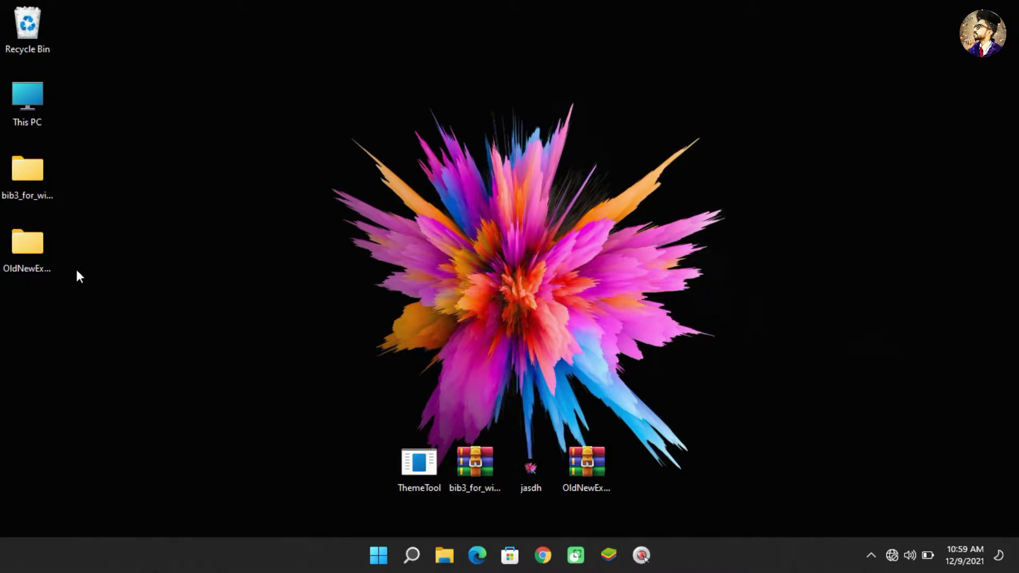
# - Move the extracted OldNewExplorer folder from the desktop to the root of Local Disk (C:)
pyautogui.rightClick(41, 250)
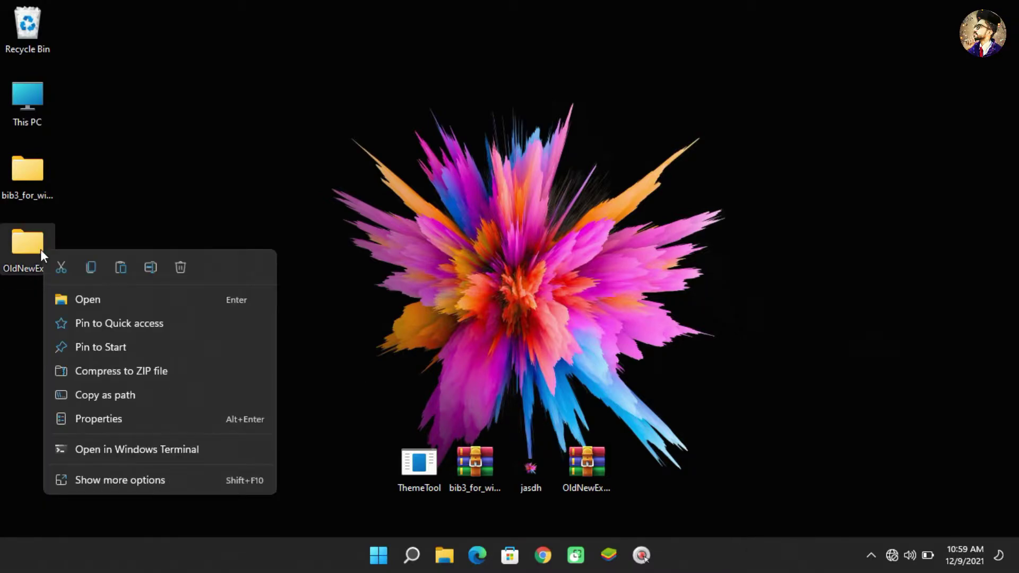
pyautogui.click(121, 473)
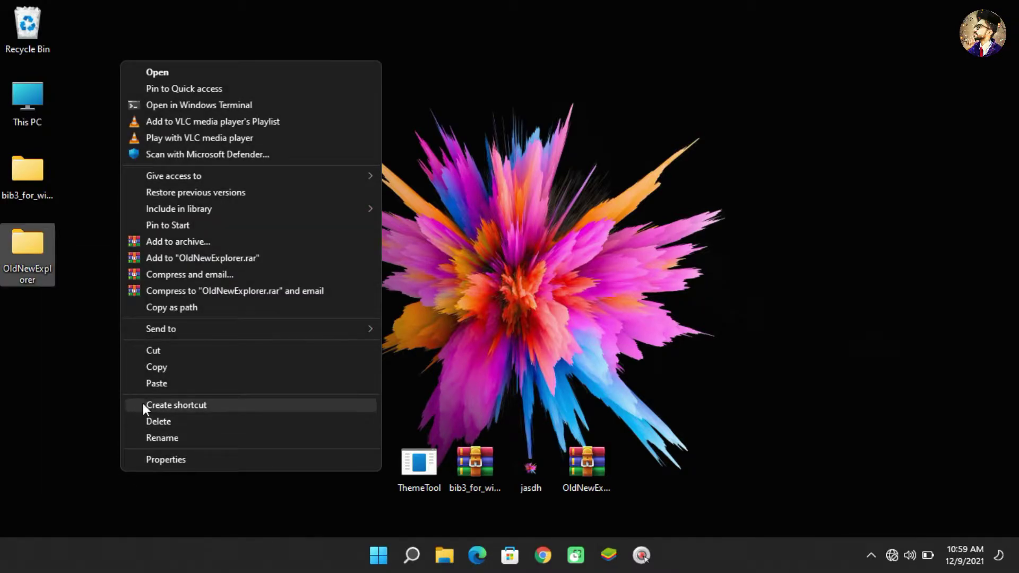
pyautogui.click(154, 353)
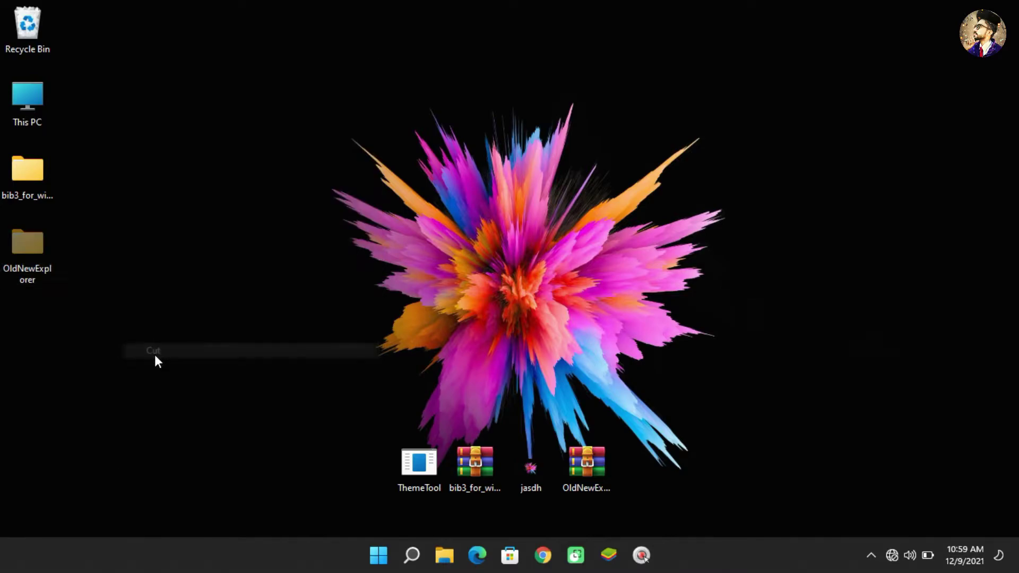
pyautogui.doubleClick(13, 85)
pyautogui.doubleClick(288, 291)
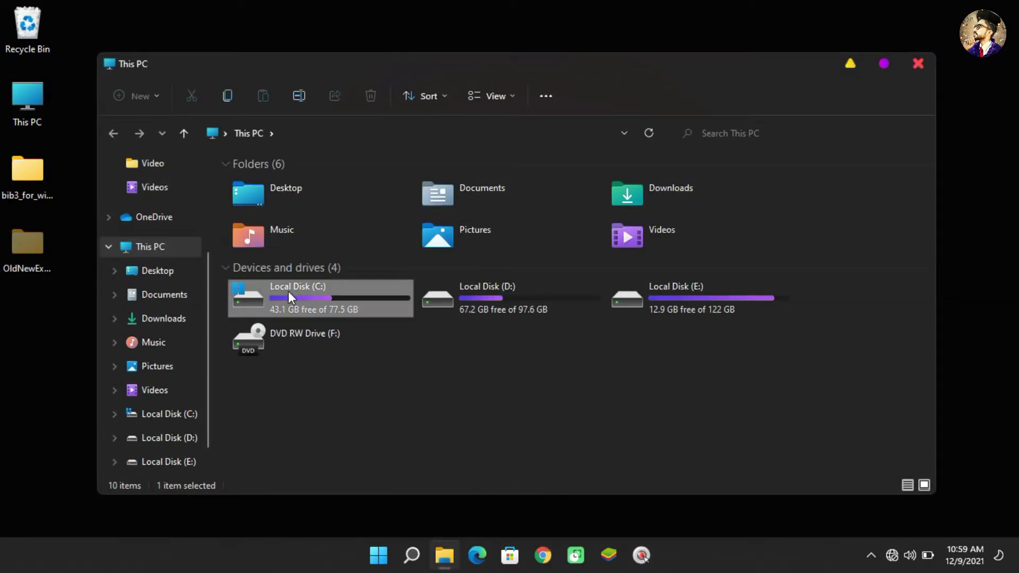
pyautogui.rightClick(798, 258)
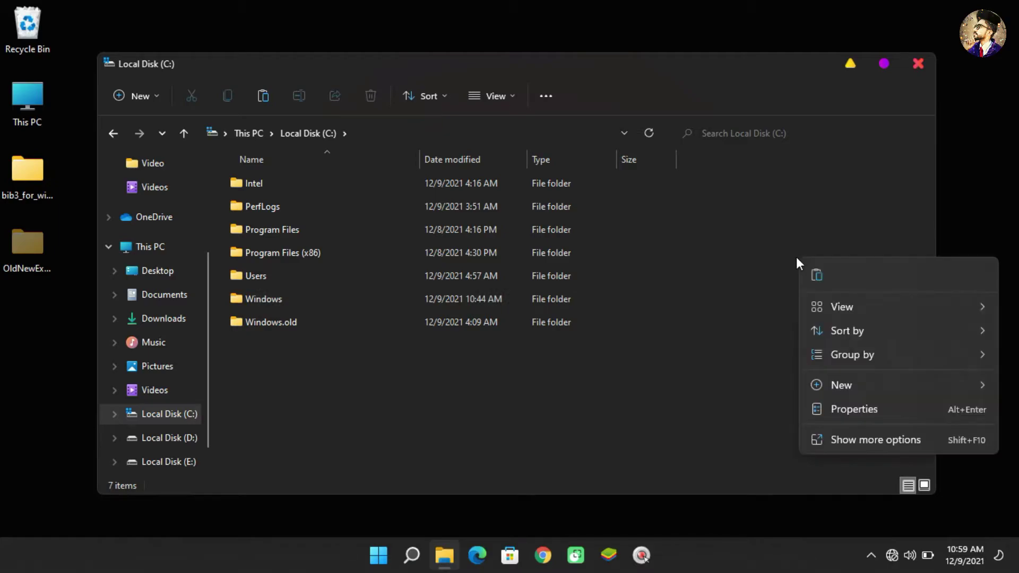
pyautogui.click(852, 435)
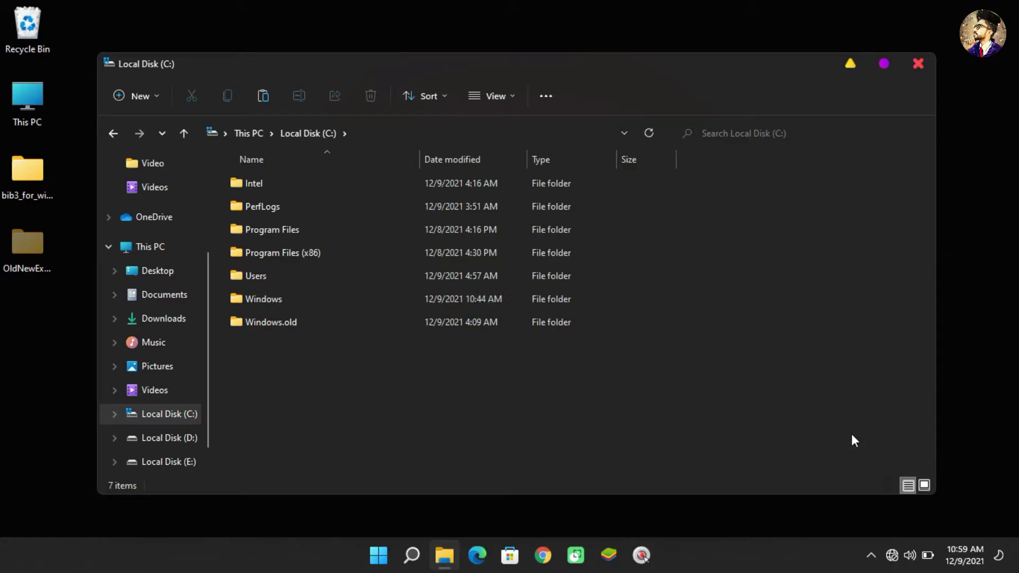
pyautogui.click(853, 336)
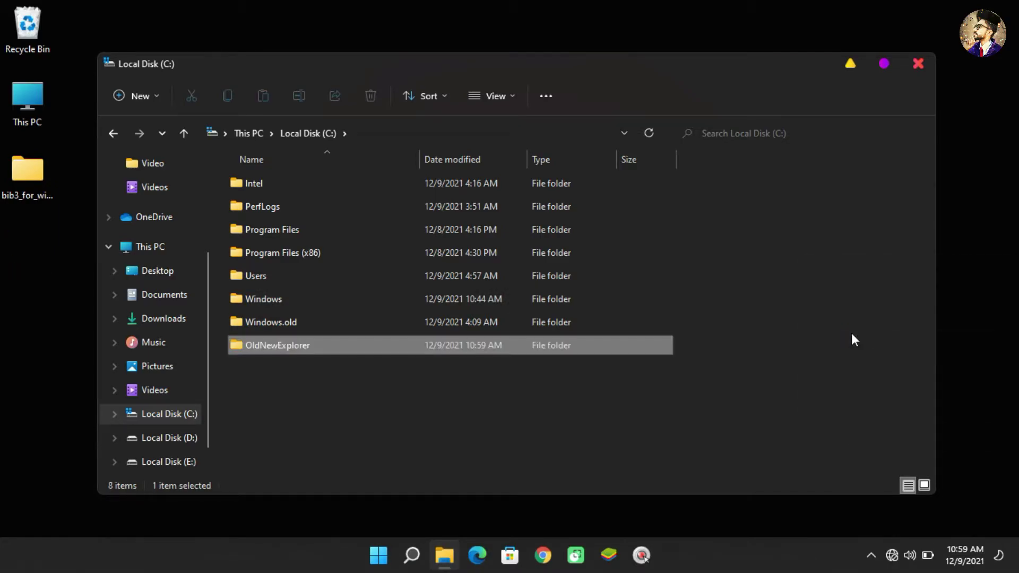
# - Run OldNewExplorerCfg from the OldNewExplorer folder on Local Disk (C:) as administrator
pyautogui.doubleClick(573, 346)
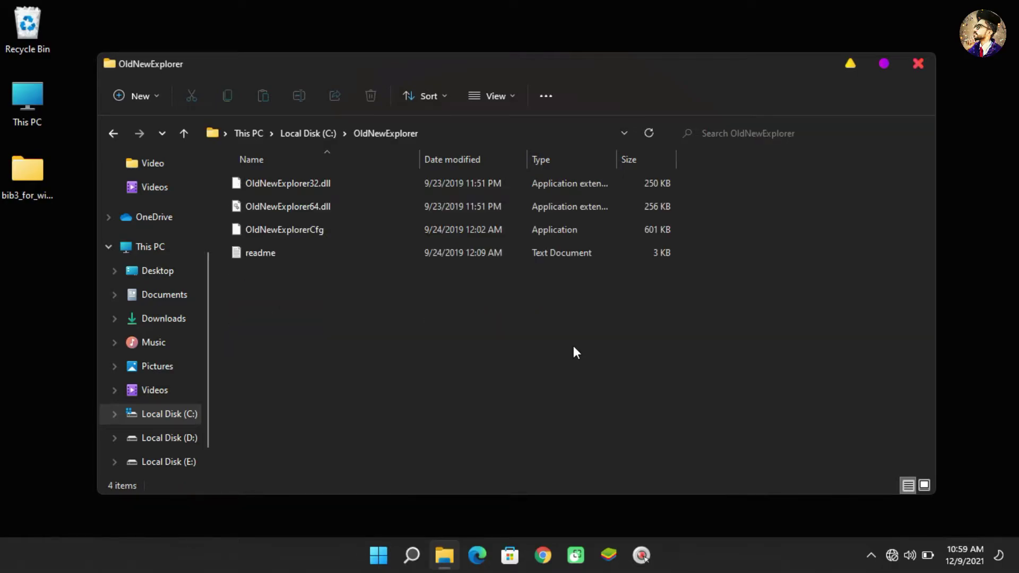
pyautogui.click(422, 229)
pyautogui.rightClick(422, 229)
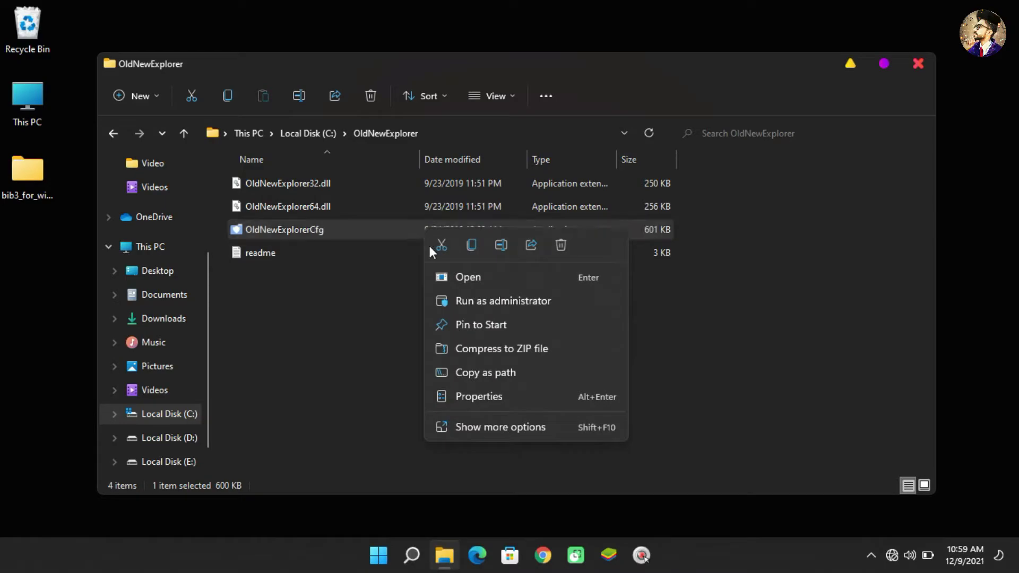
pyautogui.click(455, 301)
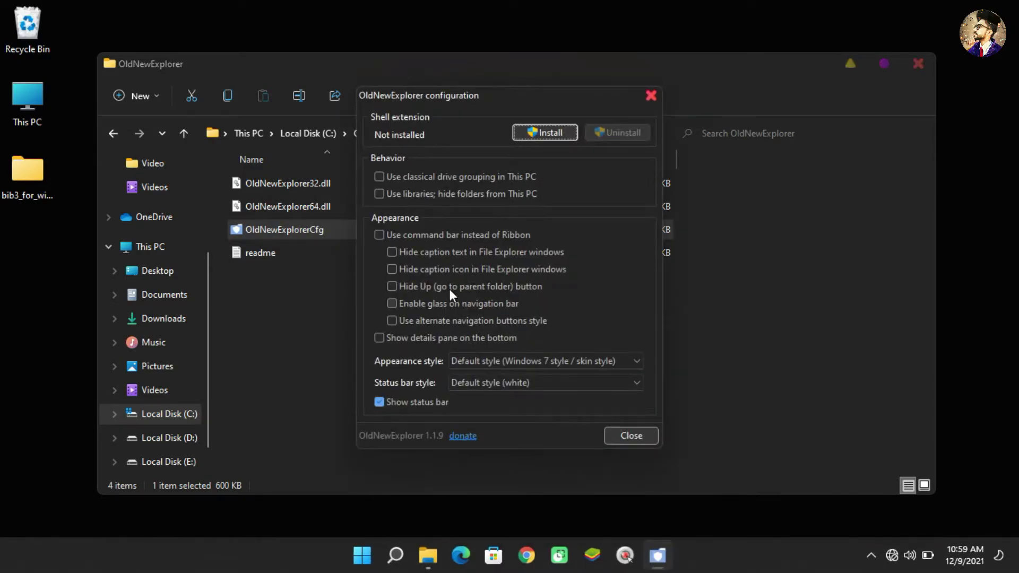
# - Enable classical drive grouping and libraries with folders hidden from This PC, then install the OldNewExplorer shell extension and close its configuration
pyautogui.click(392, 184)
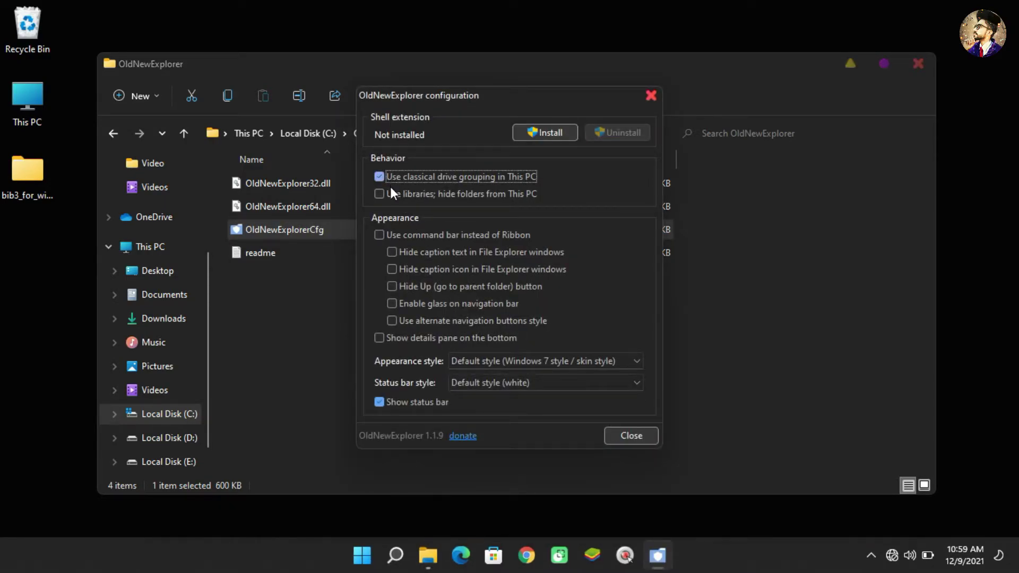
pyautogui.click(393, 193)
pyautogui.click(552, 135)
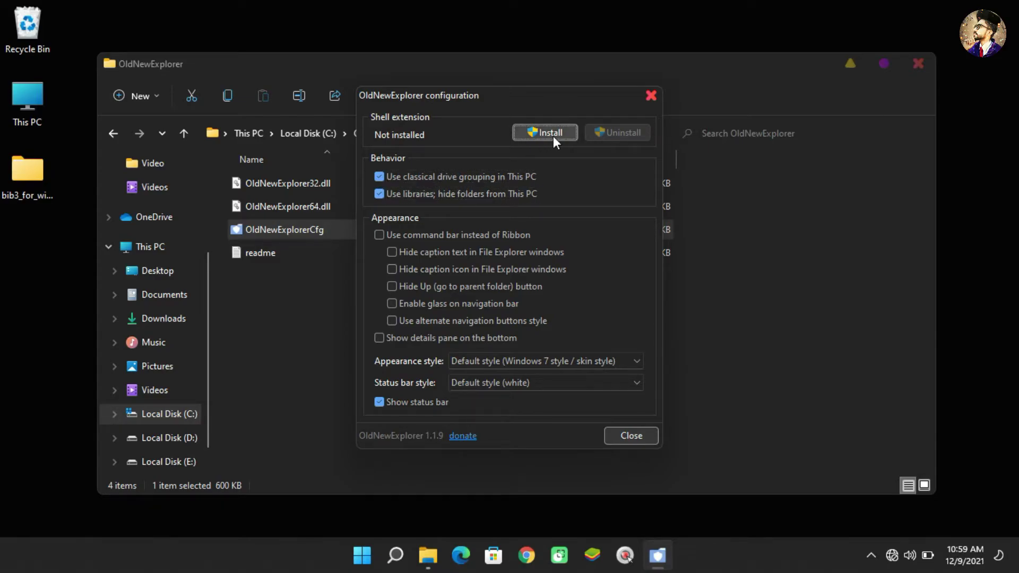
pyautogui.click(647, 98)
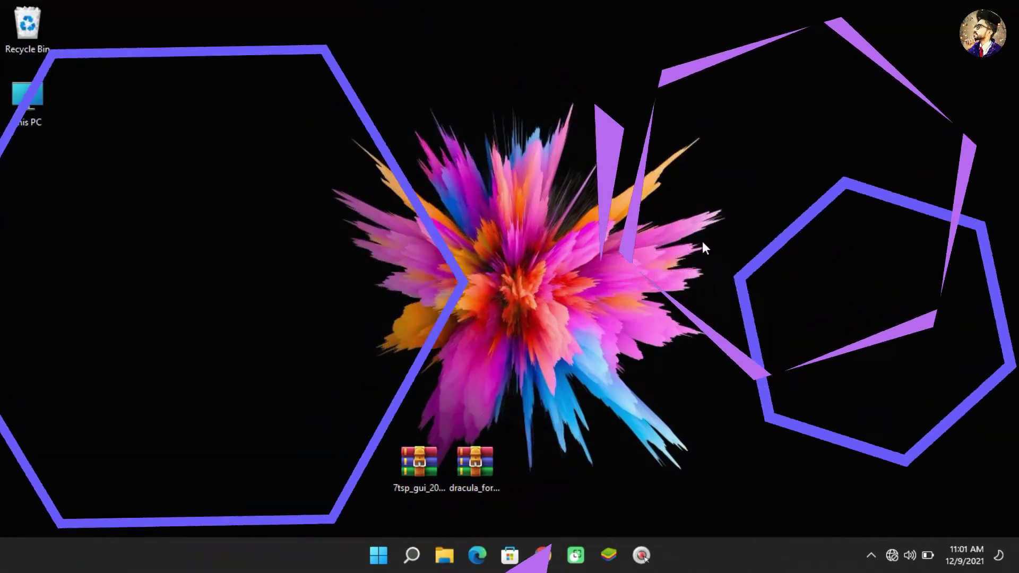
# - Extract the 7tsp_gui_2019_edition archive into its own folder on the desktop using the default extraction options
pyautogui.rightClick(415, 467)
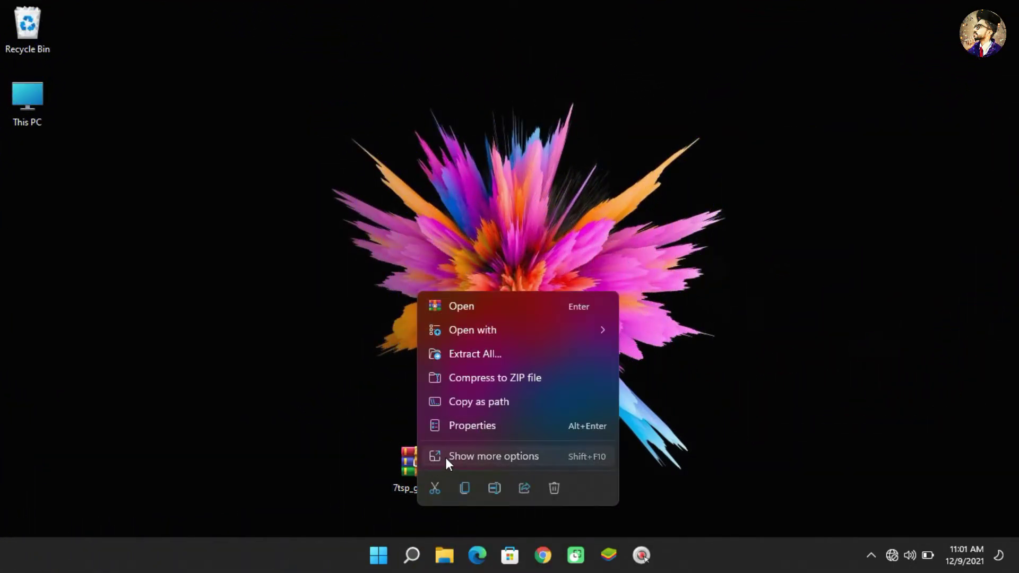
pyautogui.click(445, 457)
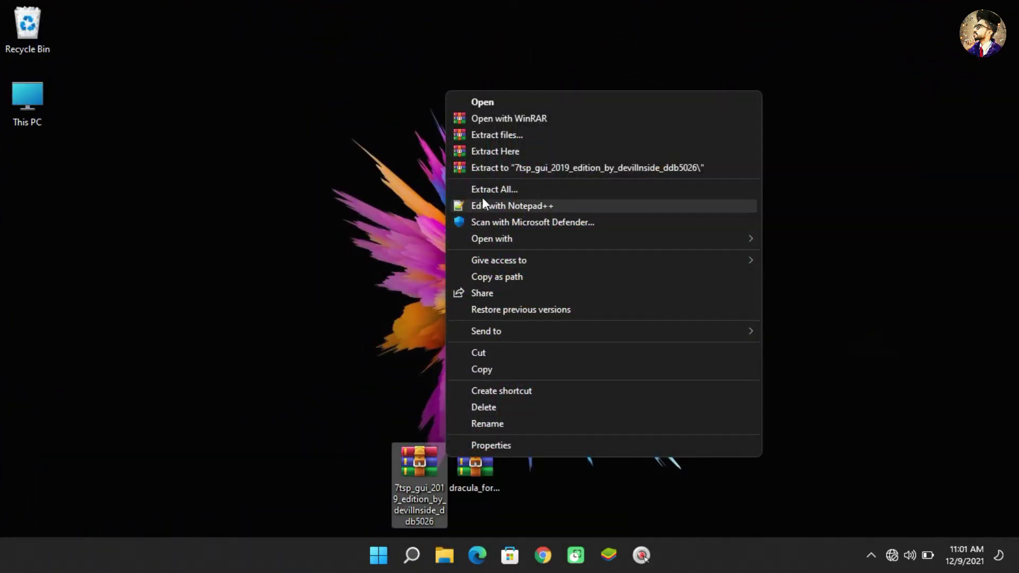
pyautogui.click(486, 136)
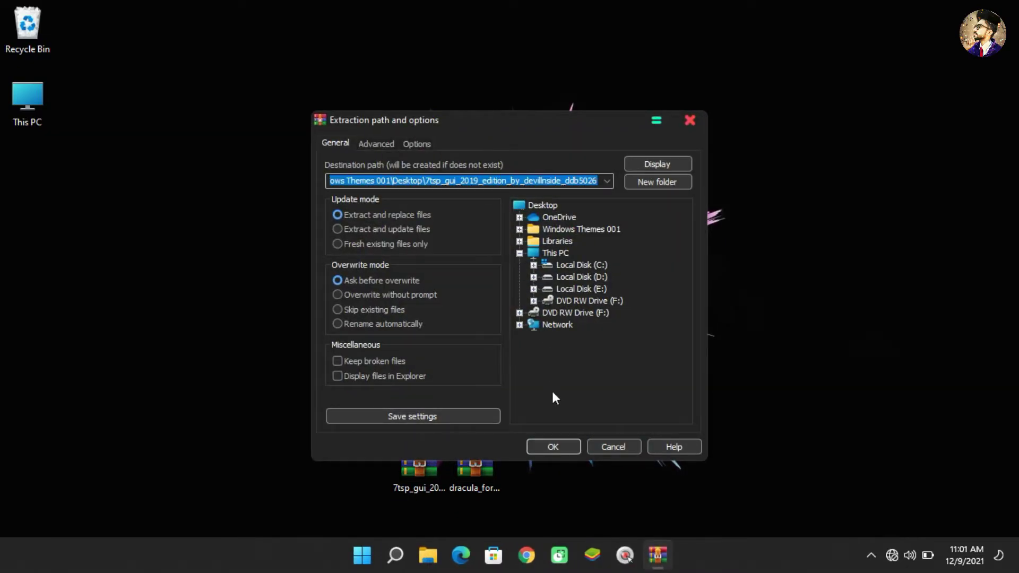
pyautogui.click(559, 445)
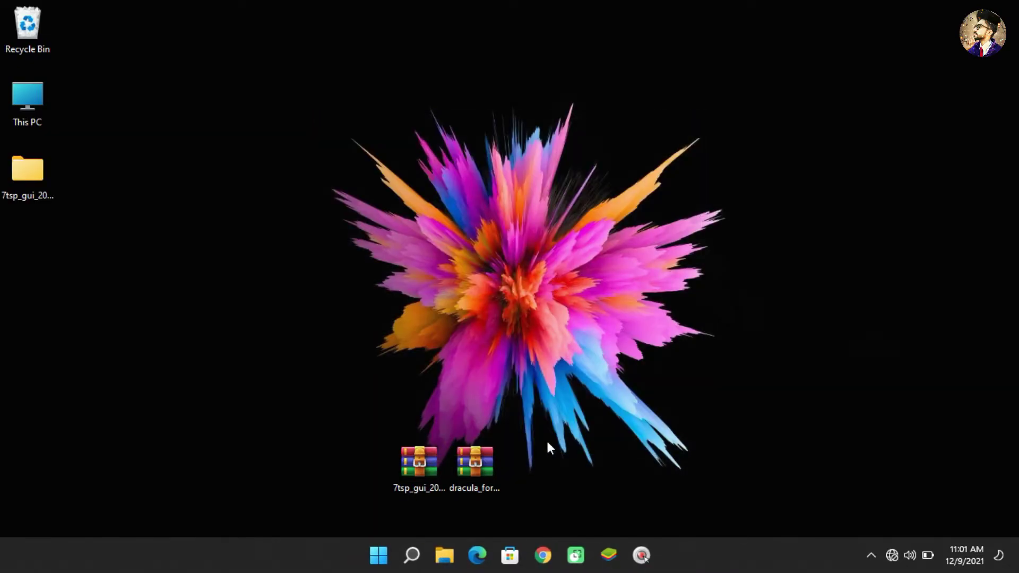
# - Extract the dracula_for_windows_10 archive into its own desktop folder with the default extraction options
pyautogui.rightClick(493, 456)
pyautogui.click(519, 443)
pyautogui.click(541, 121)
pyautogui.click(572, 444)
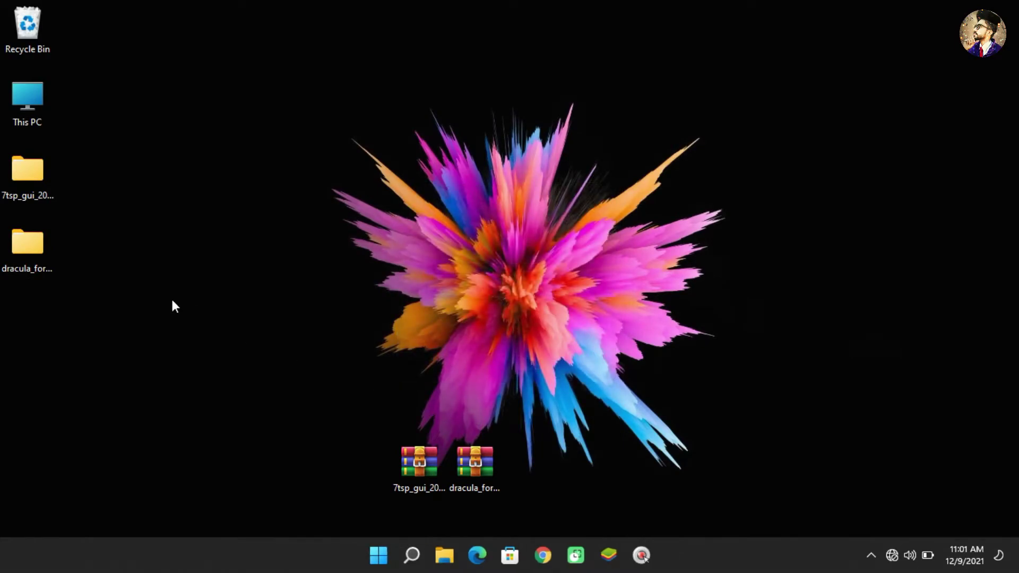
# - Open the 7TSP folder under Icons in the extracted Dracula for Windows 10 UPDATE 3 folder
pyautogui.doubleClick(34, 249)
pyautogui.click(308, 190)
pyautogui.doubleClick(307, 190)
pyautogui.doubleClick(459, 64)
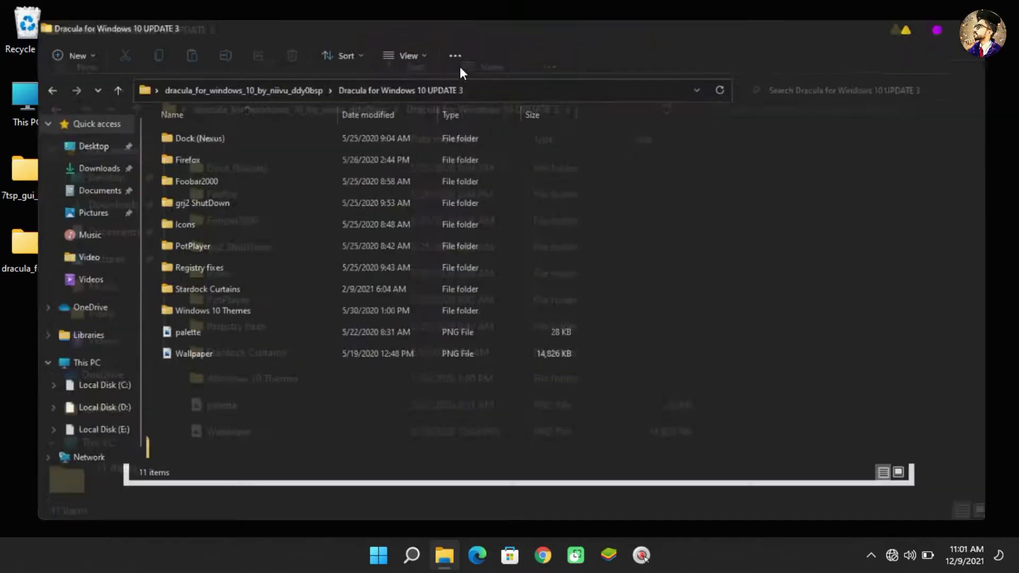
pyautogui.doubleClick(322, 218)
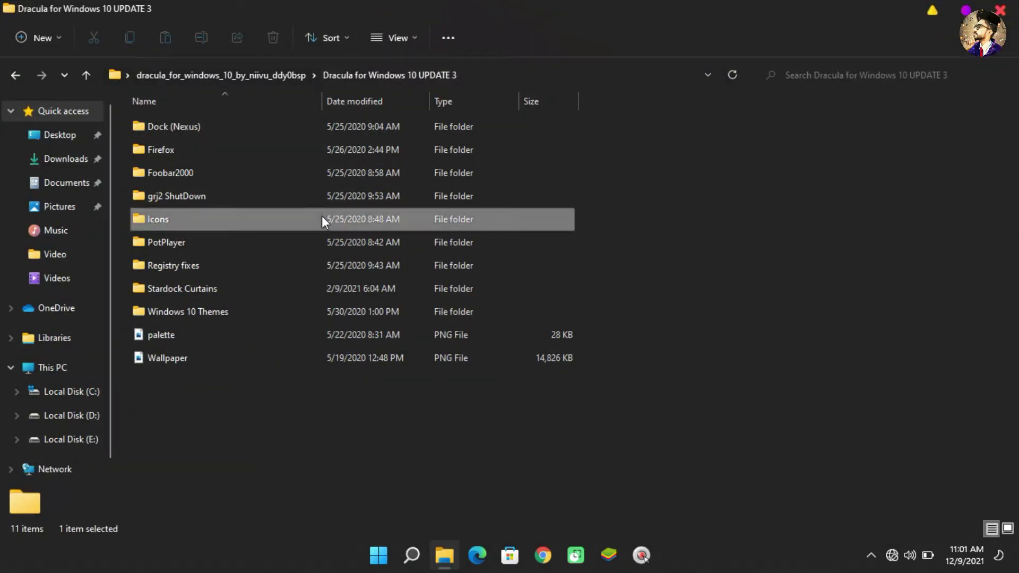
pyautogui.doubleClick(322, 134)
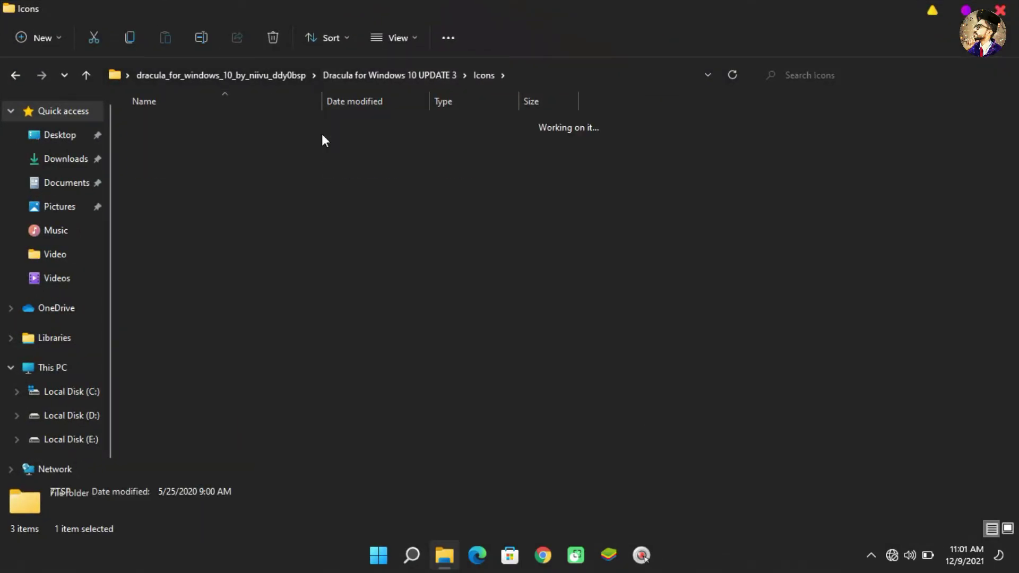
# - Rename 7tsp Papirus Dracula.7z.remove to 7tsp Papirus Dracula.7z, accept the extension change and close the folder window
pyautogui.rightClick(321, 134)
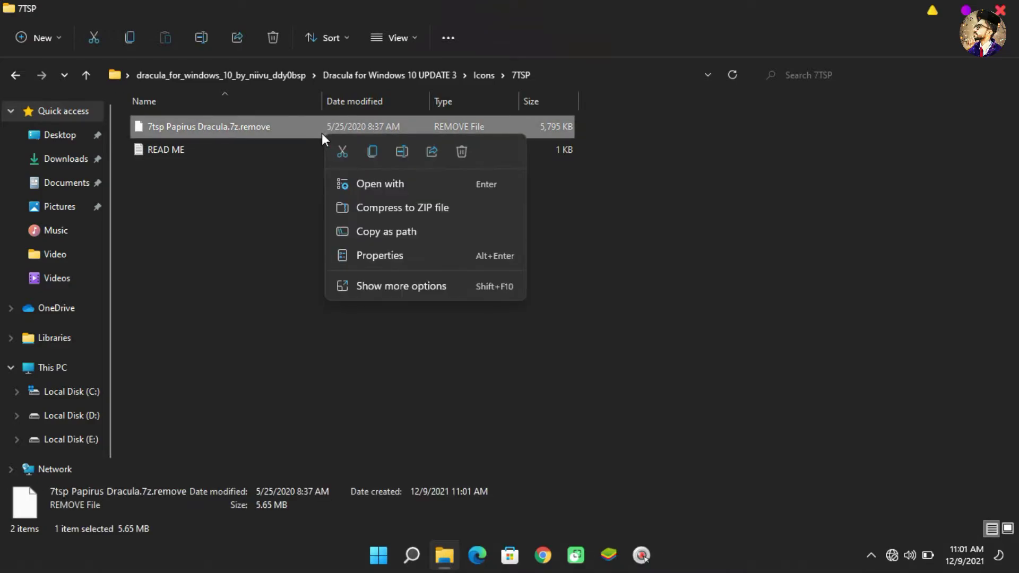
pyautogui.click(358, 285)
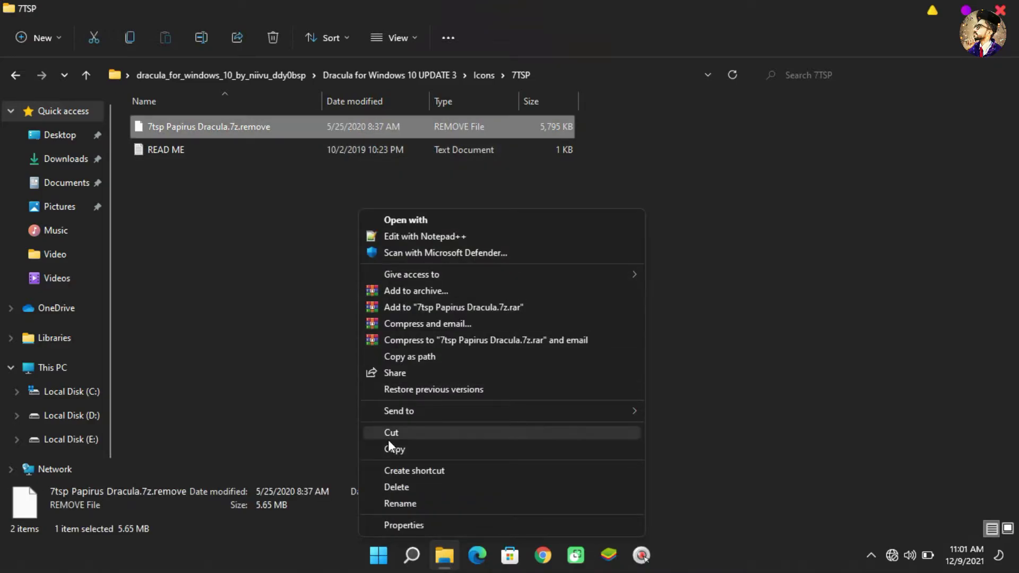
pyautogui.click(397, 500)
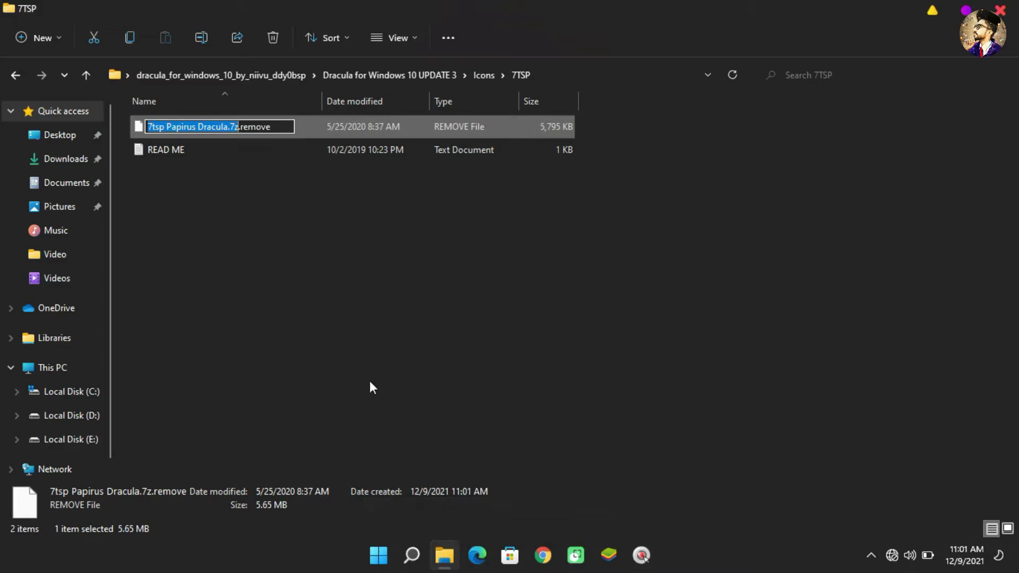
pyautogui.press('End')
pyautogui.press('BackSpace')
pyautogui.press('BackSpace')
pyautogui.press('BackSpace')
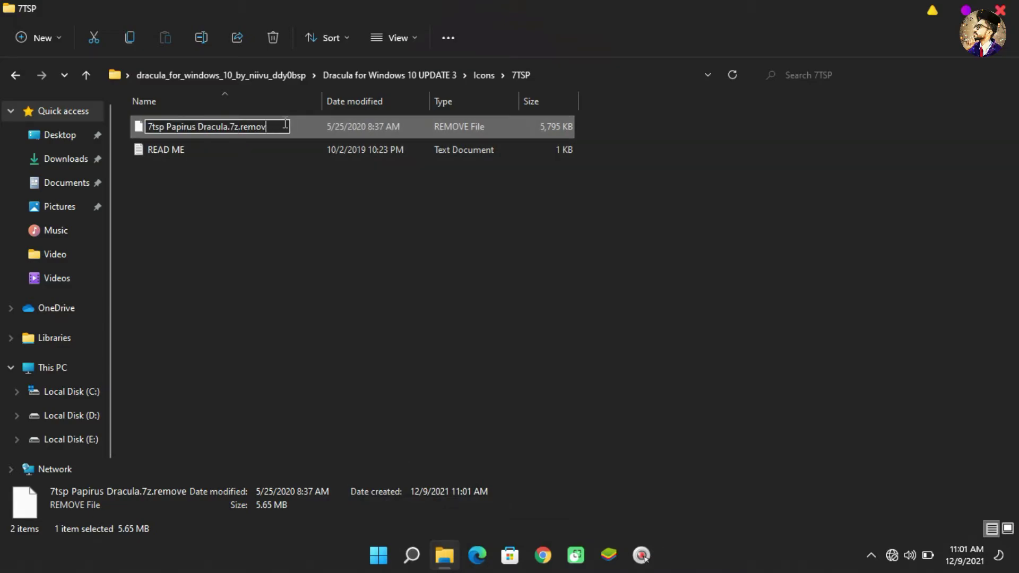
pyautogui.press('BackSpace')
pyautogui.press('BackSpace')
pyautogui.press('BackSpace')
pyautogui.press('BackSpace')
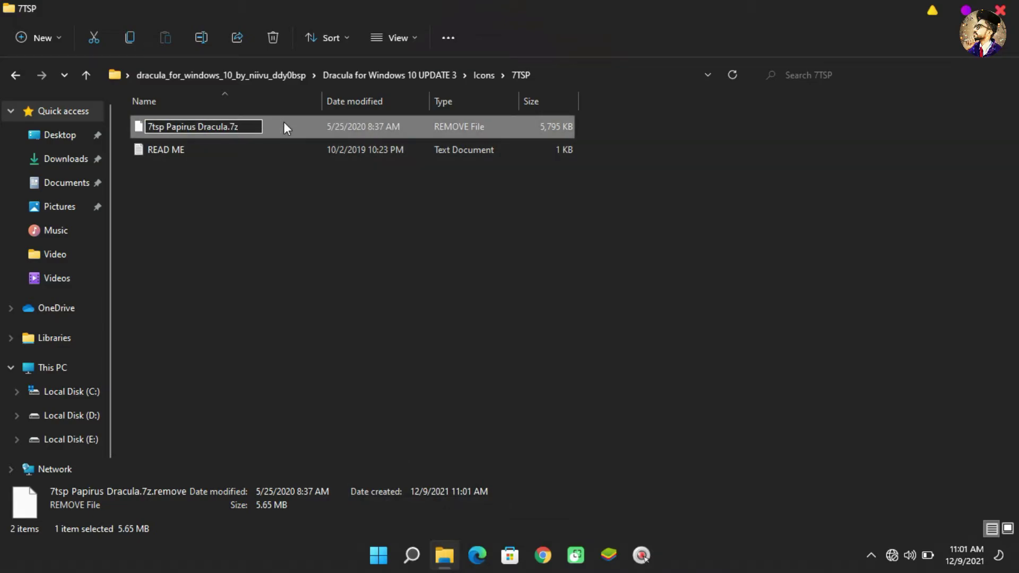
pyautogui.press('Return')
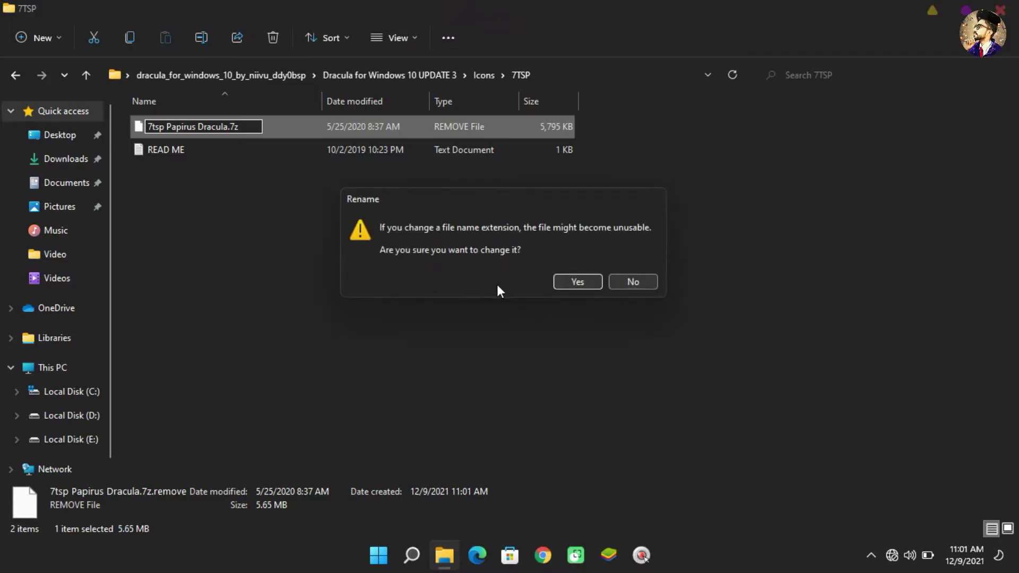
pyautogui.click(566, 280)
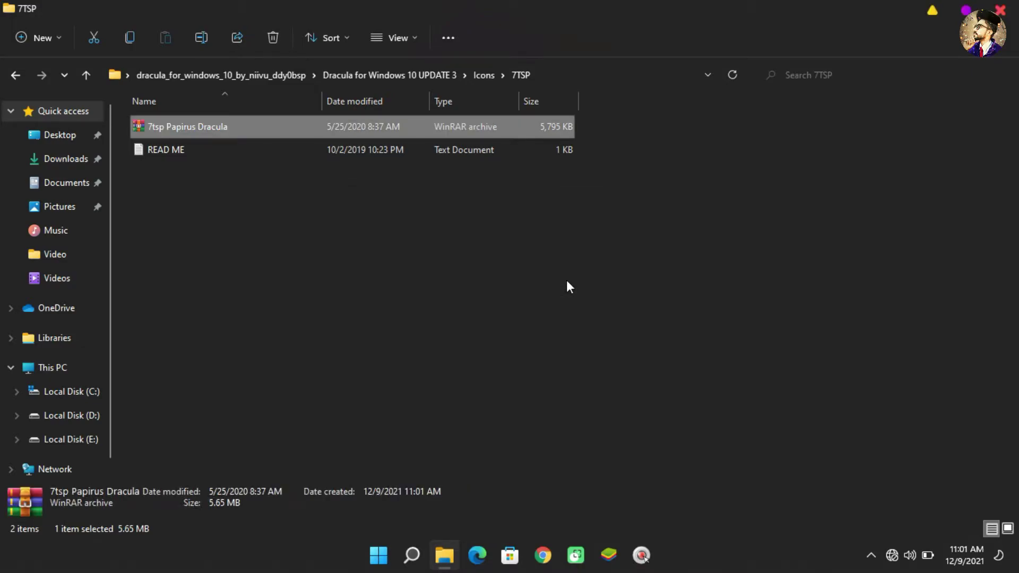
pyautogui.click(1001, 9)
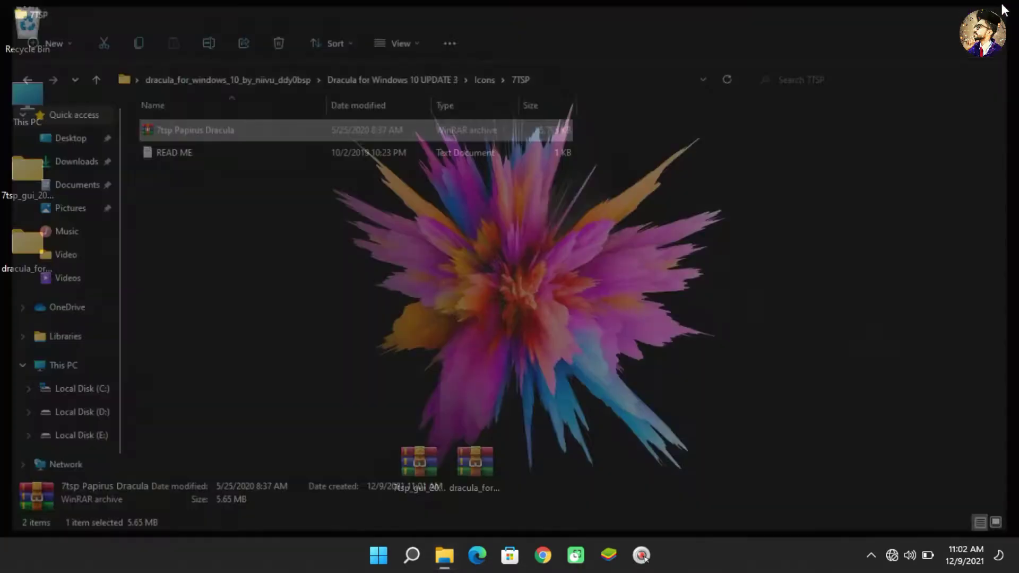
# - Rename 7tsp GUI v0.6(2019).ee in the extracted 7tsp_gui folder to 7tsp GUI v0.6(2019).exe, accepting the extension change
pyautogui.doubleClick(27, 169)
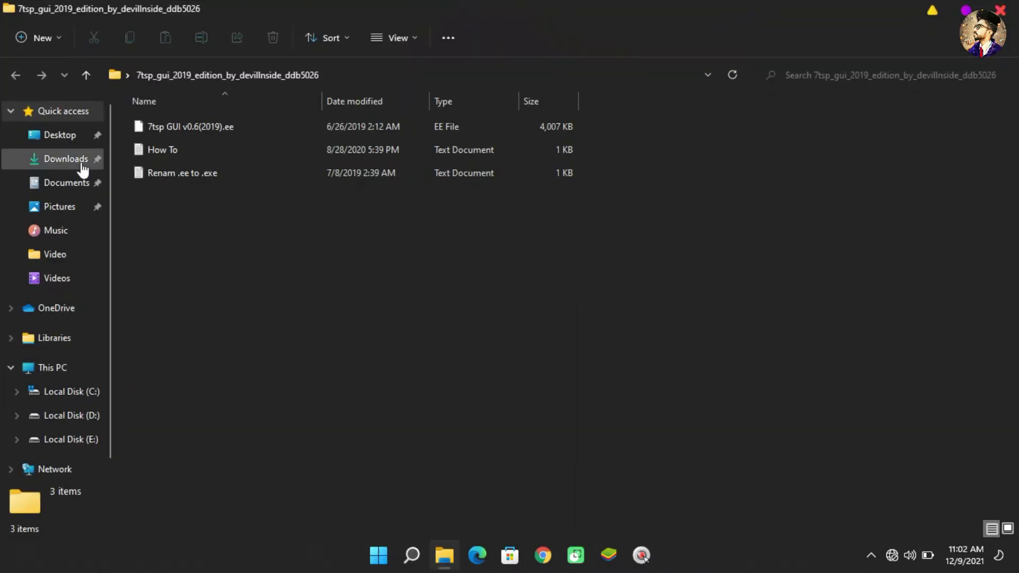
pyautogui.click(224, 126)
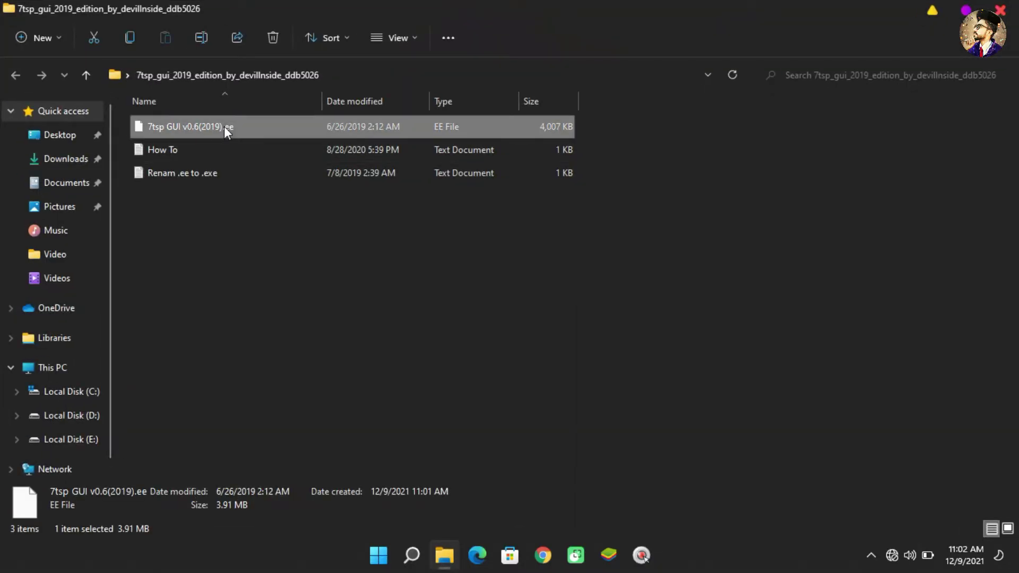
pyautogui.rightClick(225, 126)
pyautogui.click(269, 277)
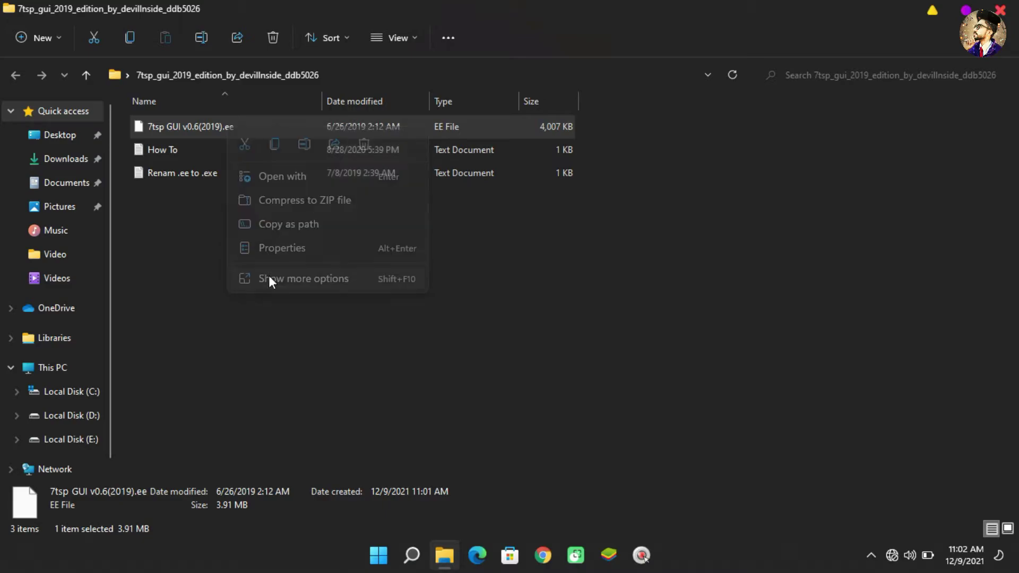
pyautogui.click(308, 503)
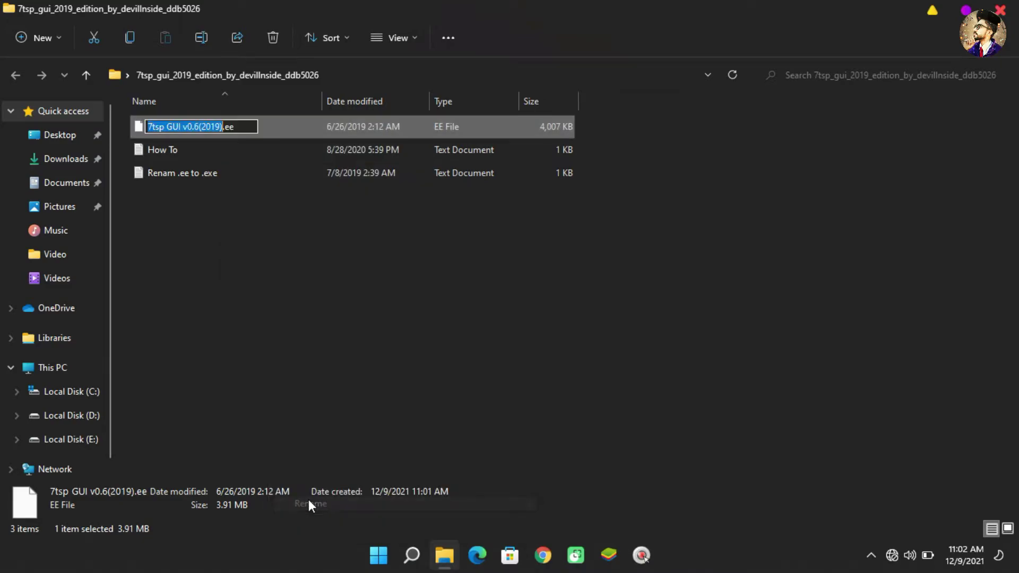
pyautogui.click(230, 126)
pyautogui.write('x')
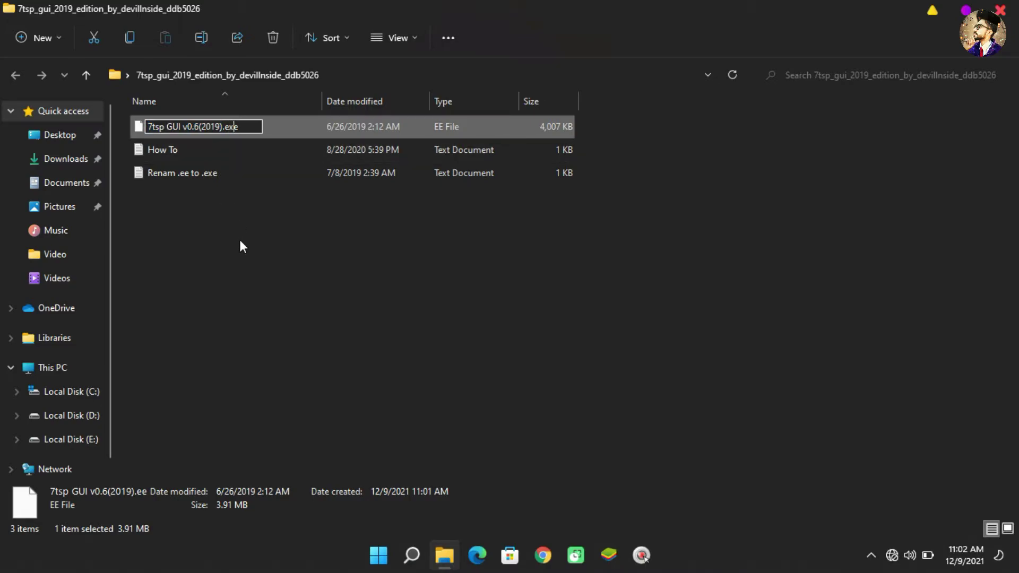
pyautogui.press('Return')
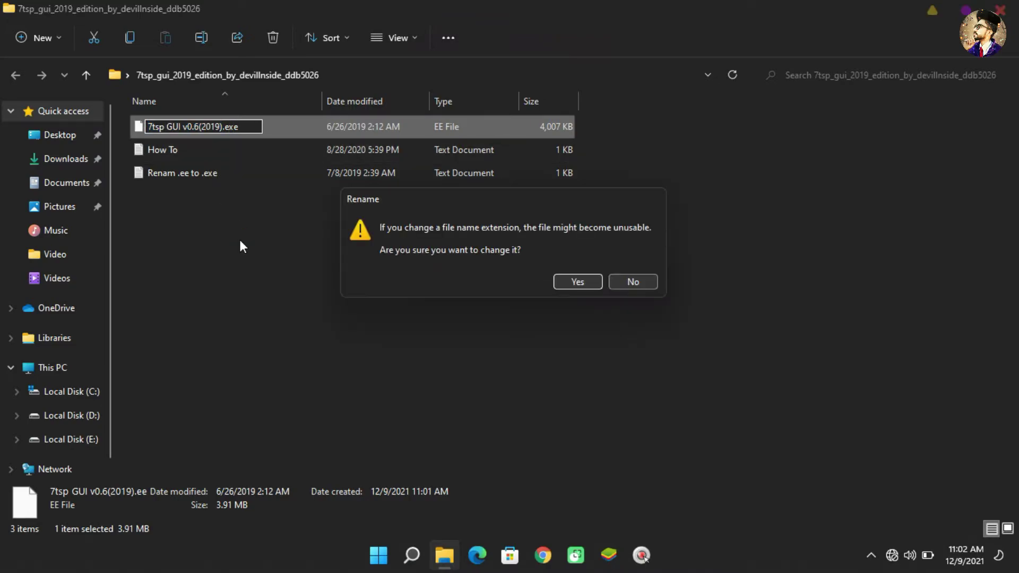
pyautogui.click(568, 282)
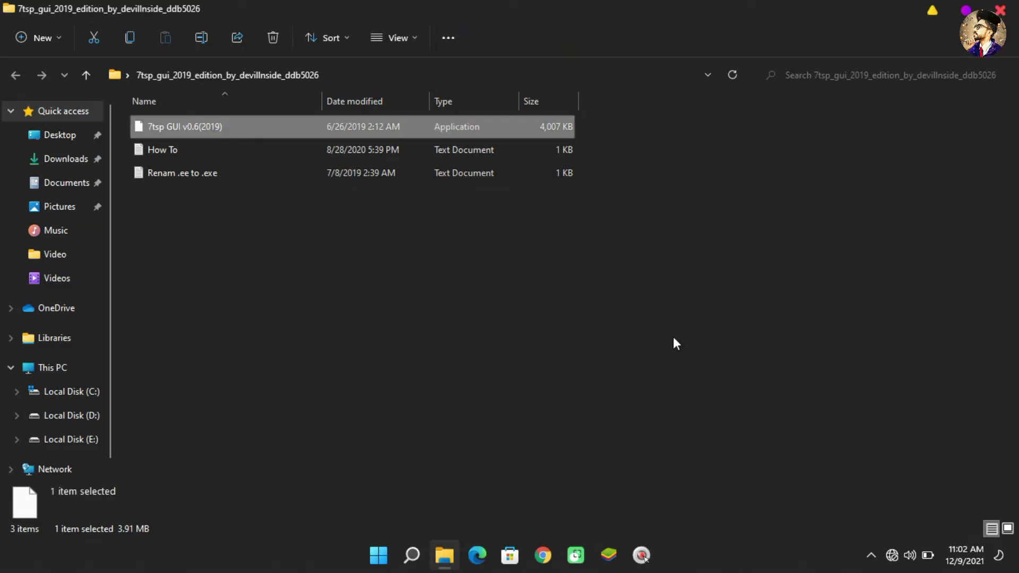
# - Run 7tsp GUI v0.6(2019) as administrator and accept its agreement, closing the ReadMe and folder windows
pyautogui.click(1008, 529)
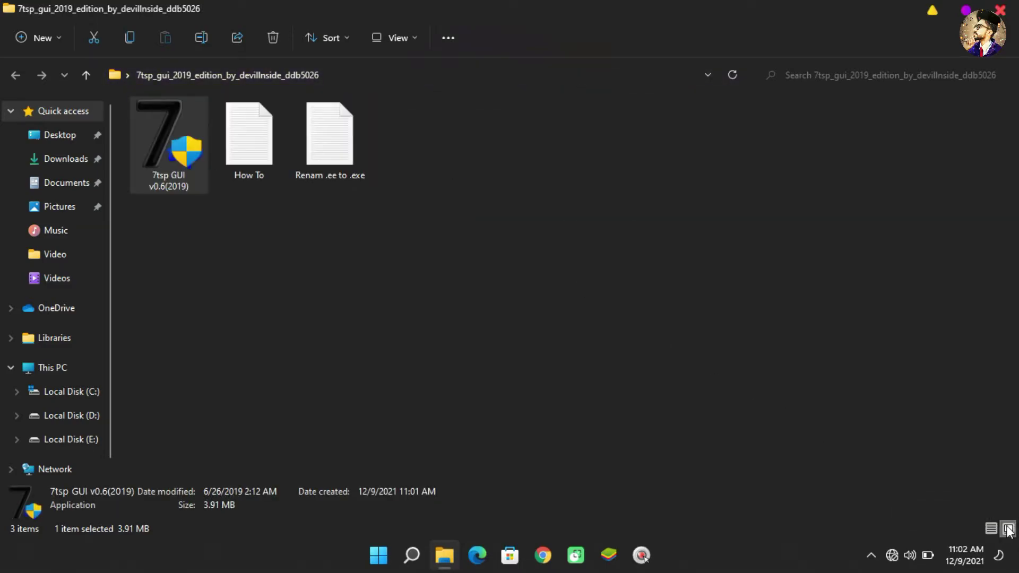
pyautogui.rightClick(199, 173)
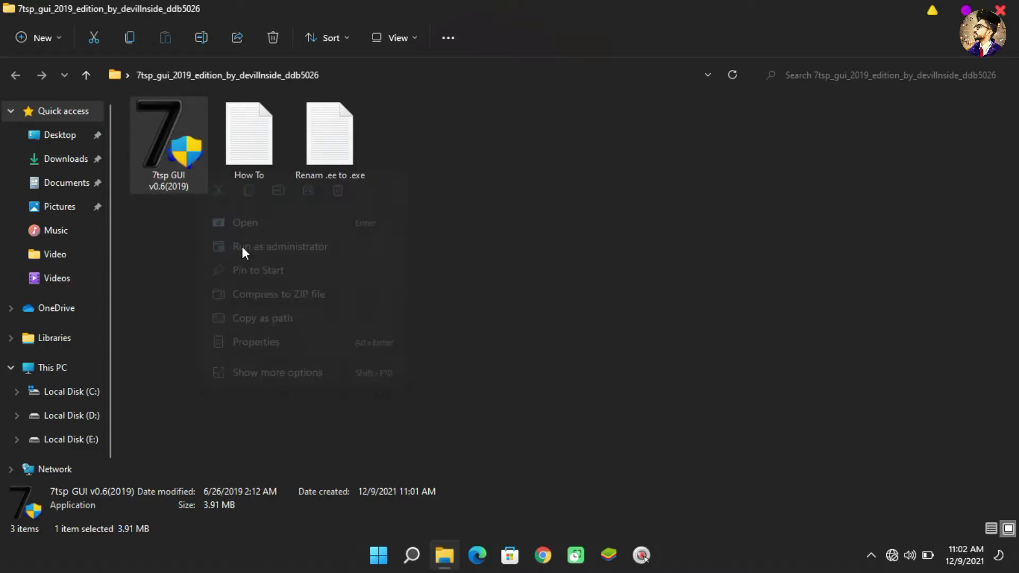
pyautogui.click(239, 247)
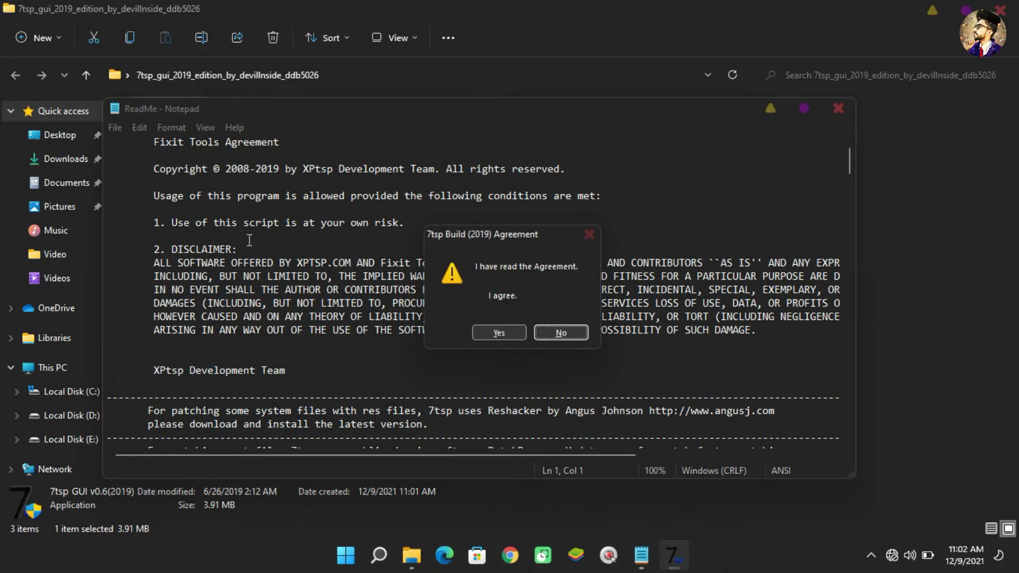
pyautogui.click(480, 335)
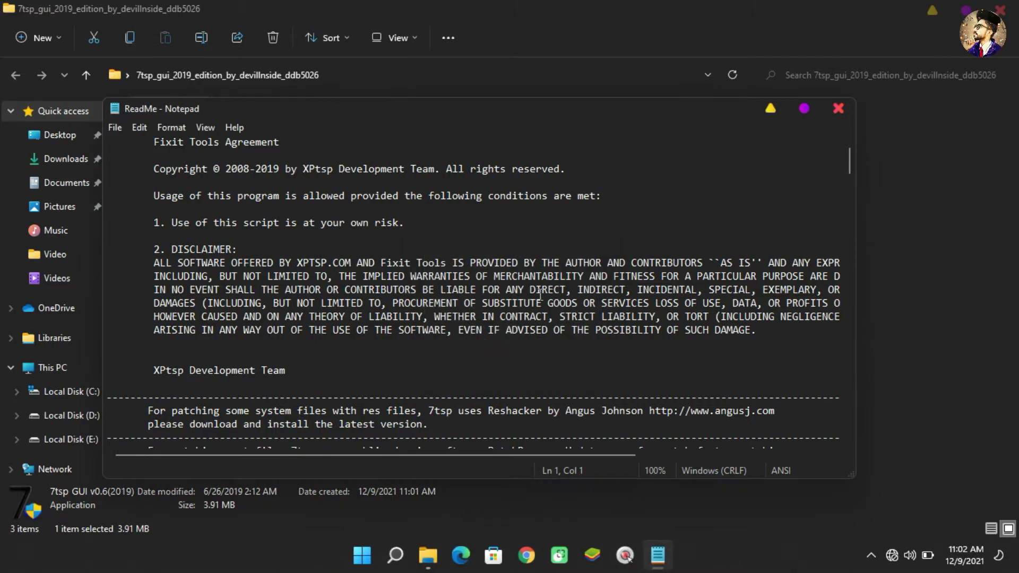
pyautogui.click(839, 108)
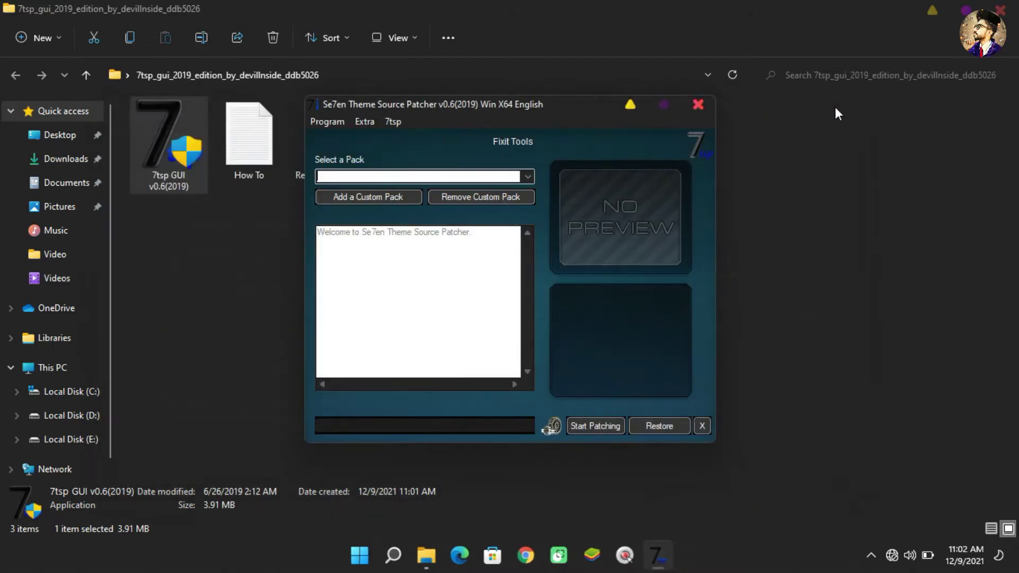
pyautogui.click(1009, 12)
pyautogui.click(1007, 11)
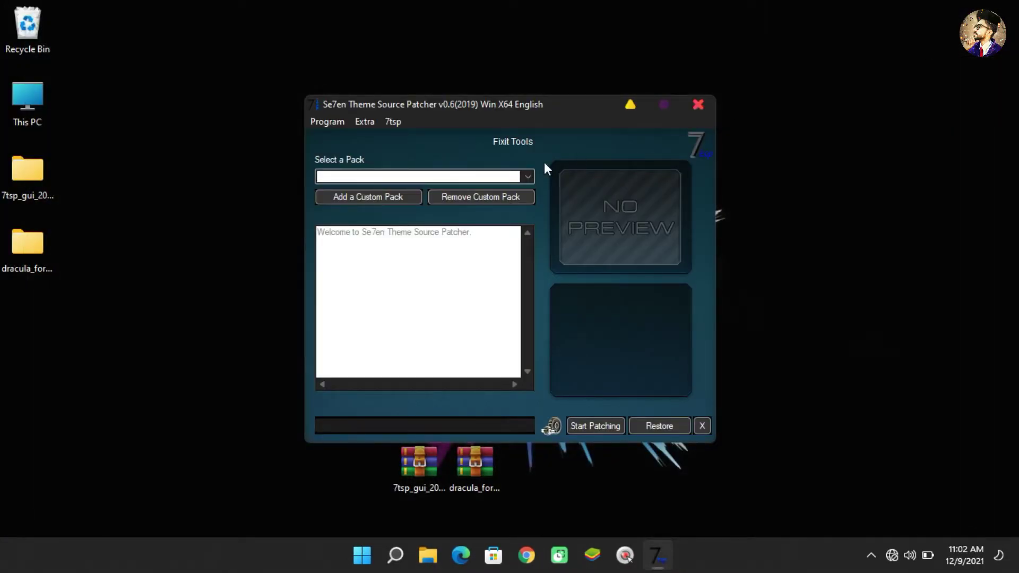
# - Add 7tsp Papirus Dracula as a custom pack from the 7TSP folder under Icons in Dracula for Windows 10 UPDATE 3
pyautogui.click(379, 200)
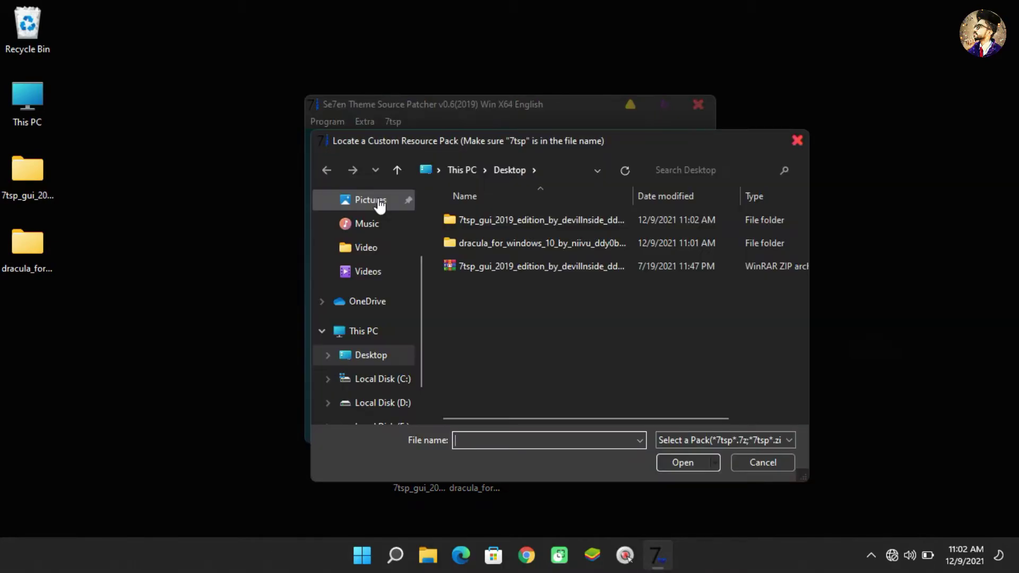
pyautogui.click(391, 350)
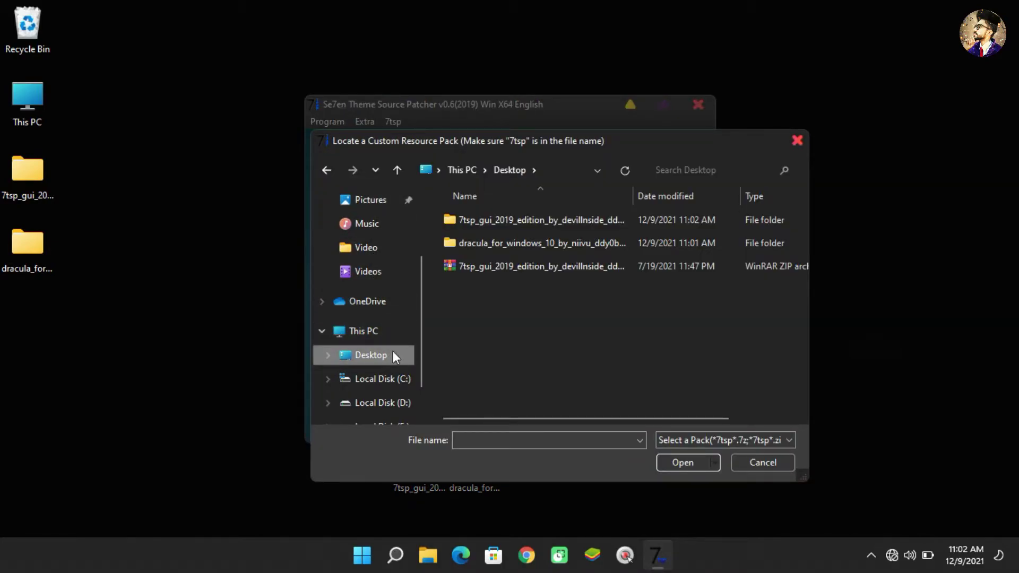
pyautogui.doubleClick(495, 240)
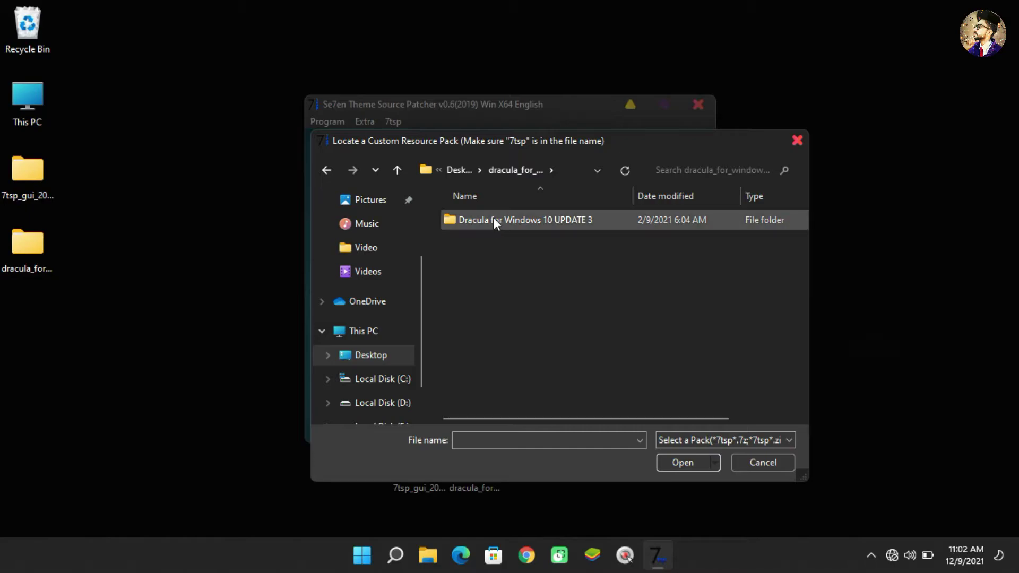
pyautogui.doubleClick(492, 219)
pyautogui.doubleClick(492, 312)
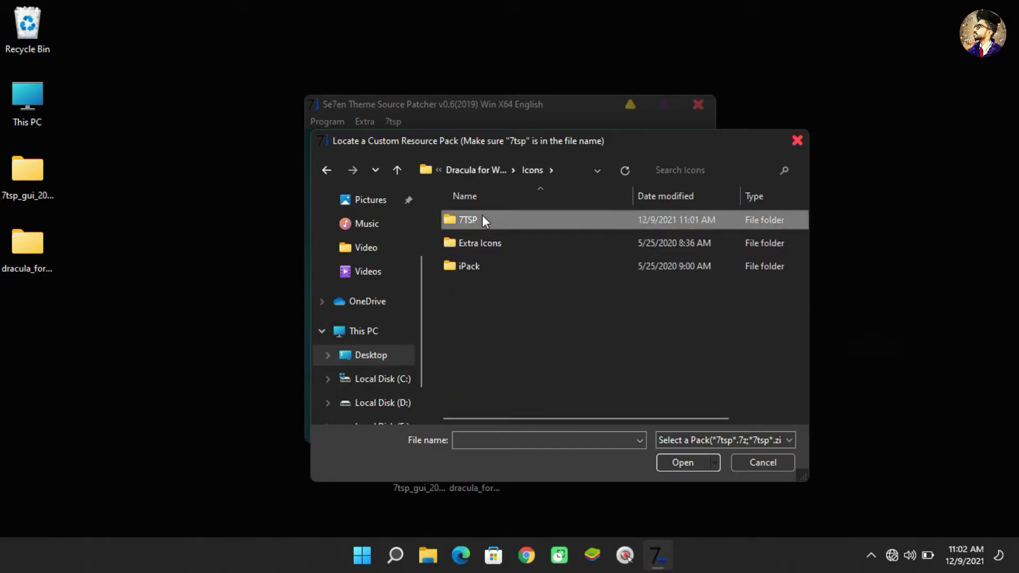
pyautogui.doubleClick(484, 220)
pyautogui.click(484, 220)
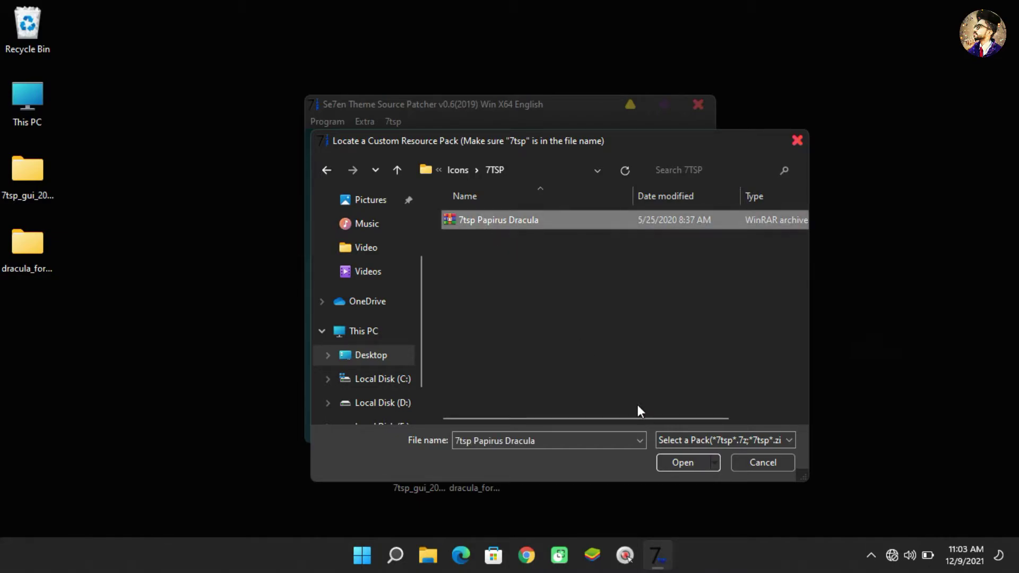
pyautogui.click(687, 465)
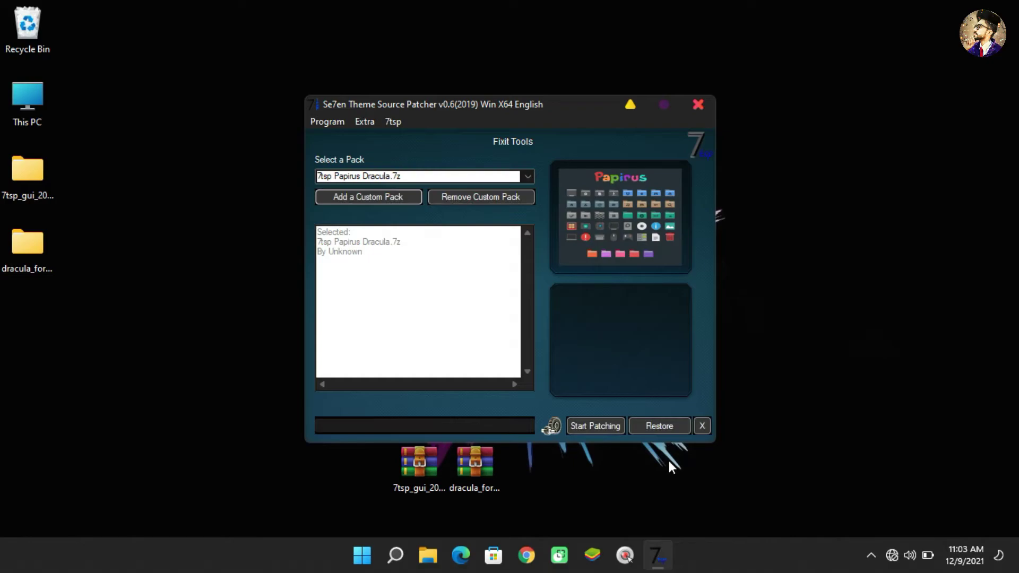
# - Patch the system with the 7tsp Papirus Dracula pack, keeping restore point creation enabled, and dismiss the completion notice
pyautogui.click(610, 425)
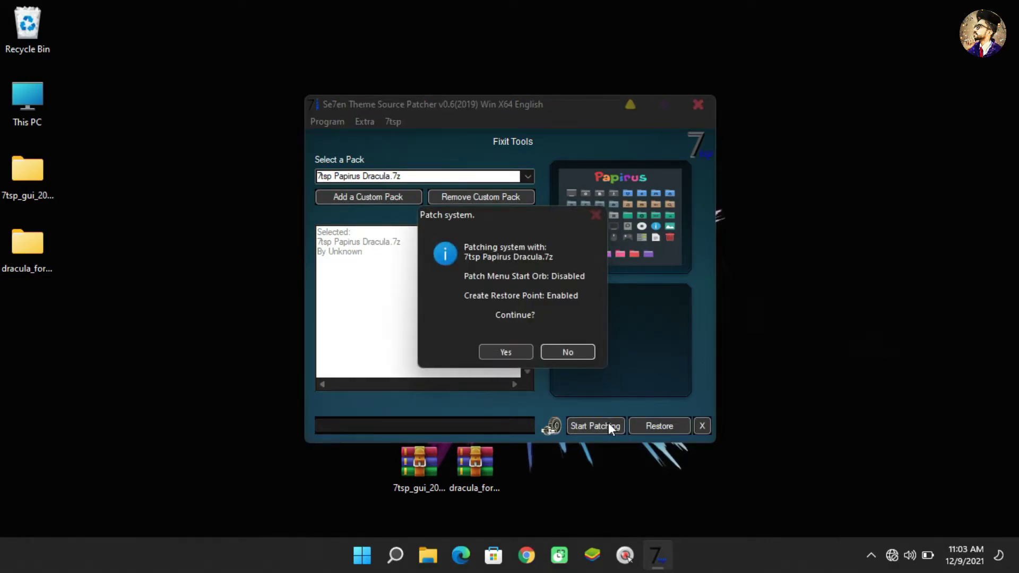
pyautogui.click(510, 352)
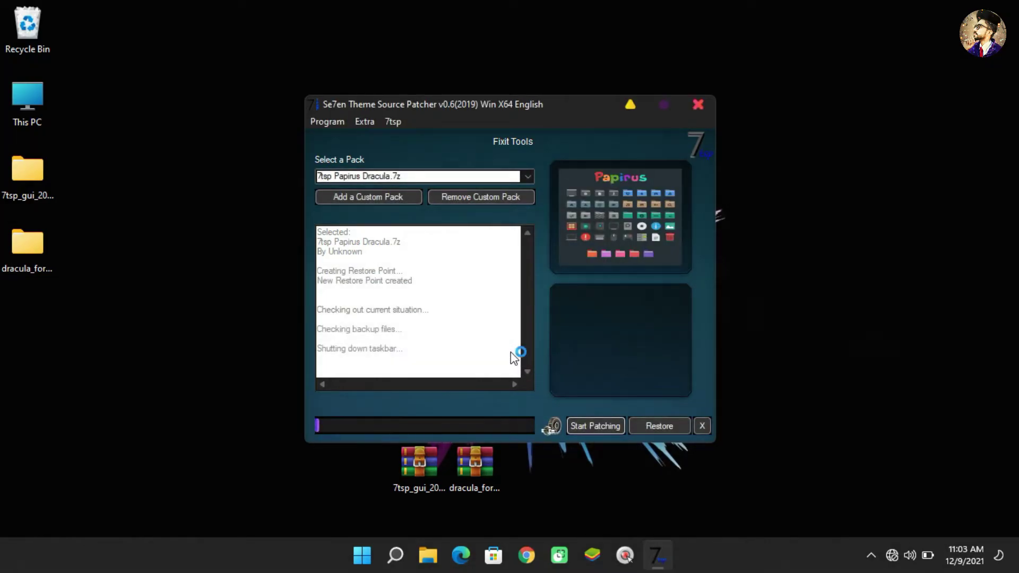
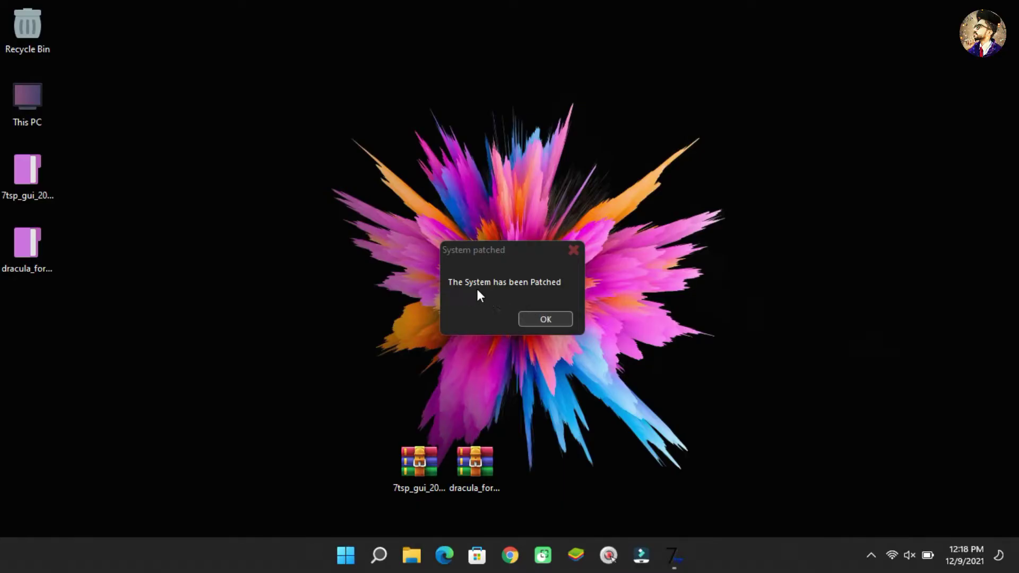
pyautogui.click(552, 322)
# - Examine the new icons in This PC, Local Disk (C:) with large thumbnails, and Libraries, and close the window
pyautogui.doubleClick(36, 94)
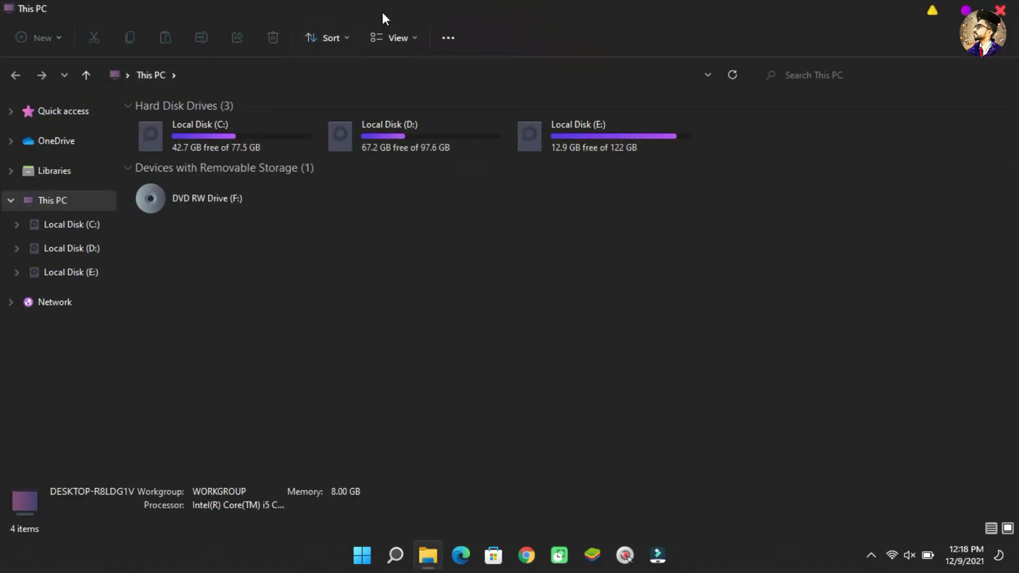
pyautogui.doubleClick(382, 11)
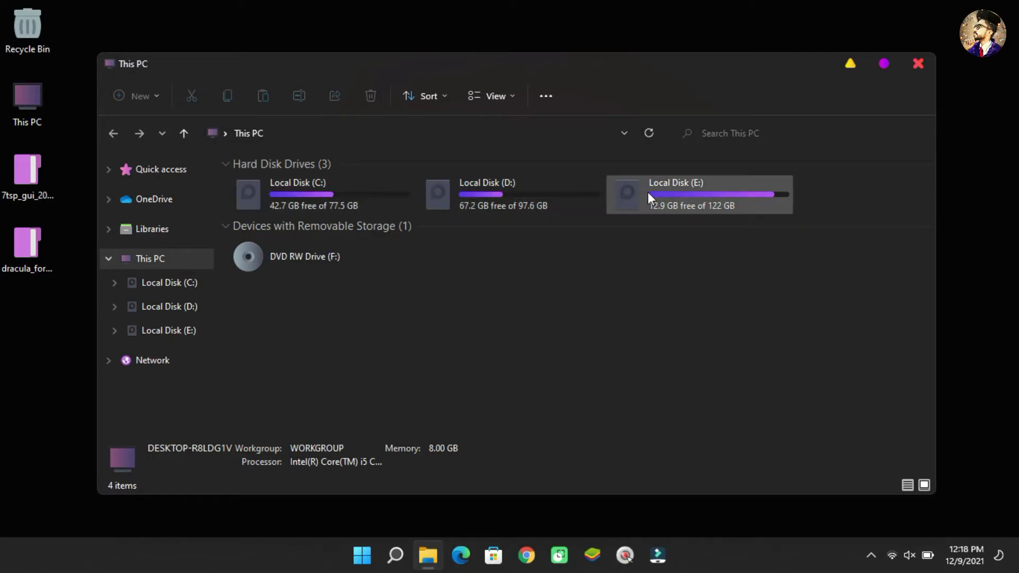
pyautogui.doubleClick(363, 190)
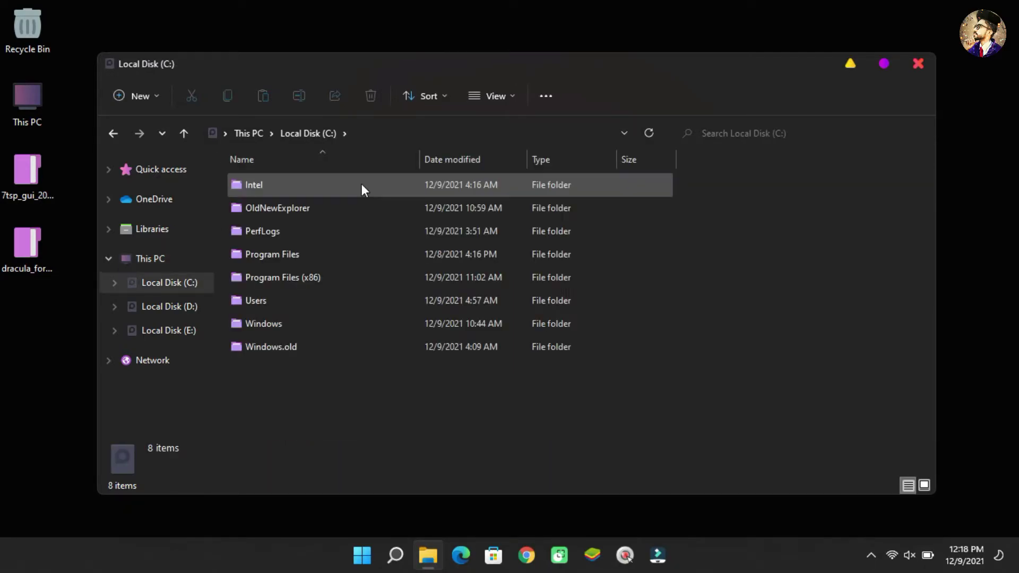
pyautogui.click(928, 484)
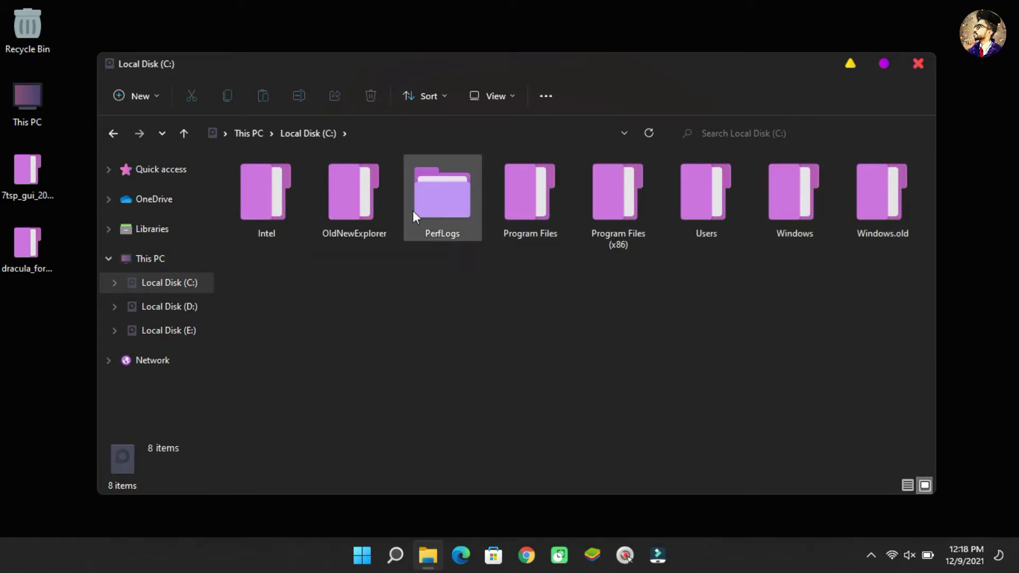
pyautogui.click(162, 261)
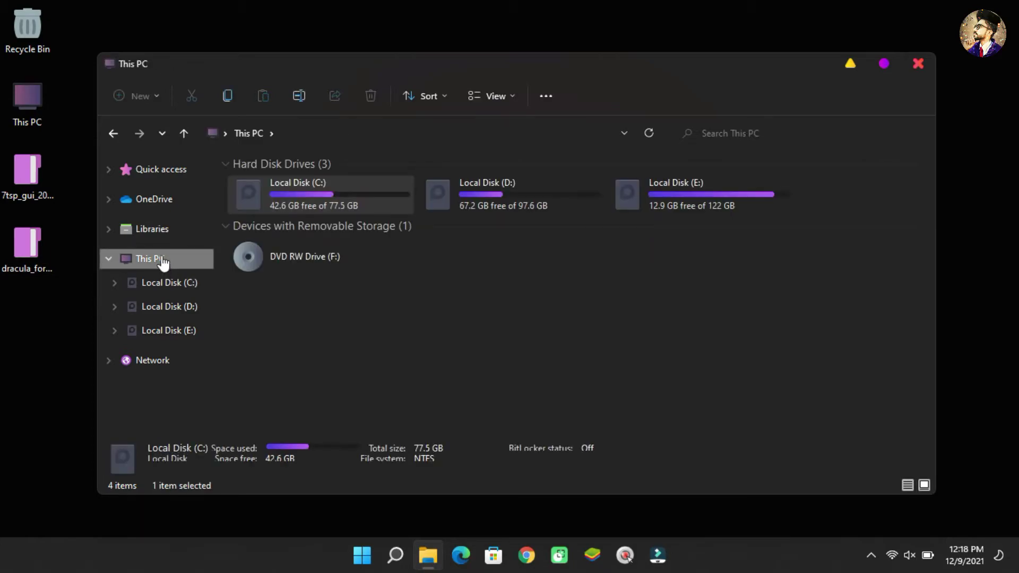
pyautogui.click(168, 235)
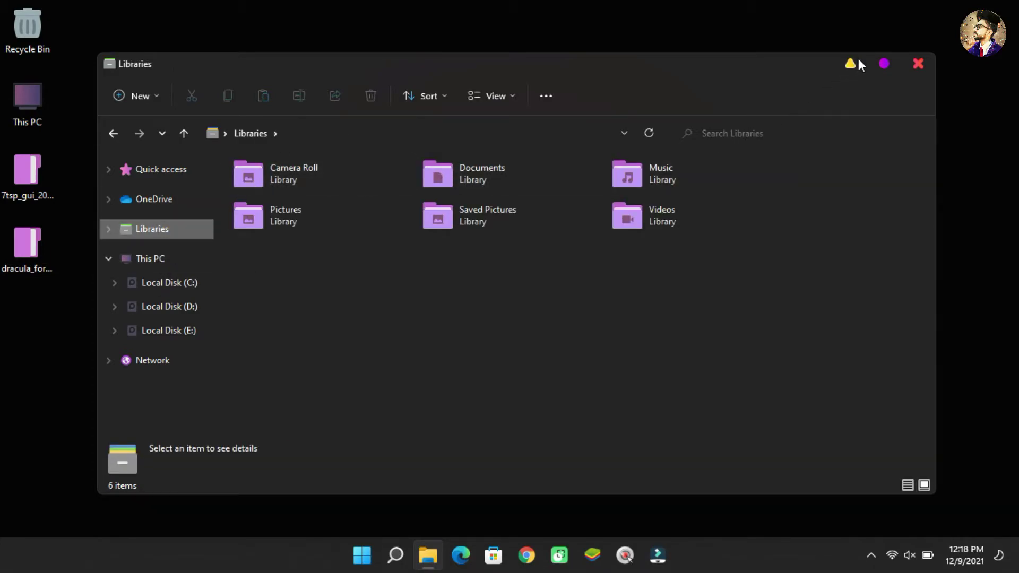
pyautogui.click(919, 64)
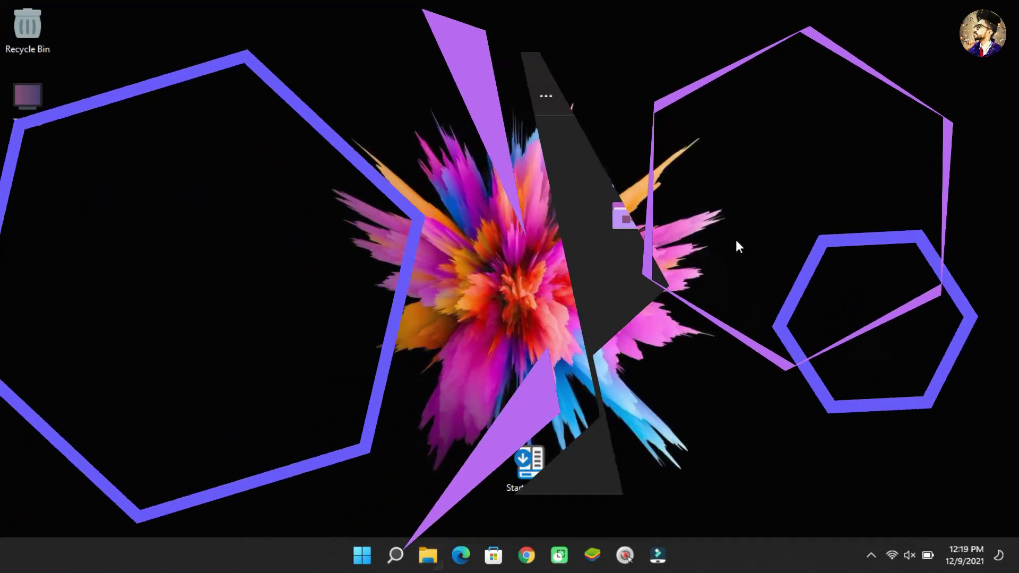
# - Run the StartAllBack setup file on the desktop as administrator and install it
pyautogui.rightClick(531, 459)
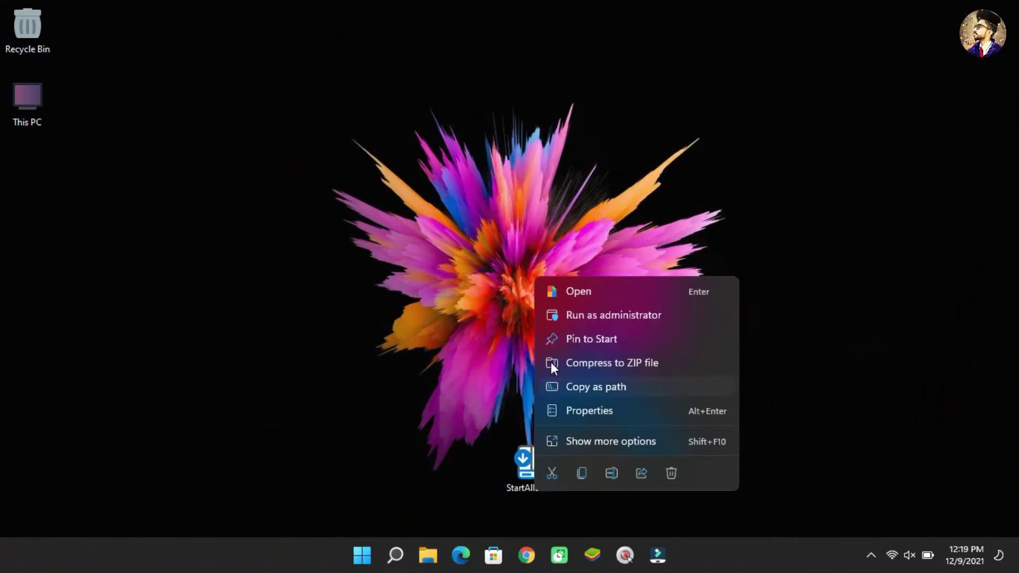
pyautogui.click(571, 312)
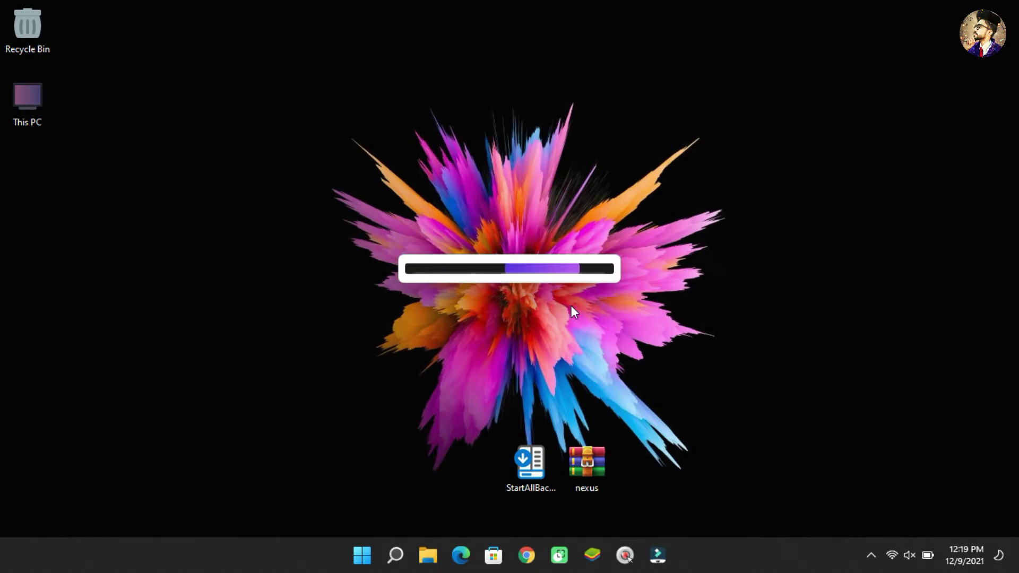
pyautogui.click(541, 237)
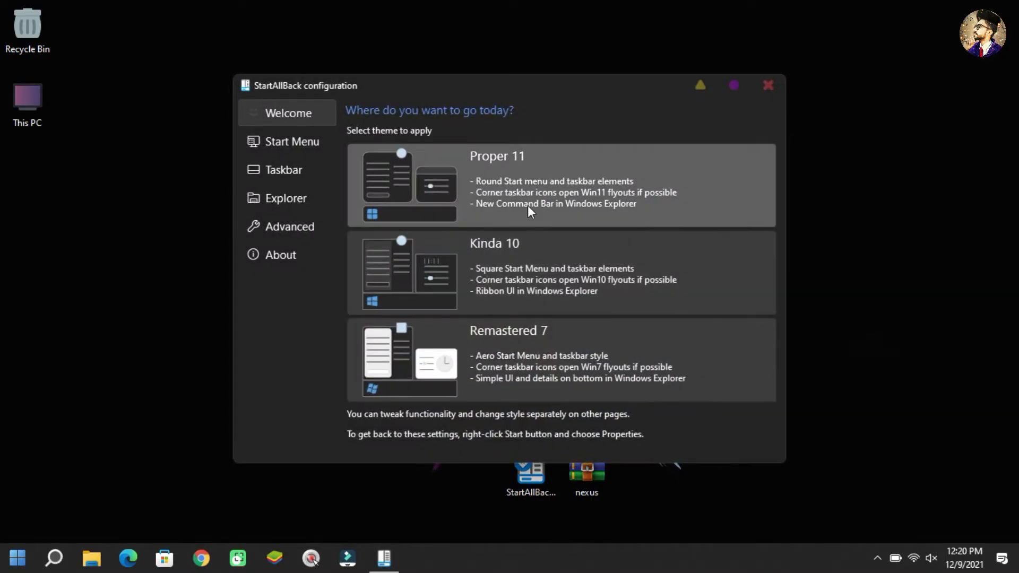
# - Set the StartAllBack Start menu icon size to M
pyautogui.click(284, 137)
pyautogui.click(603, 174)
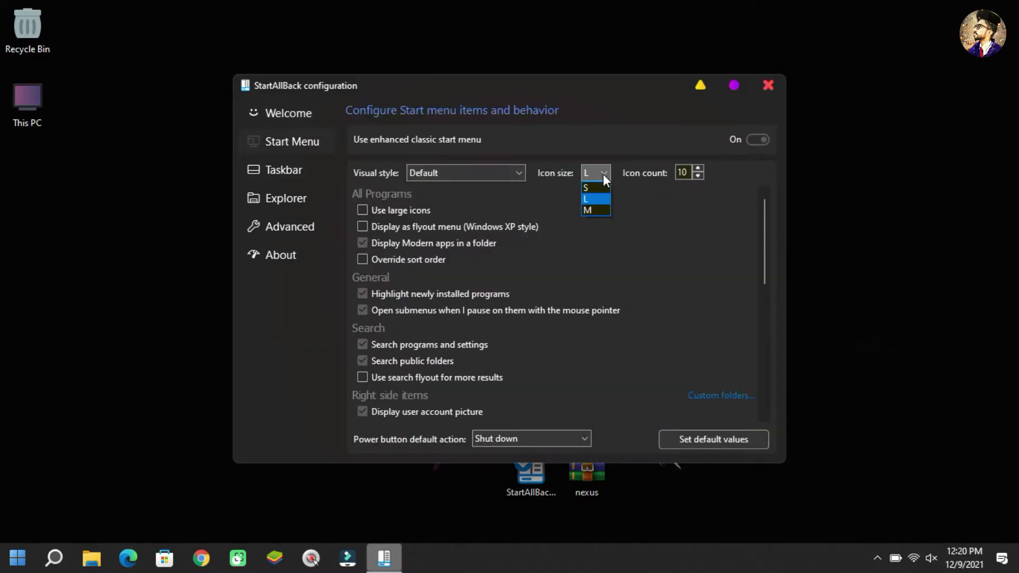
pyautogui.click(595, 210)
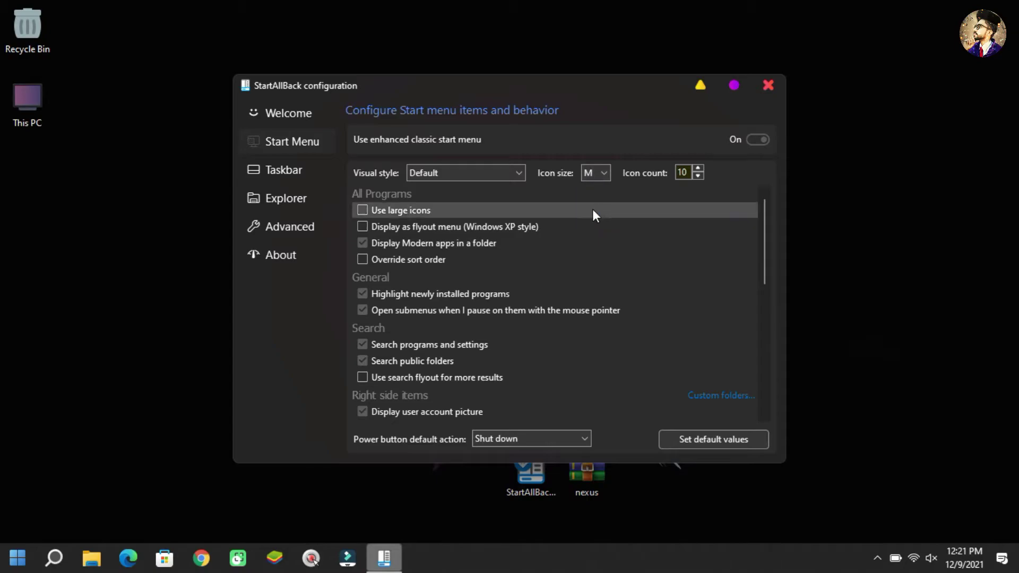
# - Set the StartAllBack taskbar icon size to S and the icon margins to S
pyautogui.click(301, 170)
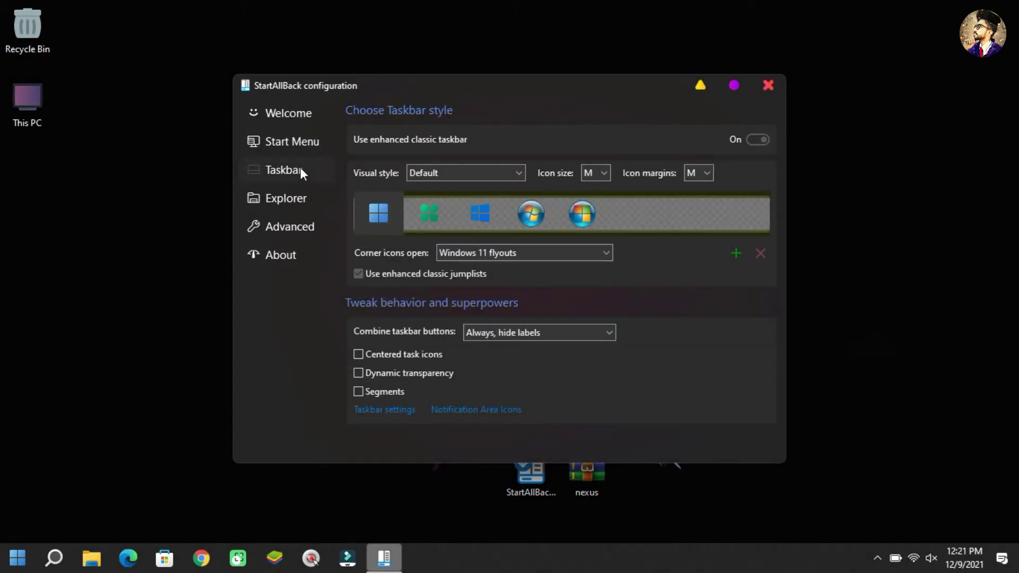
pyautogui.click(604, 169)
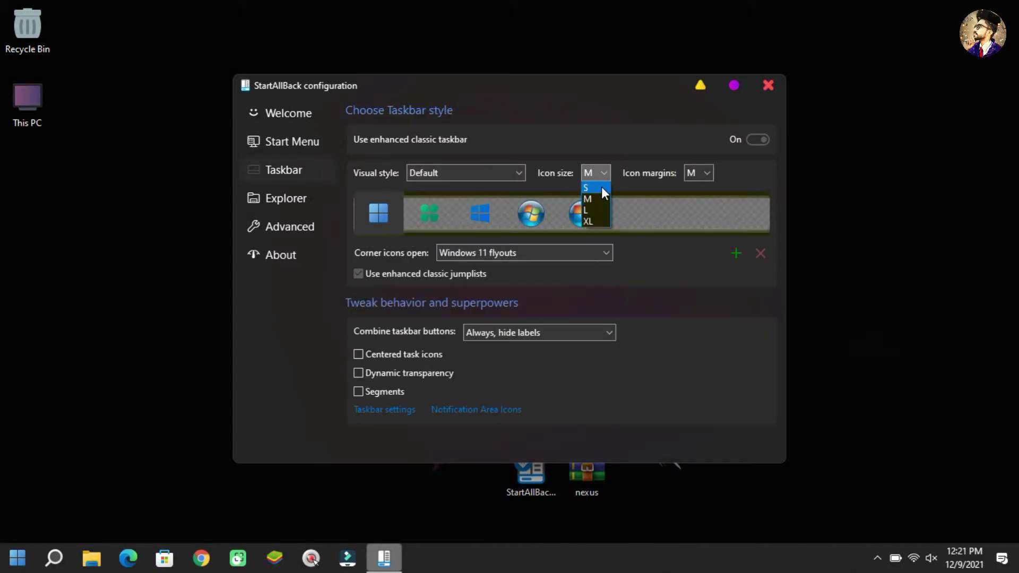
pyautogui.click(602, 187)
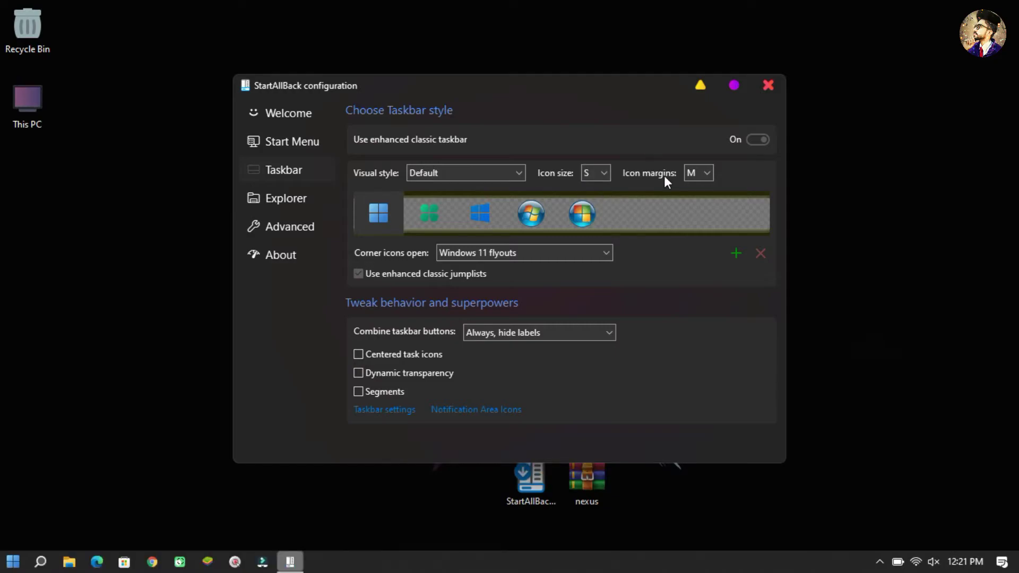
pyautogui.click(696, 177)
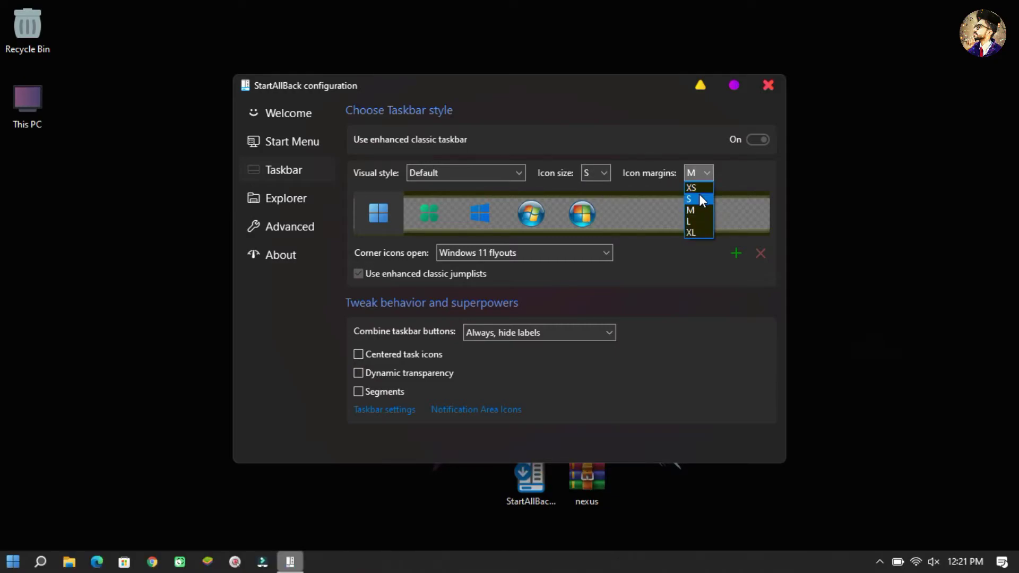
pyautogui.click(699, 194)
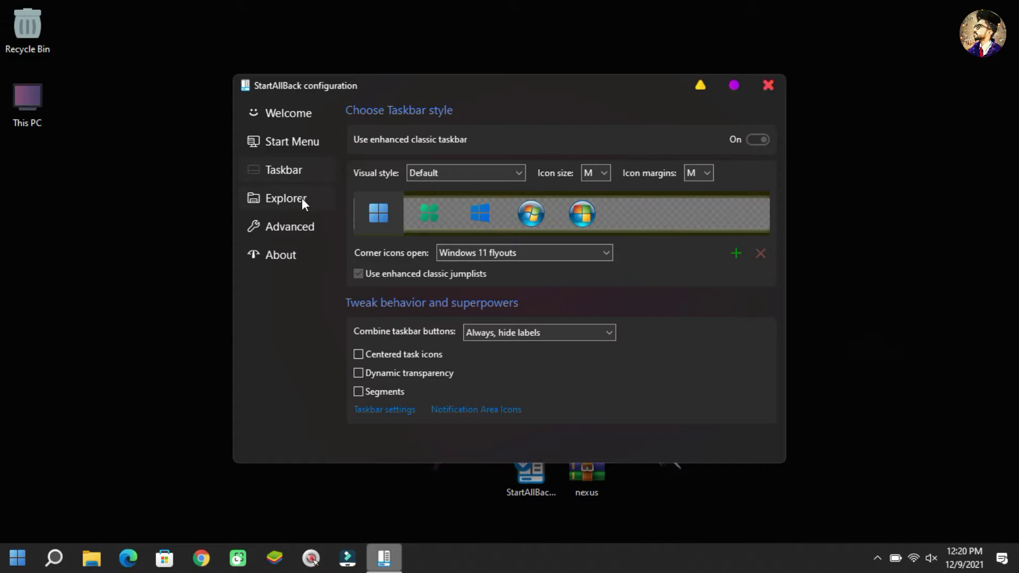
# - Choose the Win7 Command Bar style for Explorer and close the StartAllBack configuration
pyautogui.click(302, 199)
pyautogui.click(731, 160)
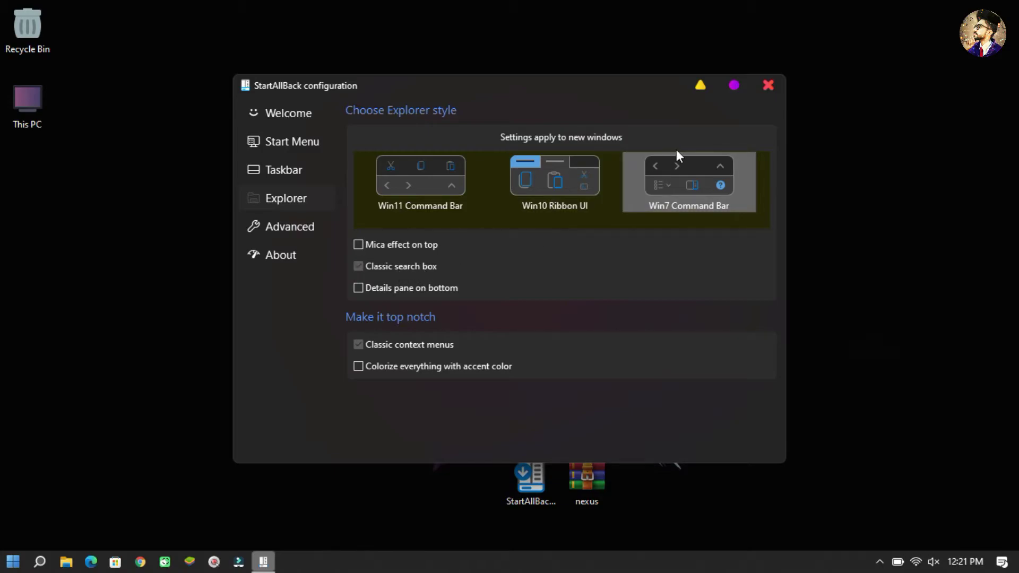
pyautogui.click(769, 91)
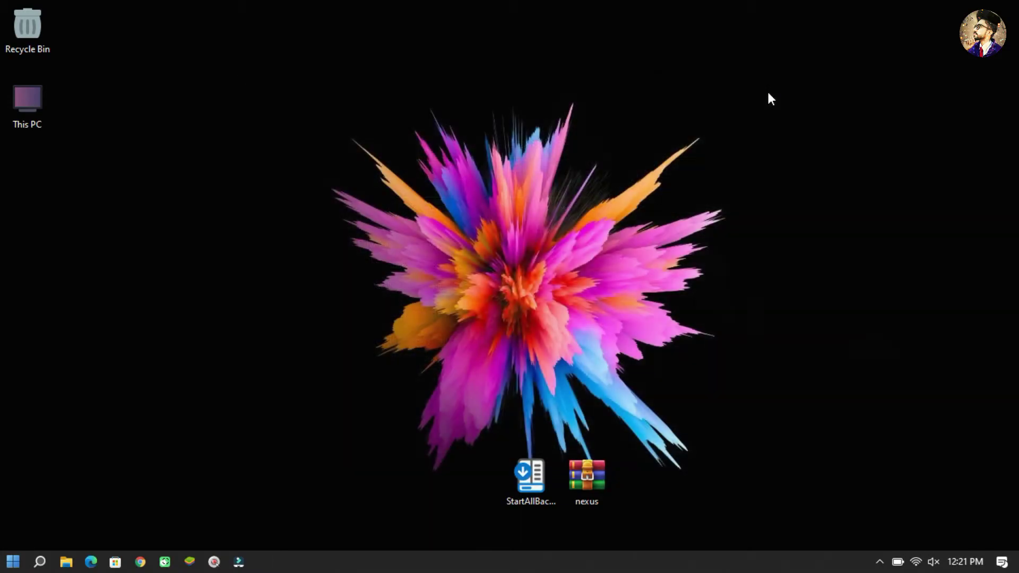
# - Unlock the taskbar, move it to the upper edge of the screen and lock it there
pyautogui.rightClick(693, 562)
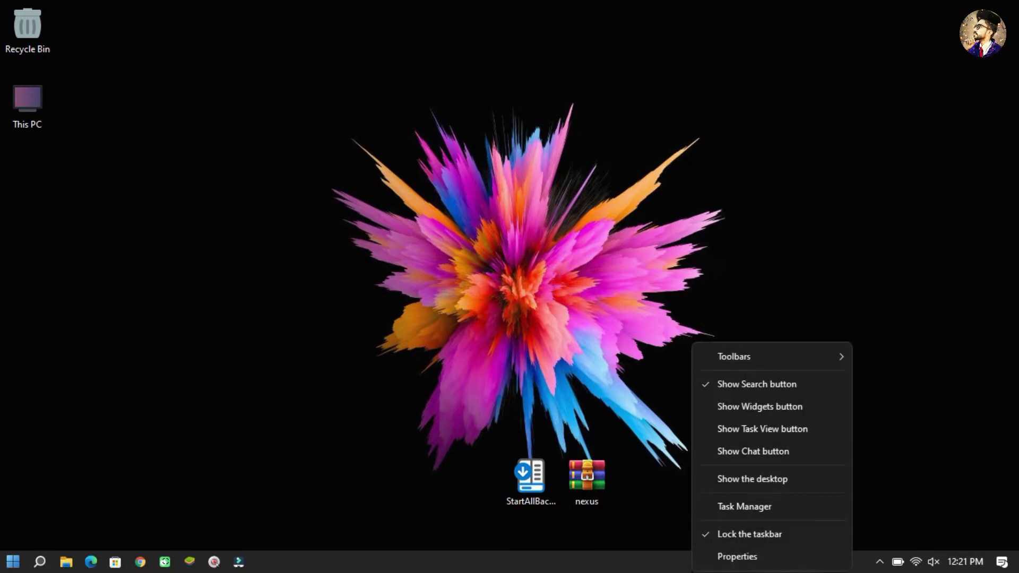
pyautogui.click(710, 536)
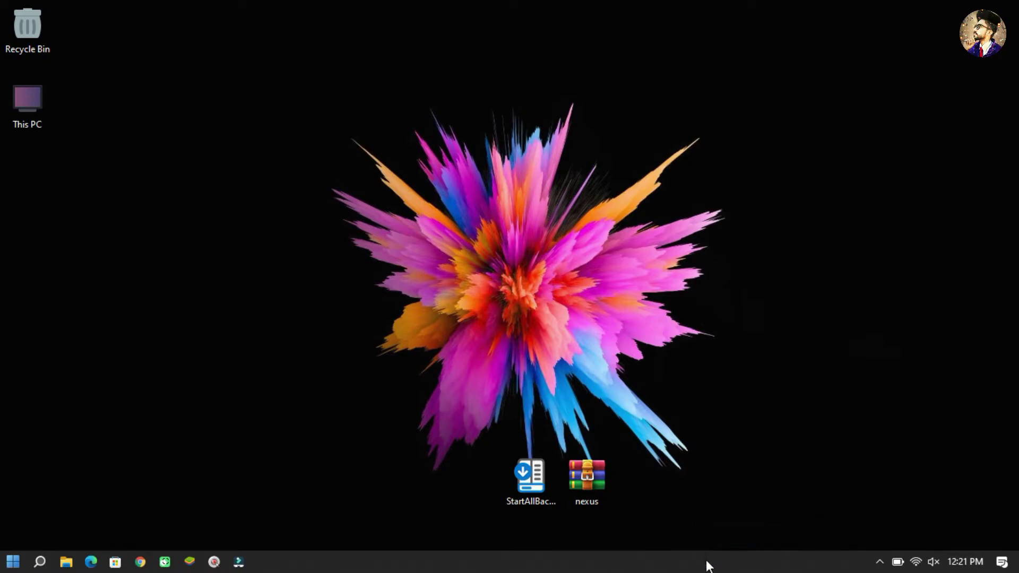
pyautogui.moveTo(705, 565); pyautogui.dragTo(924, 374)
pyautogui.moveTo(930, 66); pyautogui.dragTo(782, 2)
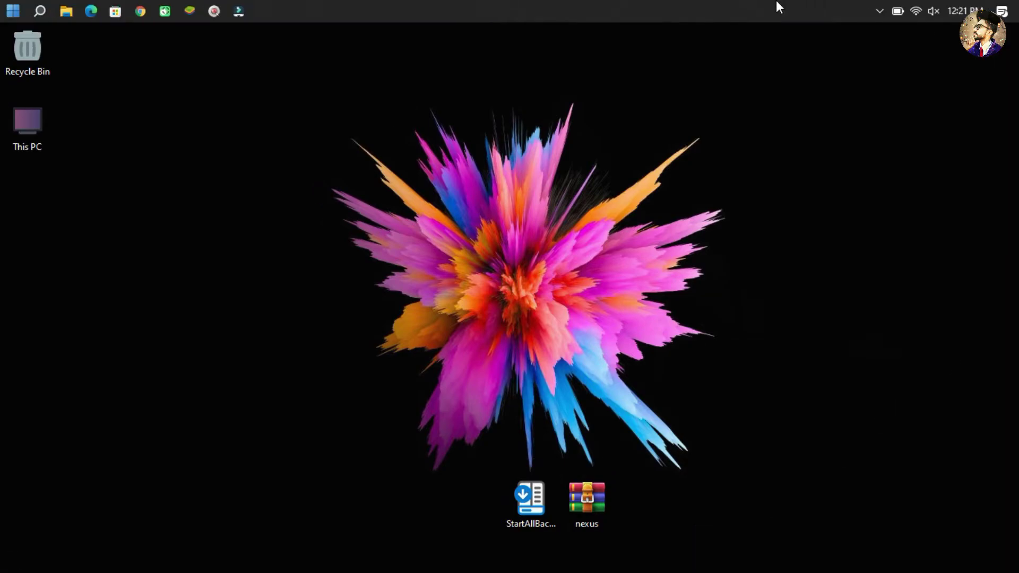
pyautogui.rightClick(722, 1)
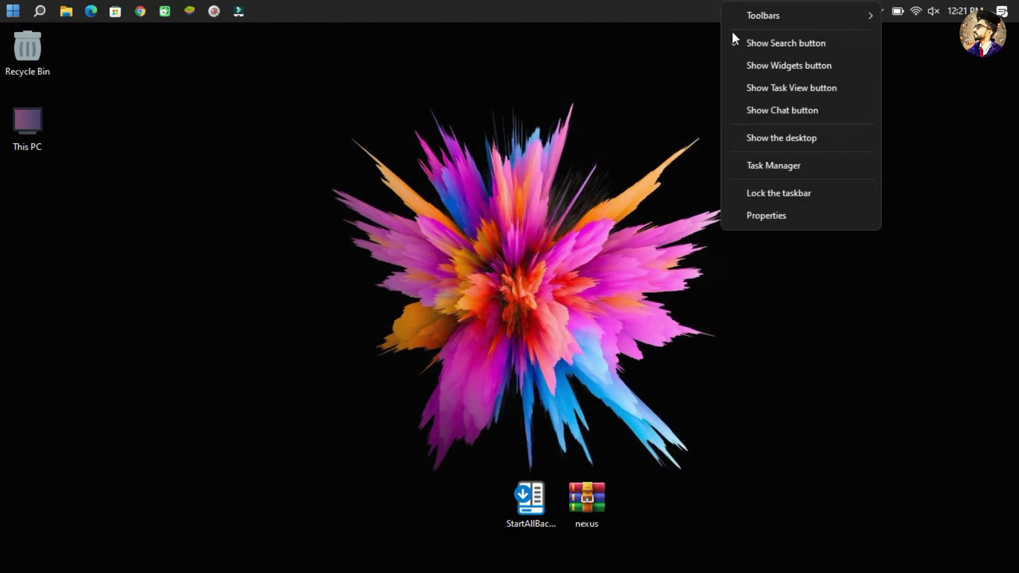
pyautogui.click(773, 192)
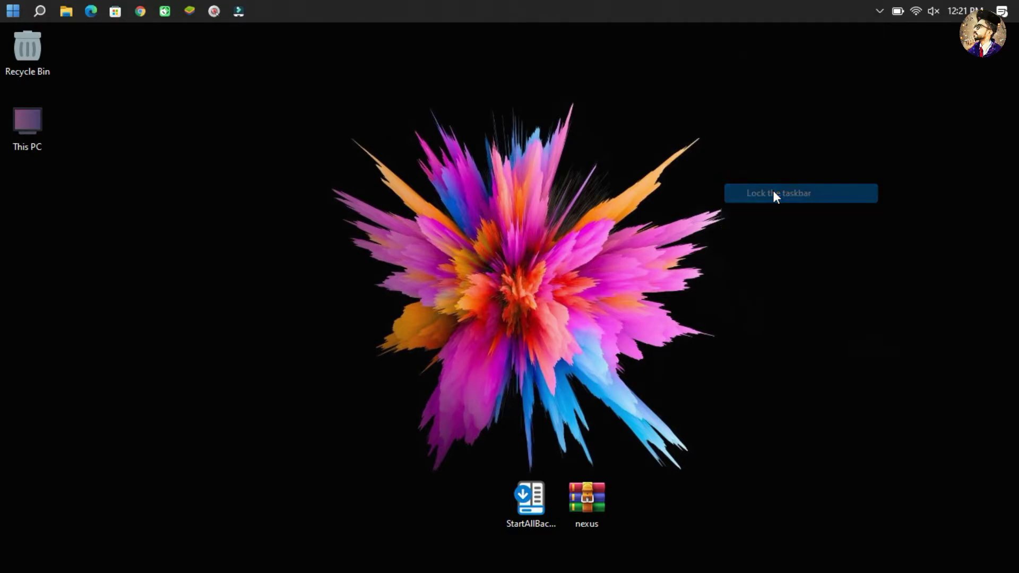
# - Extract the nexus archive into a nexus folder on the desktop
pyautogui.rightClick(603, 506)
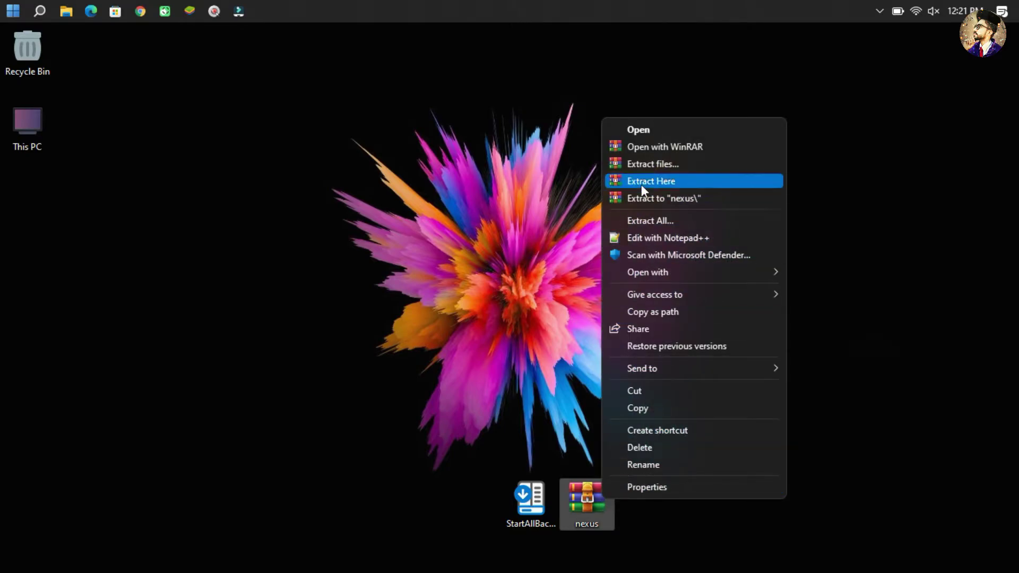
pyautogui.click(642, 161)
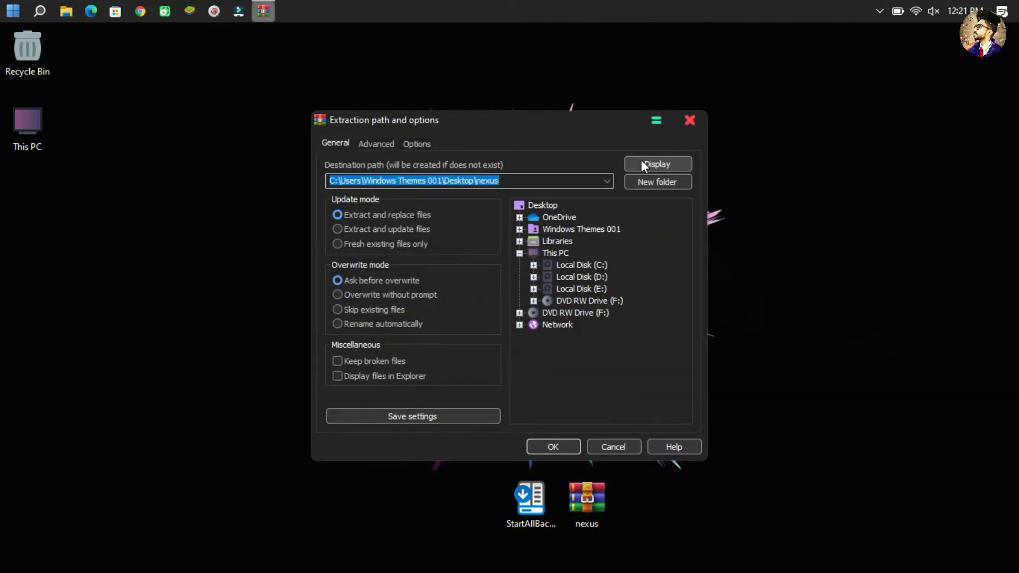
pyautogui.click(560, 443)
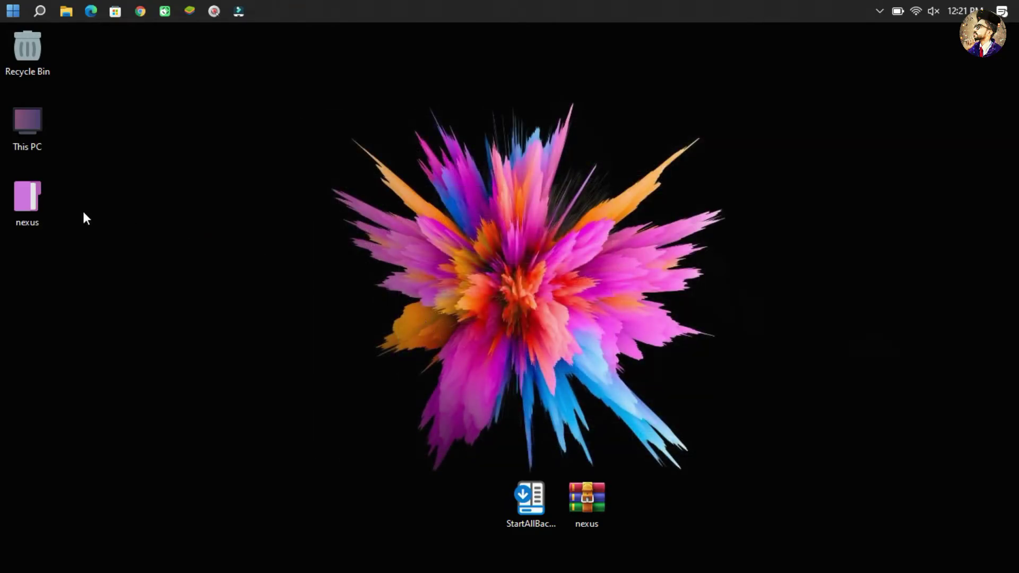
# - Run NexusSetup from the extracted nexus folder as administrator, with English as the setup language
pyautogui.doubleClick(39, 202)
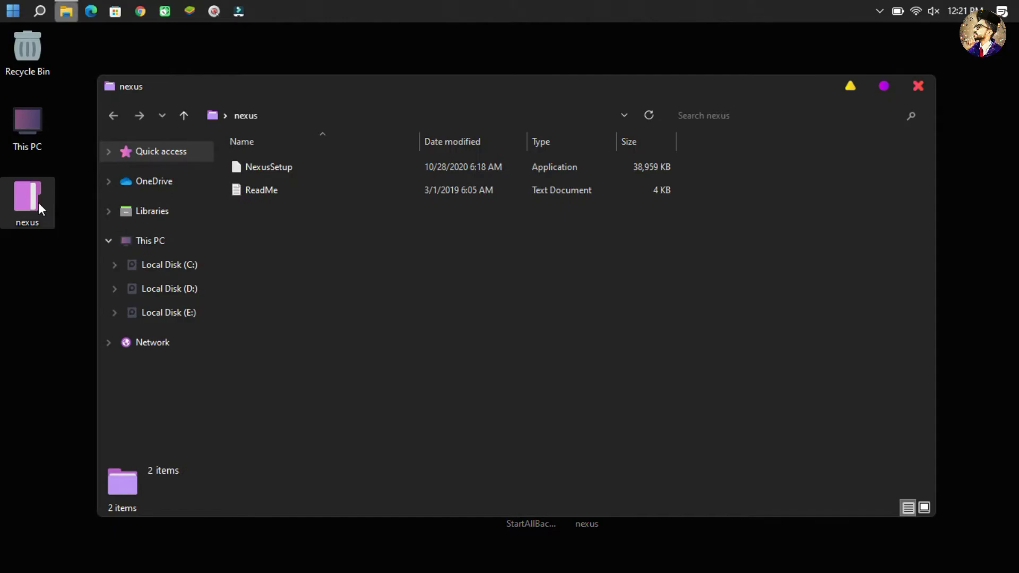
pyautogui.click(277, 165)
pyautogui.rightClick(276, 163)
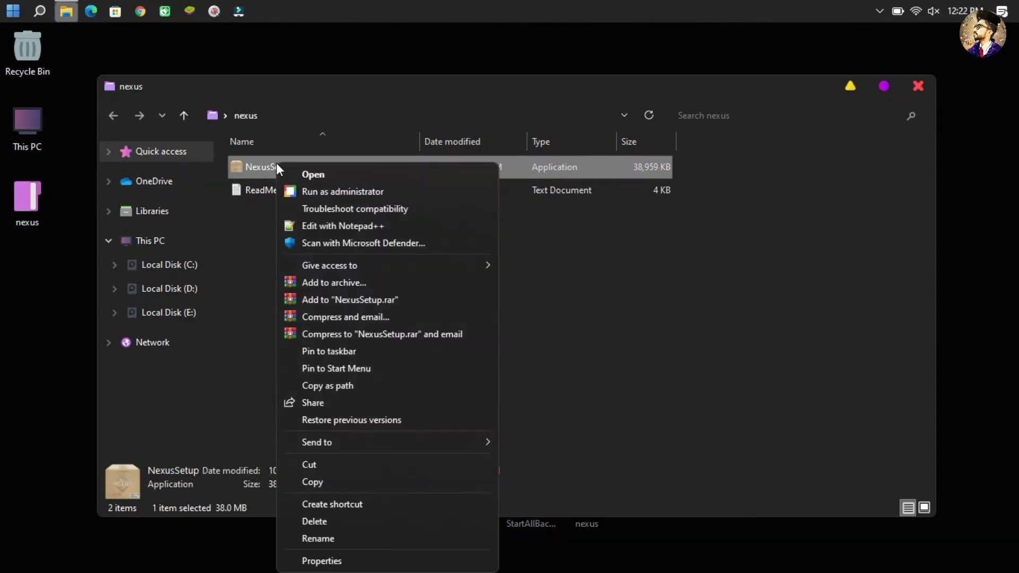
pyautogui.click(319, 189)
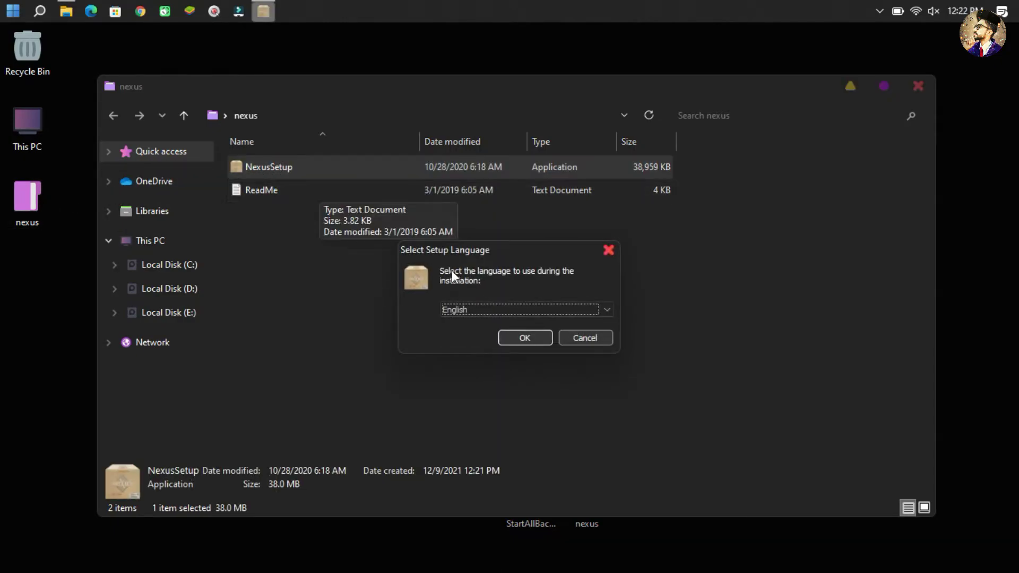
pyautogui.click(535, 343)
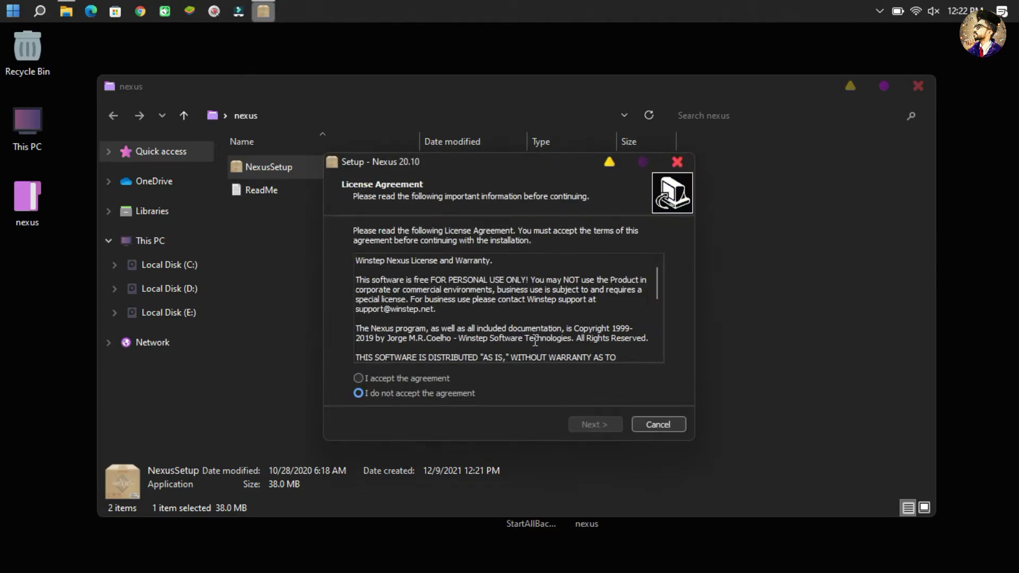
# - Accept the Nexus licence, install it with the Winstep Start menu folder, and finish setup with Launch Nexus turned off
pyautogui.click(396, 377)
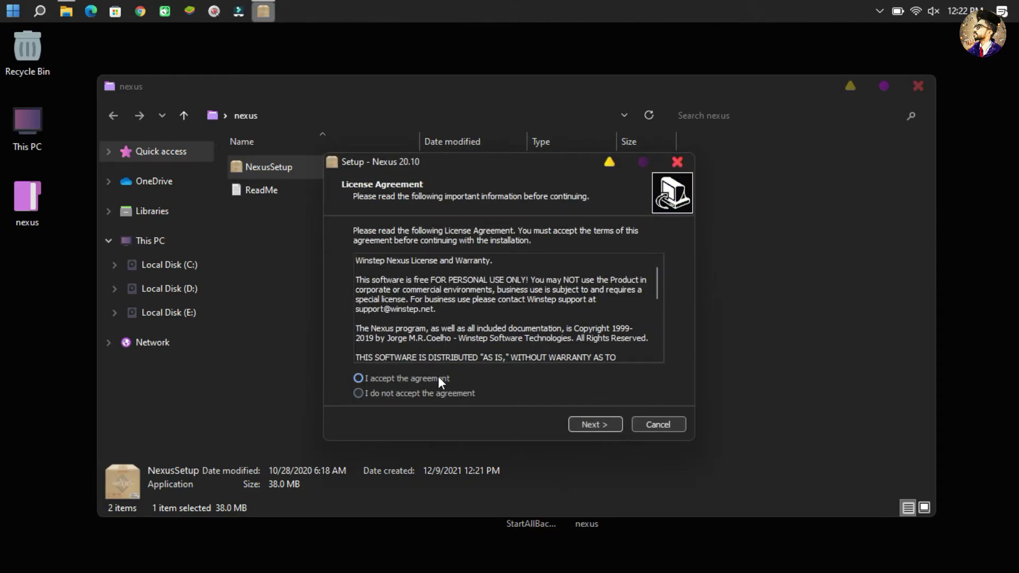
pyautogui.click(591, 419)
pyautogui.click(591, 420)
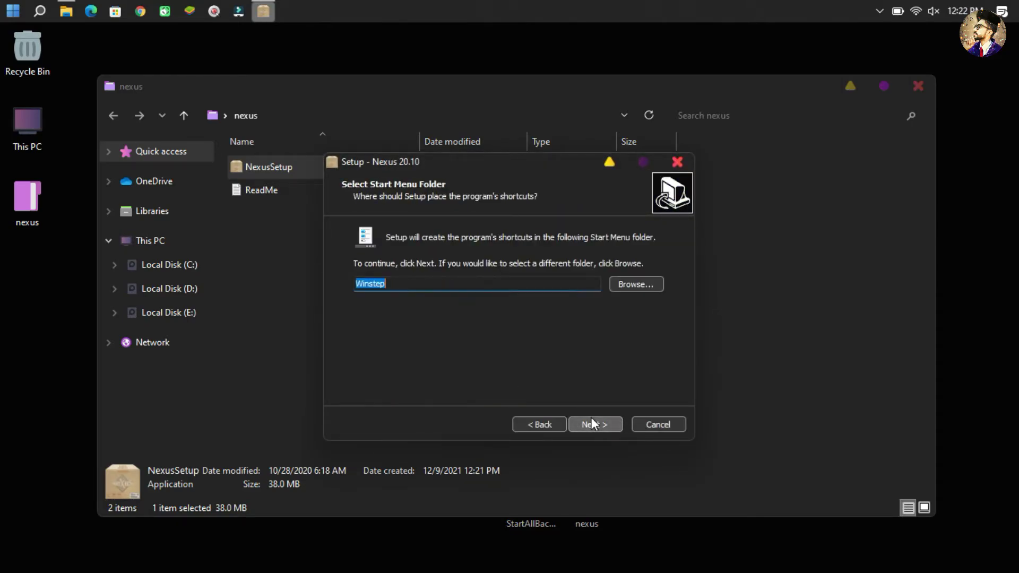
pyautogui.click(591, 419)
pyautogui.click(591, 419)
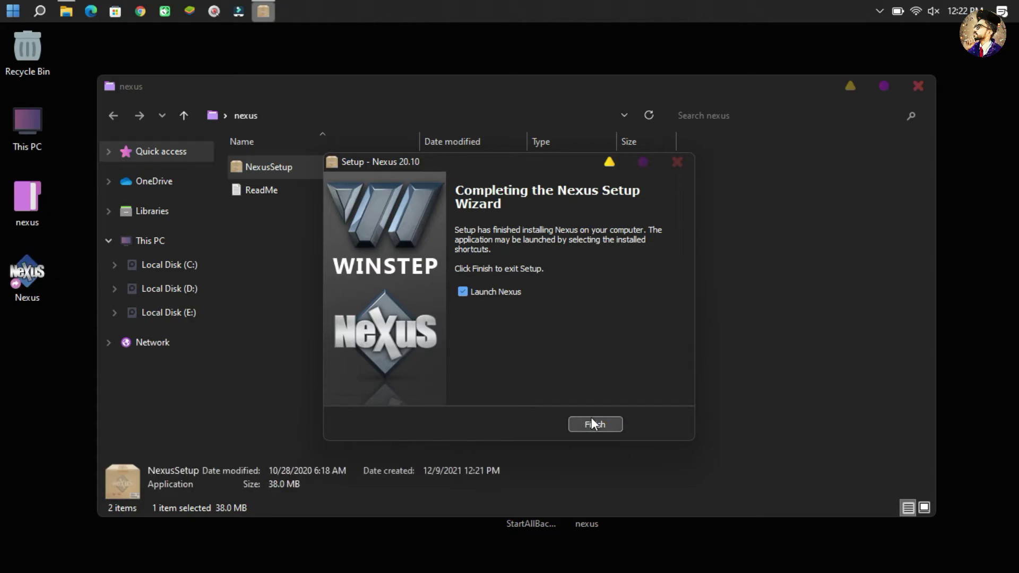
pyautogui.click(521, 292)
pyautogui.click(616, 425)
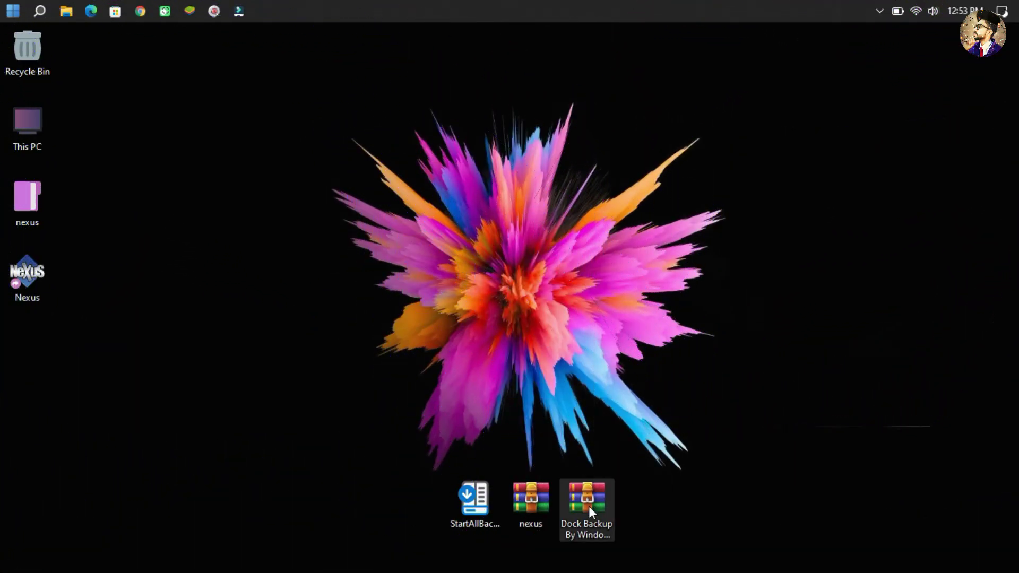
# - Extract the Dock Backup By Windows Themes 001 archive into its own folder on the desktop
pyautogui.rightClick(589, 509)
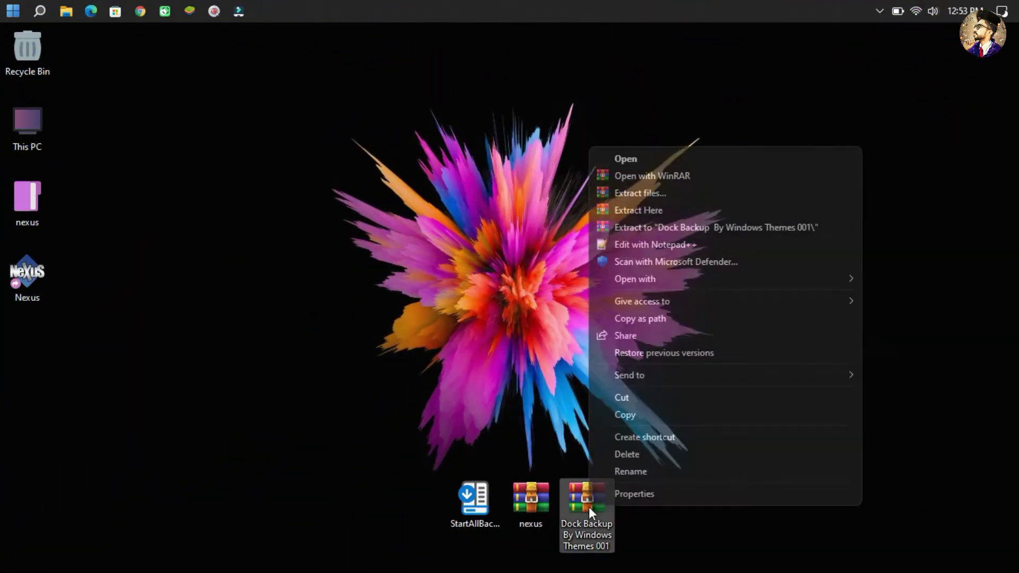
pyautogui.click(656, 200)
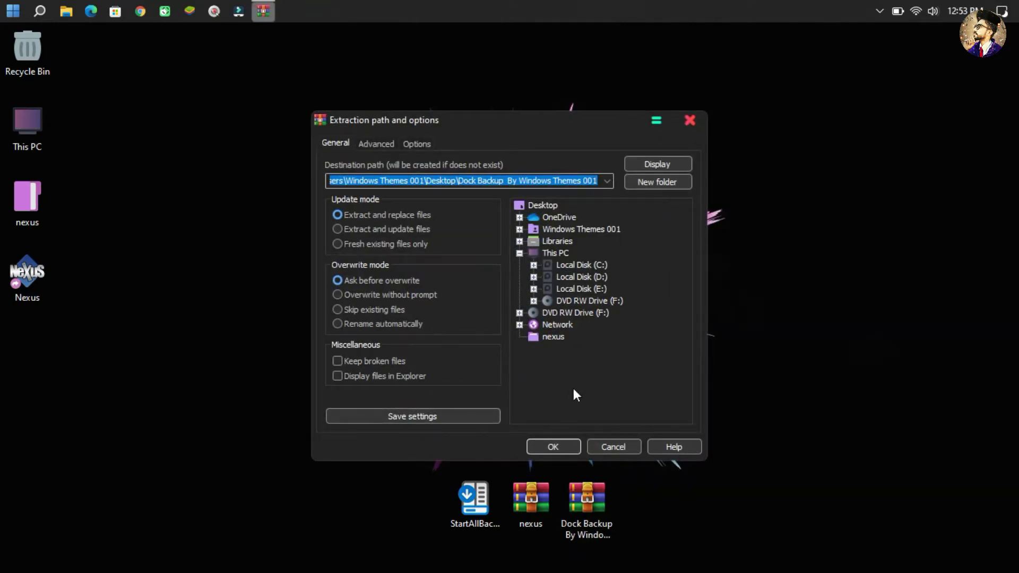
pyautogui.click(561, 444)
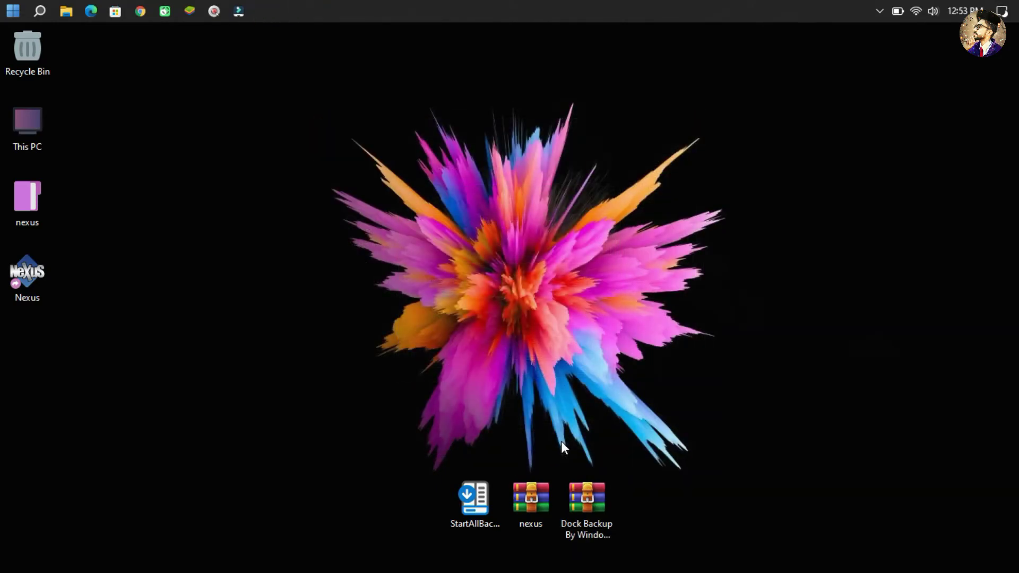
# - Open the extracted Dock Backup folder down to Dock Icon & Backup and select the Dock Icons folder
pyautogui.doubleClick(5, 354)
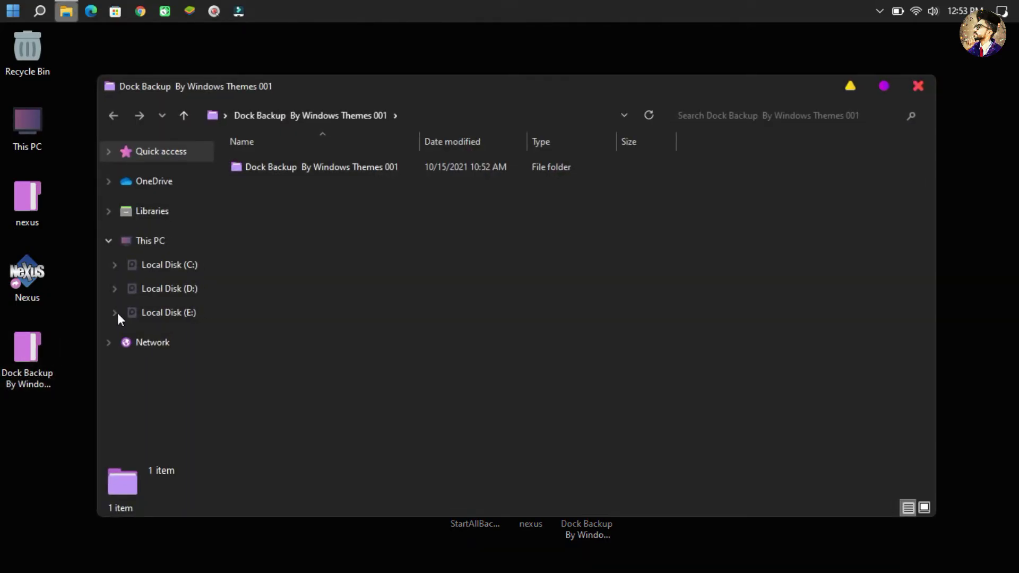
pyautogui.doubleClick(318, 164)
pyautogui.click(318, 164)
pyautogui.doubleClick(318, 164)
pyautogui.click(317, 164)
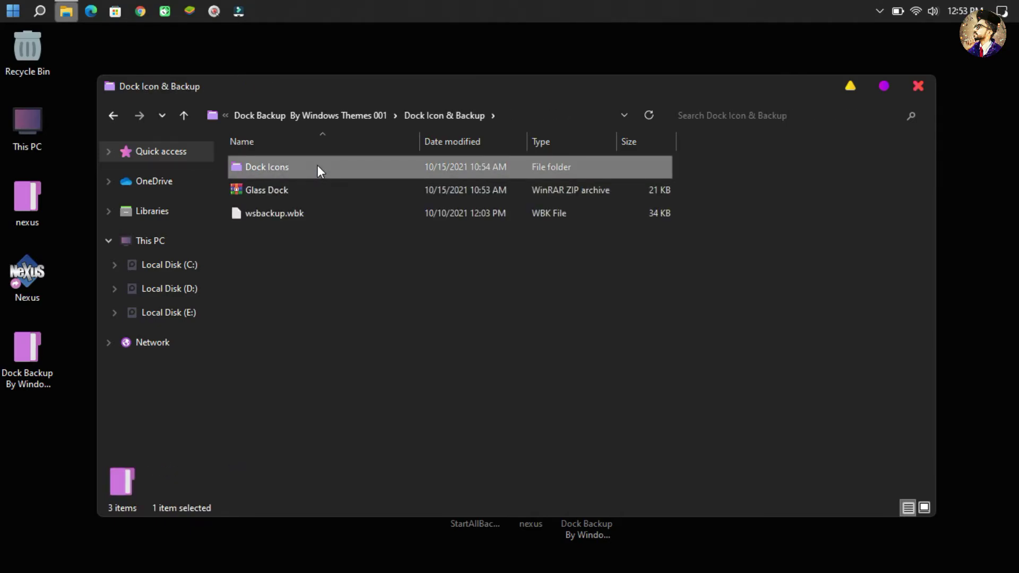
# - Copy the Dock Icons folder to the root of Local Disk (C:) and close the folder window
pyautogui.rightClick(317, 169)
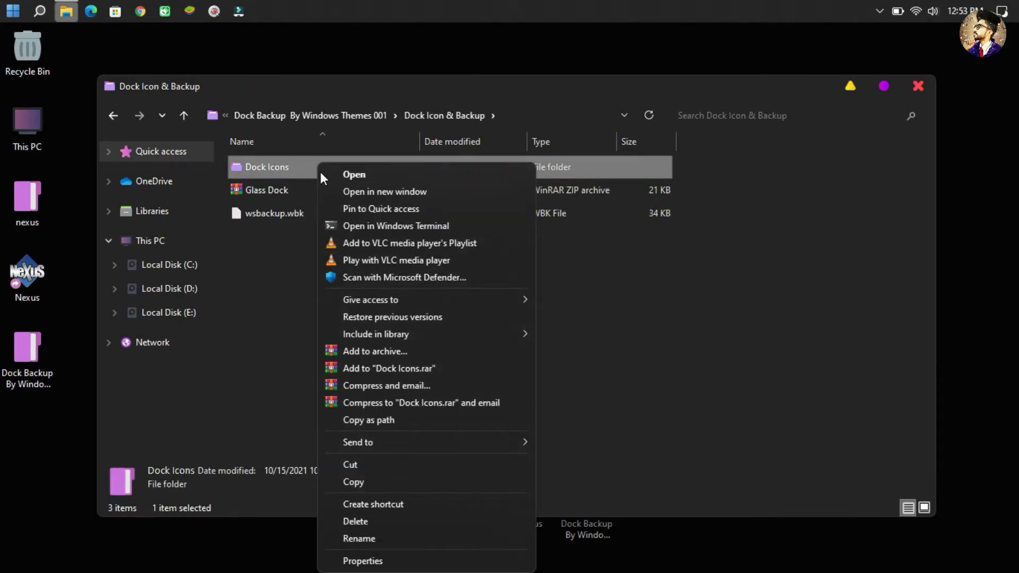
pyautogui.click(371, 480)
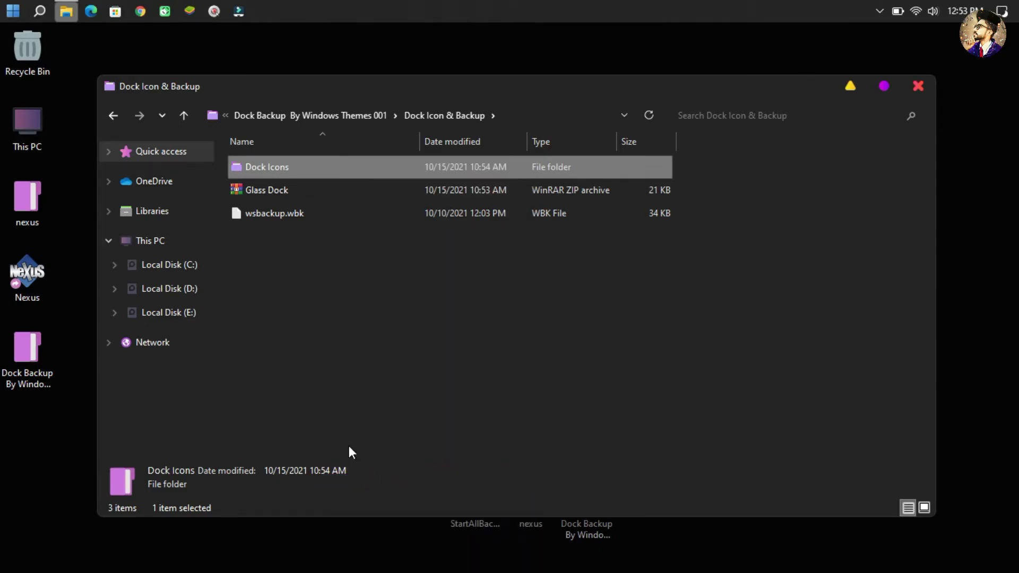
pyautogui.click(191, 268)
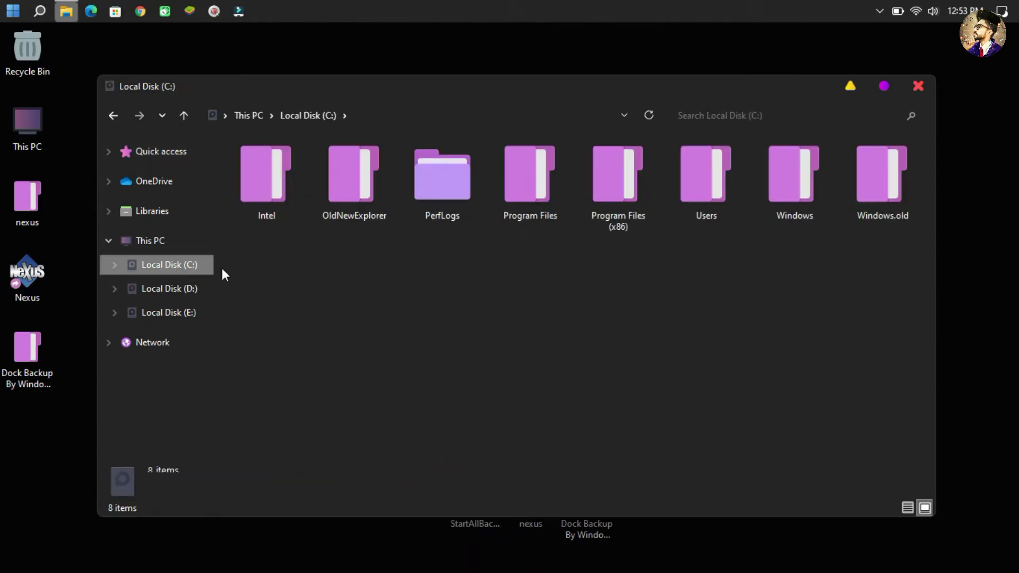
pyautogui.rightClick(435, 274)
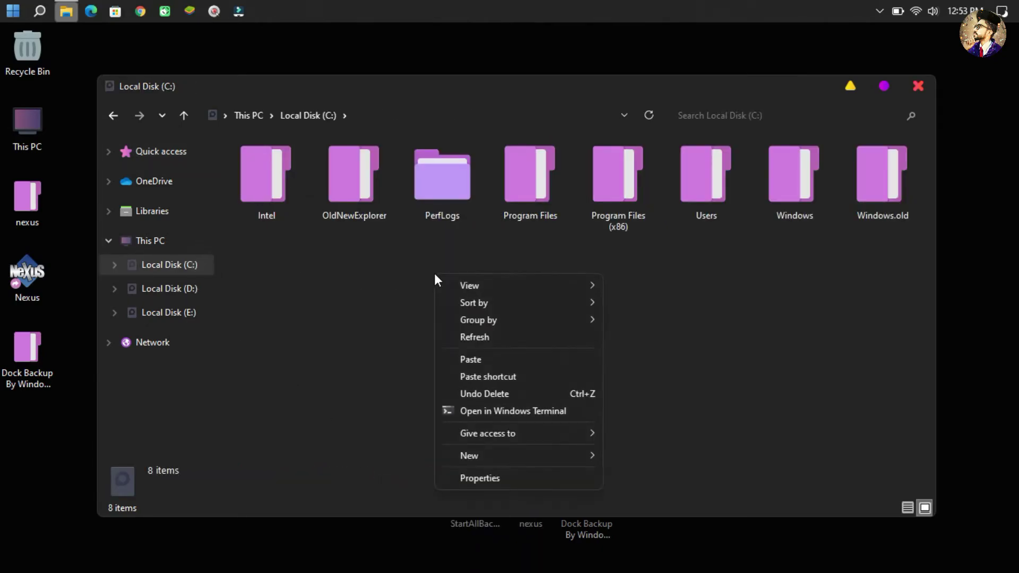
pyautogui.click(478, 358)
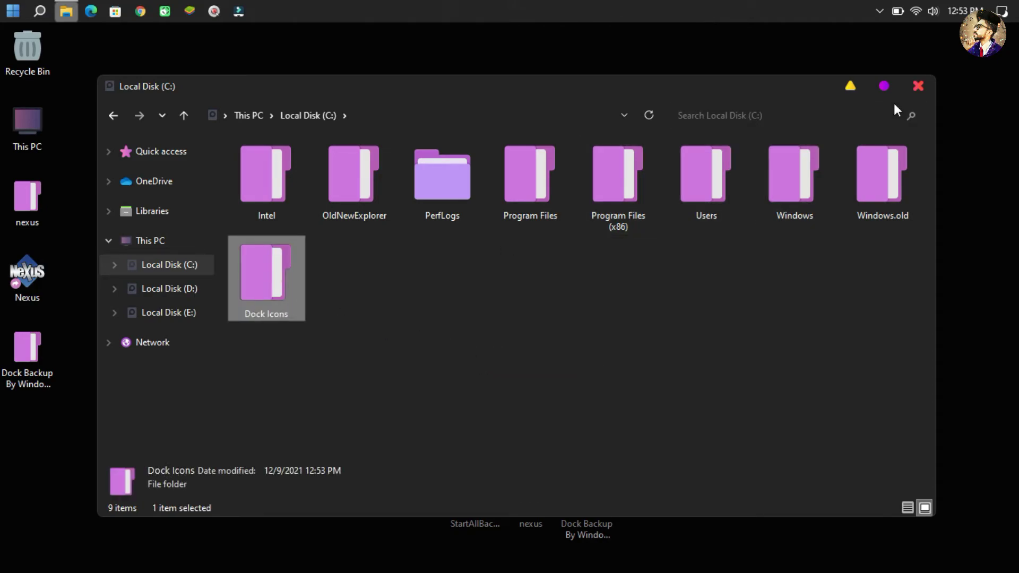
pyautogui.click(913, 90)
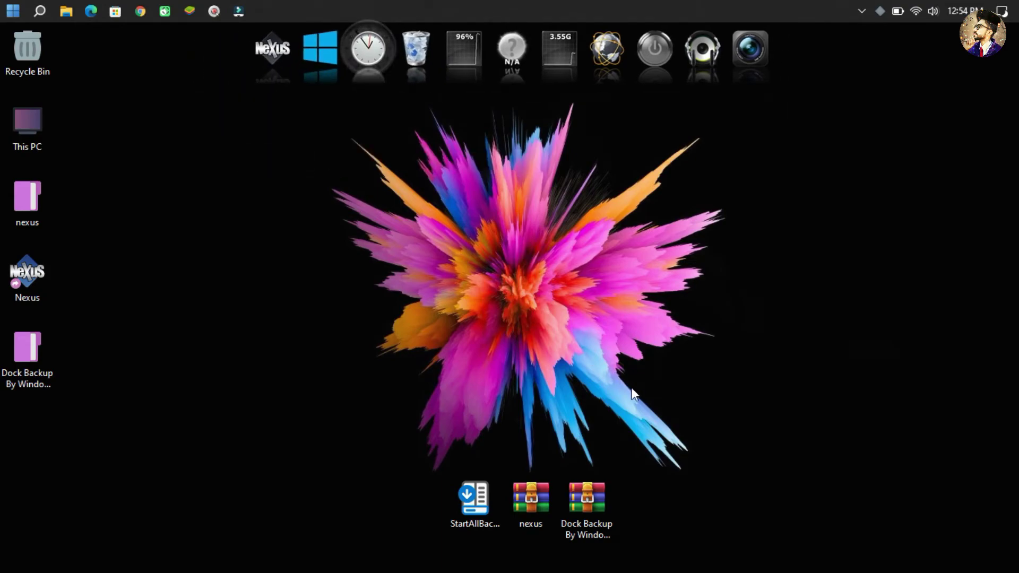
# - Move the StartAllBack installer and the nexus and Dock Backup archives from the desktop to the Recycle Bin
pyautogui.moveTo(692, 460); pyautogui.dragTo(30, 52)
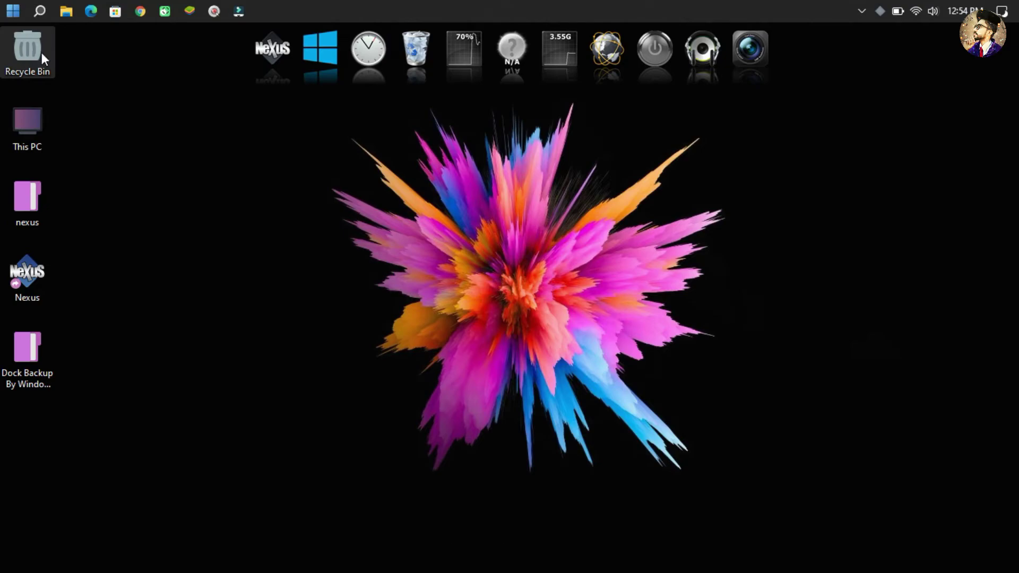
# - Restore the Nexus dock configuration from wsbackup.wbk in the desktop Dock Backup's Dock Icon & Backup folder
pyautogui.click(284, 76)
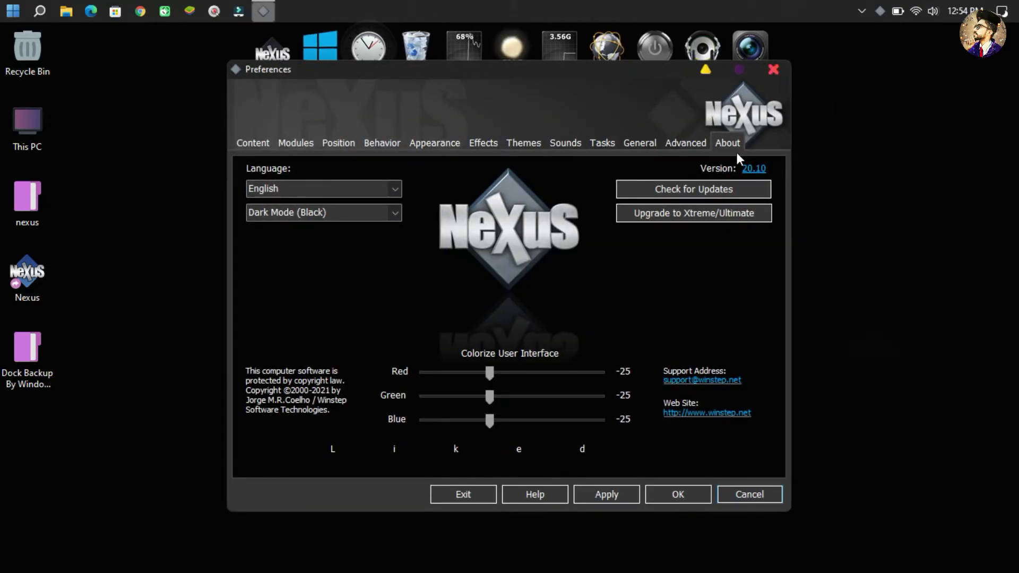
pyautogui.click(702, 137)
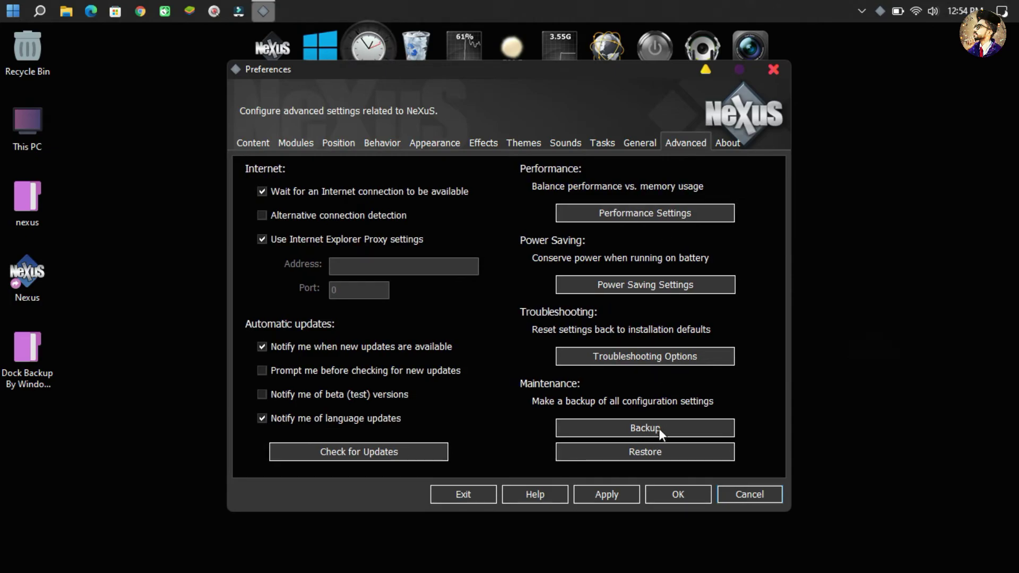
pyautogui.click(658, 451)
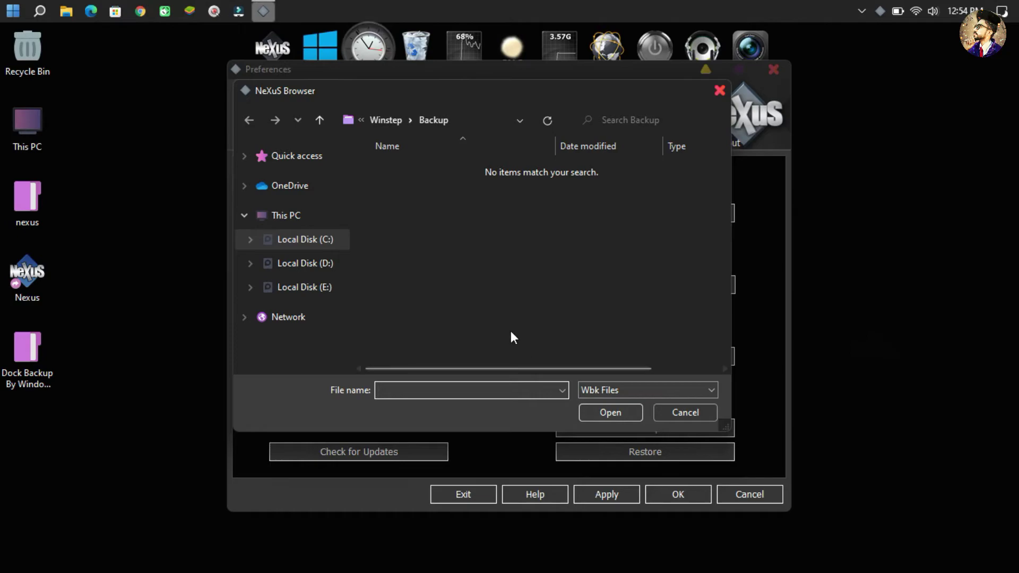
pyautogui.click(302, 157)
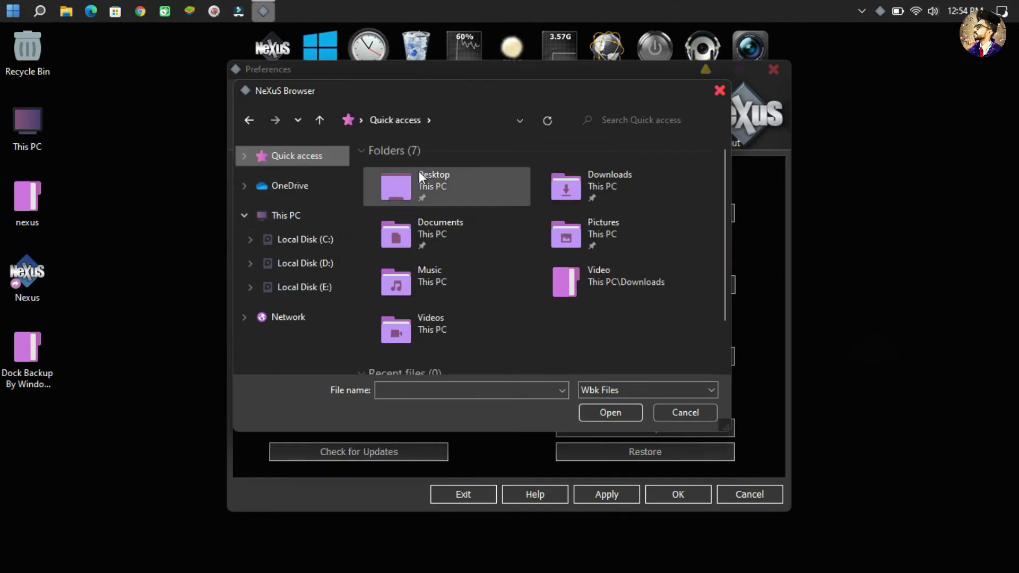
pyautogui.click(434, 179)
pyautogui.doubleClick(433, 178)
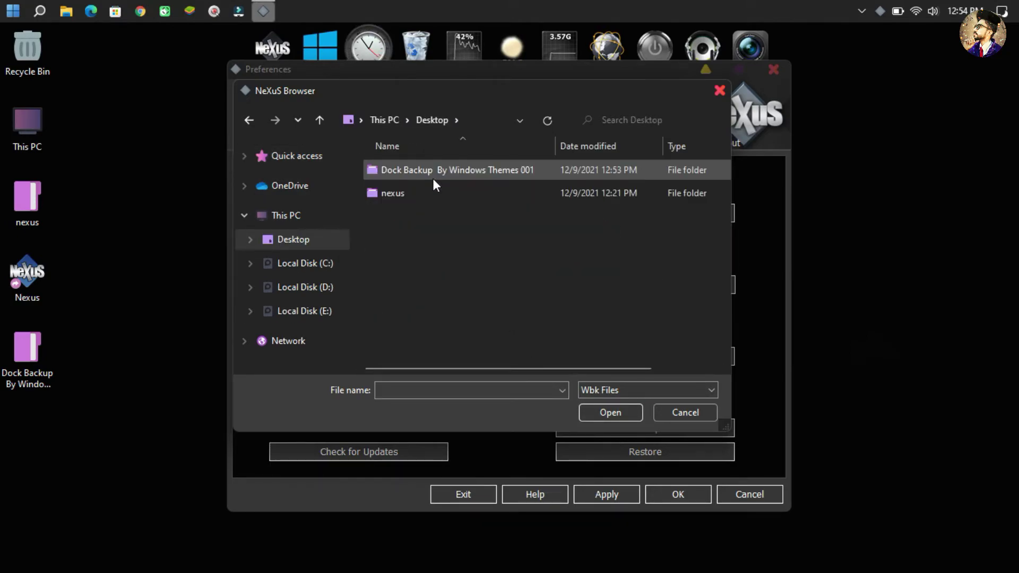
pyautogui.doubleClick(433, 179)
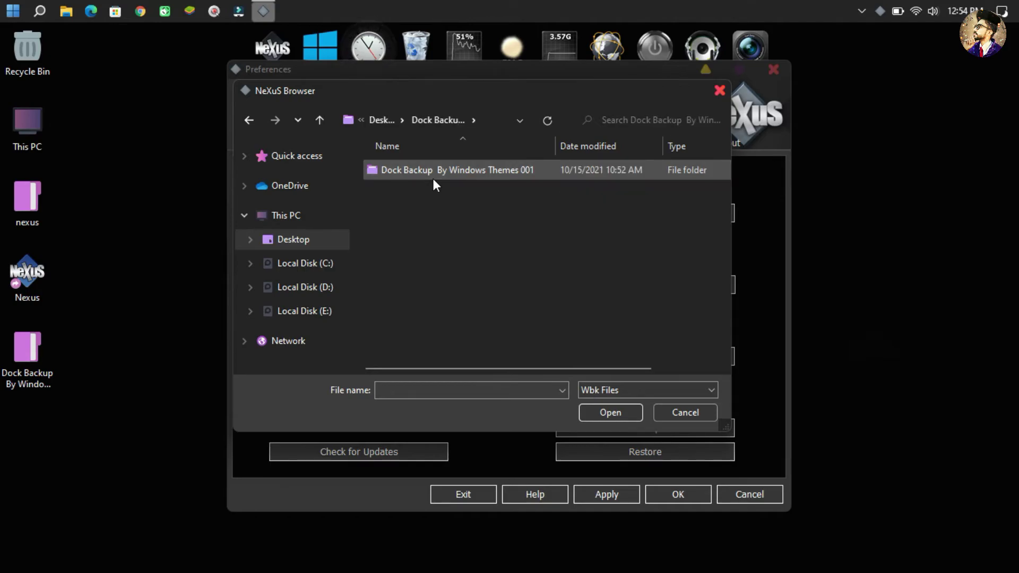
pyautogui.doubleClick(434, 181)
pyautogui.doubleClick(434, 179)
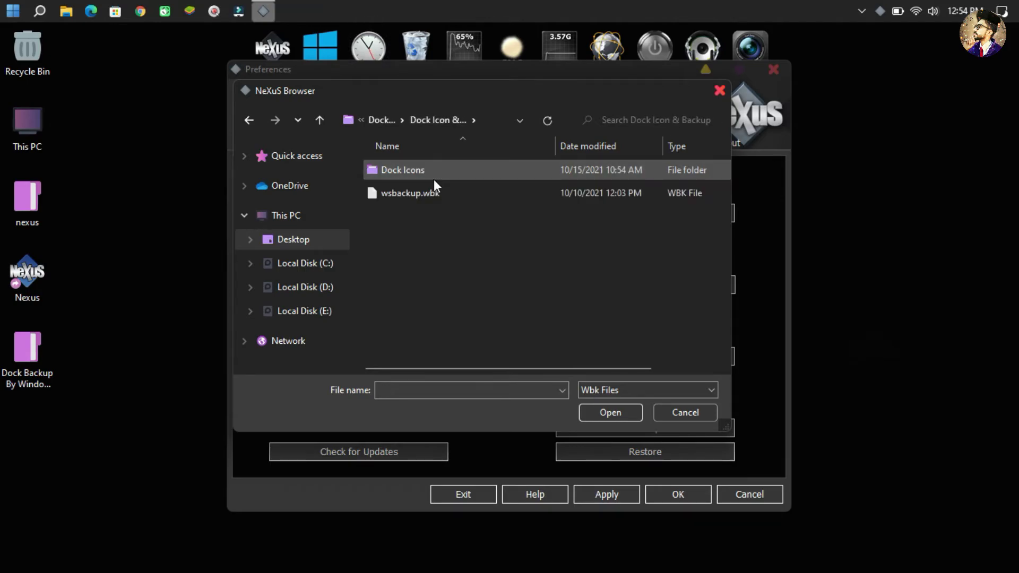
pyautogui.click(438, 192)
pyautogui.click(605, 409)
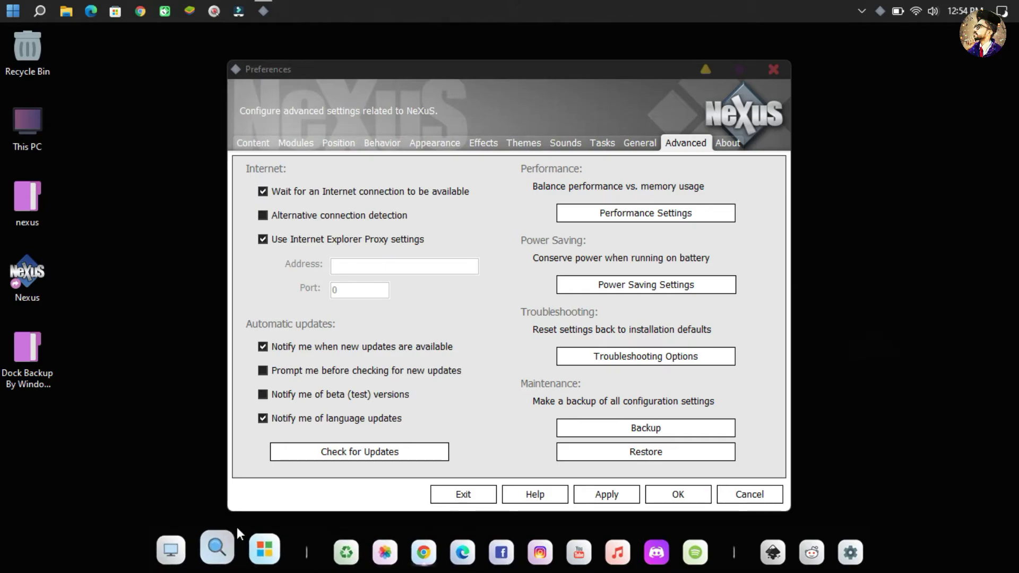
# - Apply the Leopard theme to the Nexus dock
pyautogui.click(512, 140)
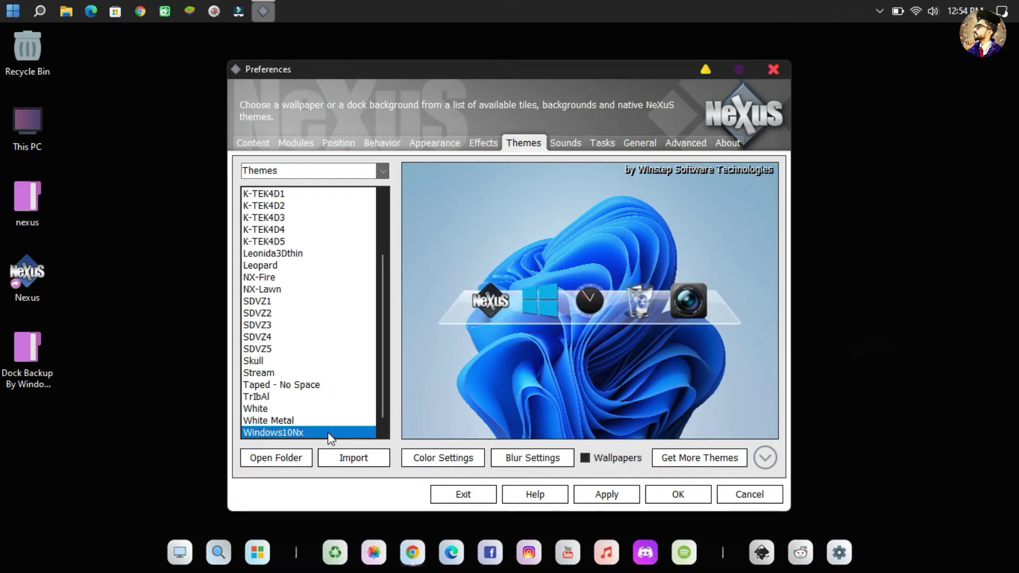
pyautogui.click(305, 249)
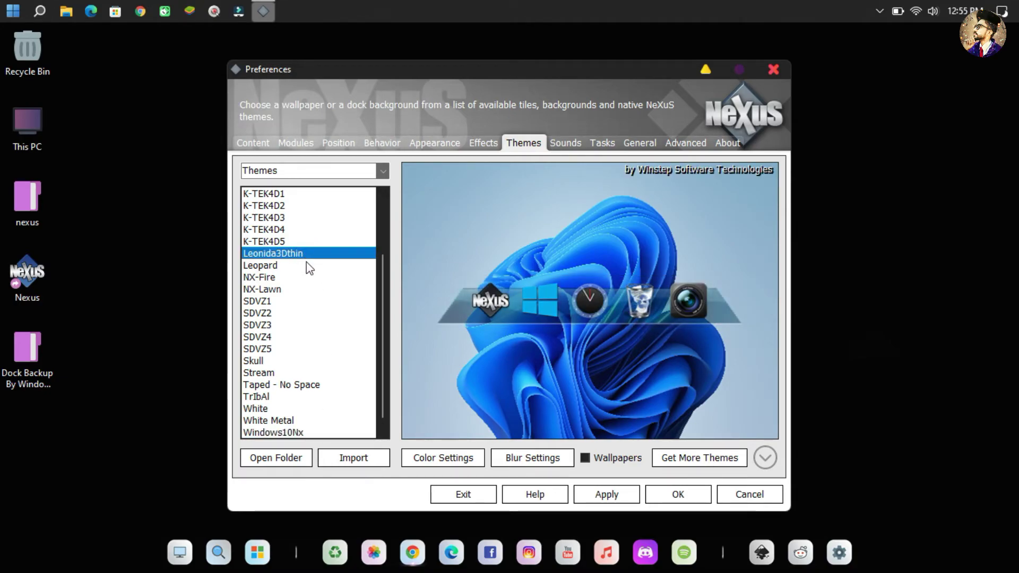
pyautogui.click(308, 266)
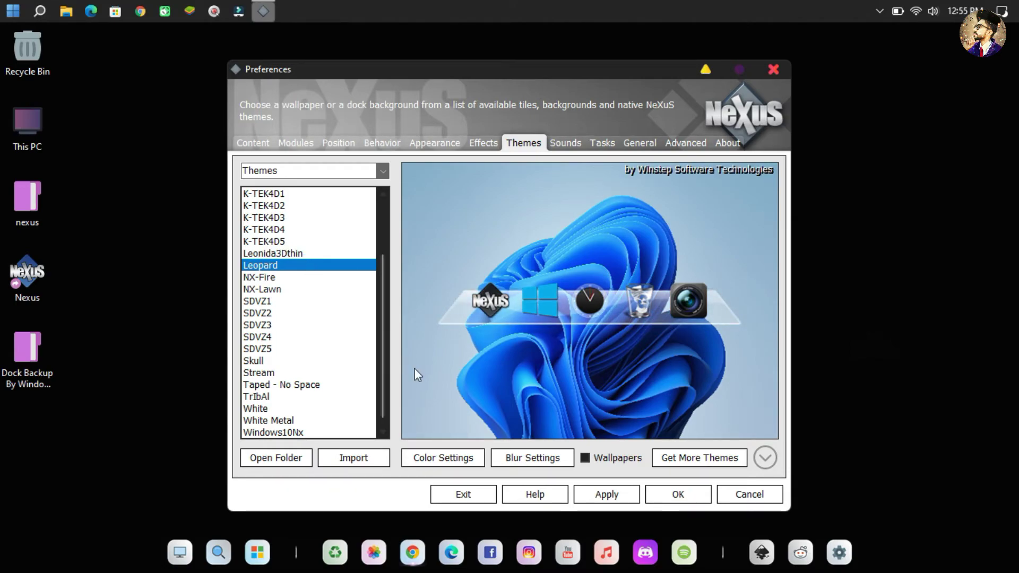
pyautogui.click(616, 498)
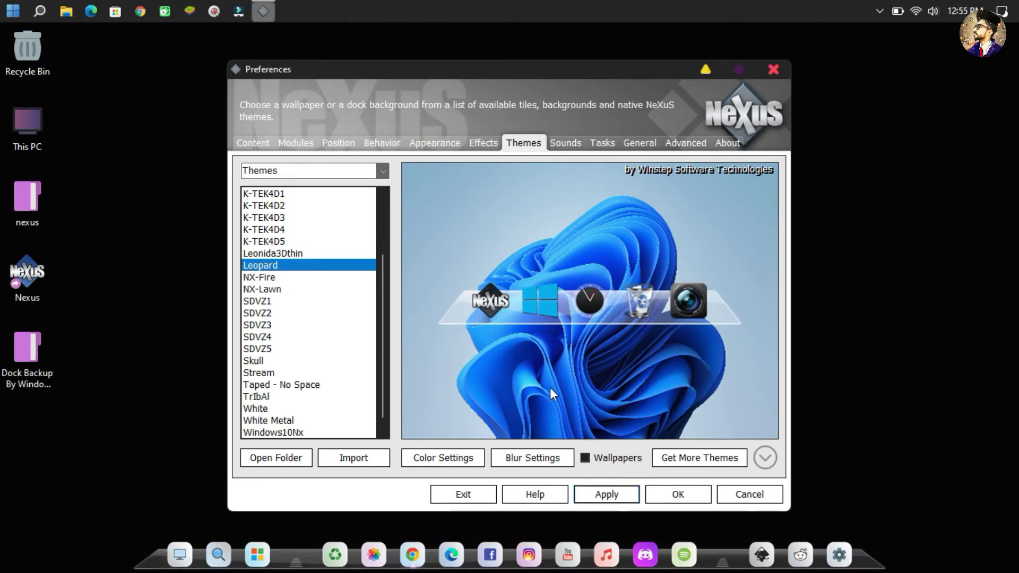
# - Set the Nexus dock's offset from the screen edge to 21 pixels and check it against a maximized This PC window
pyautogui.click(344, 143)
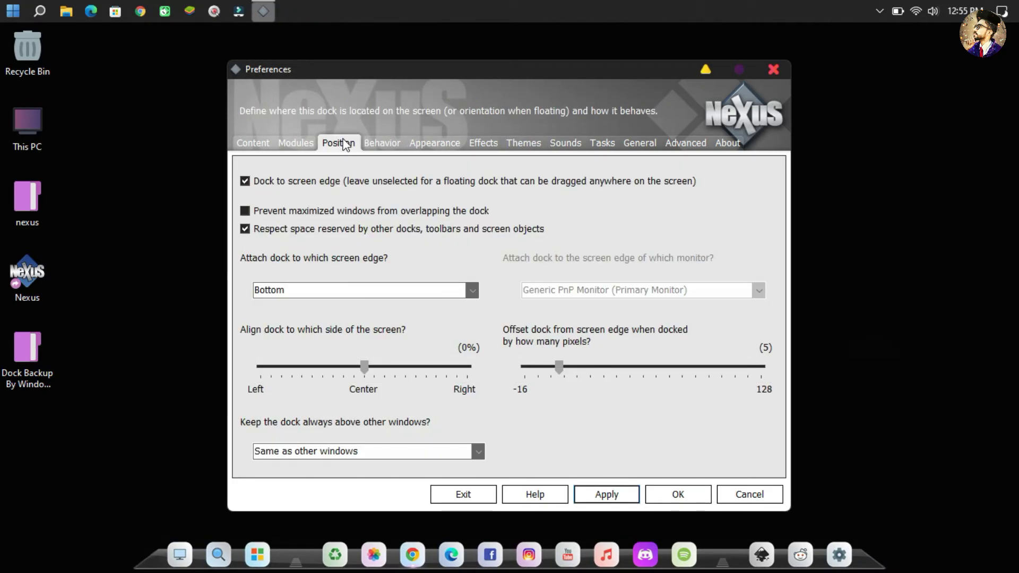
pyautogui.click(574, 366)
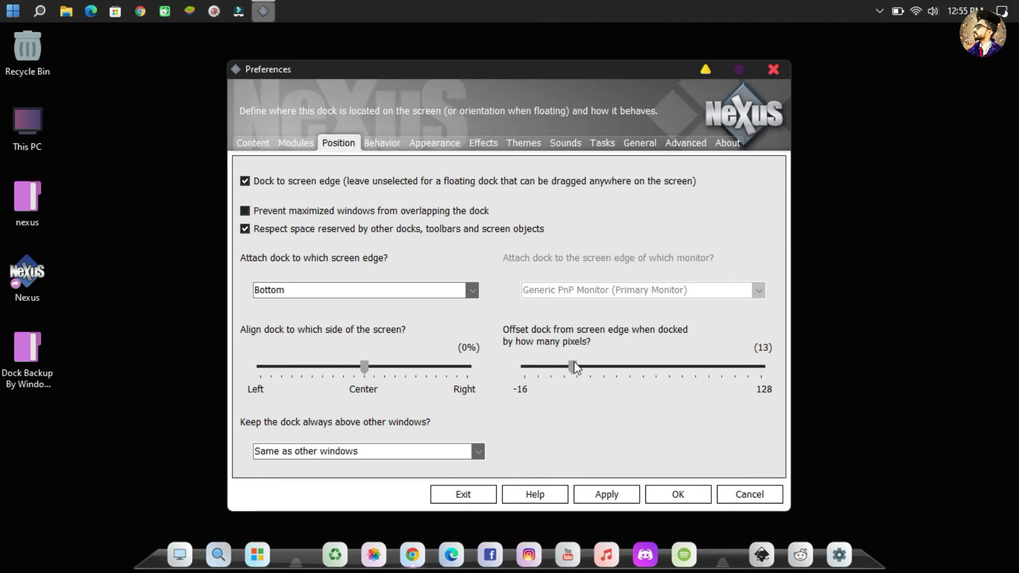
pyautogui.click(600, 495)
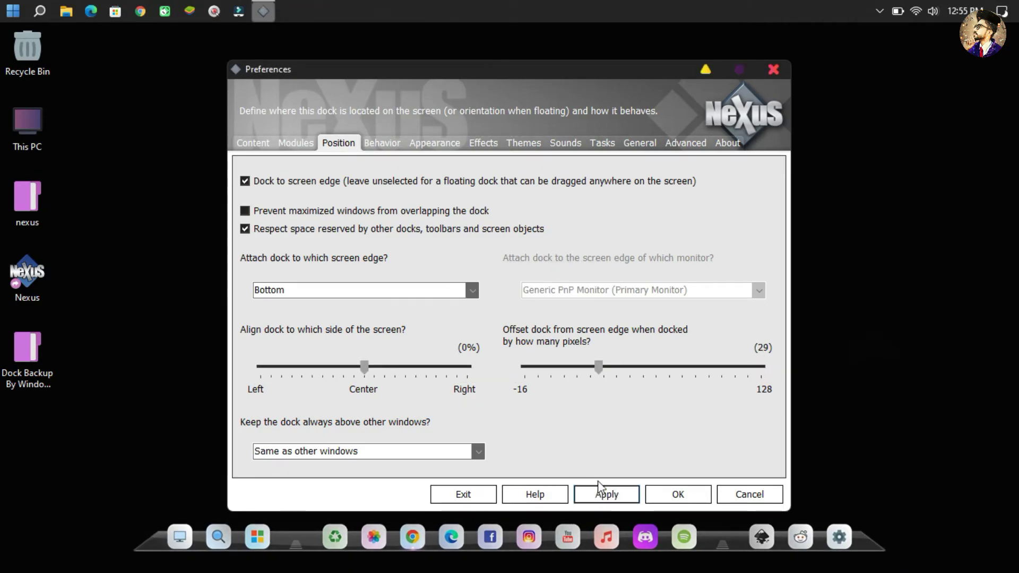
pyautogui.click(584, 366)
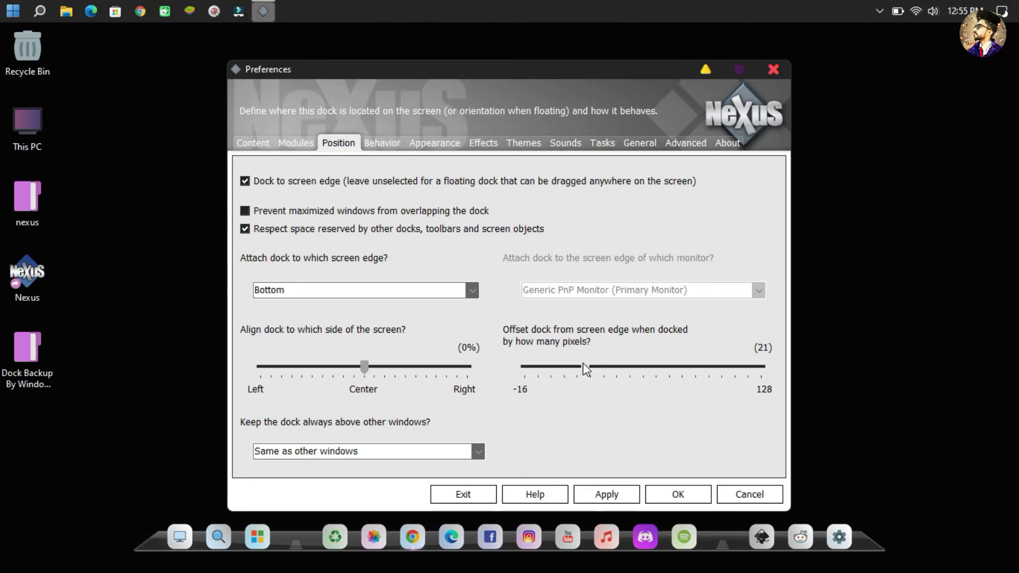
pyautogui.click(623, 495)
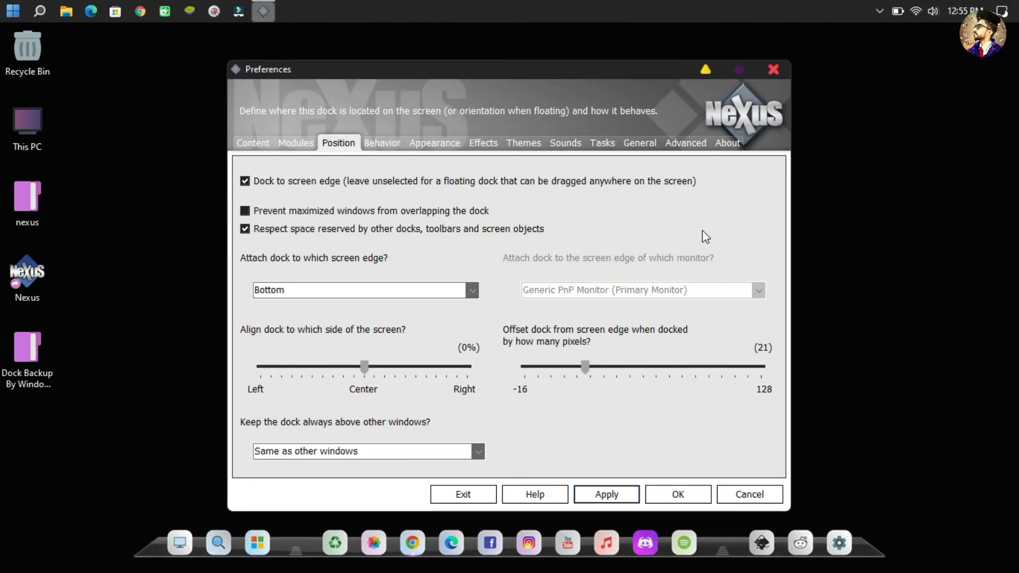
pyautogui.click(773, 69)
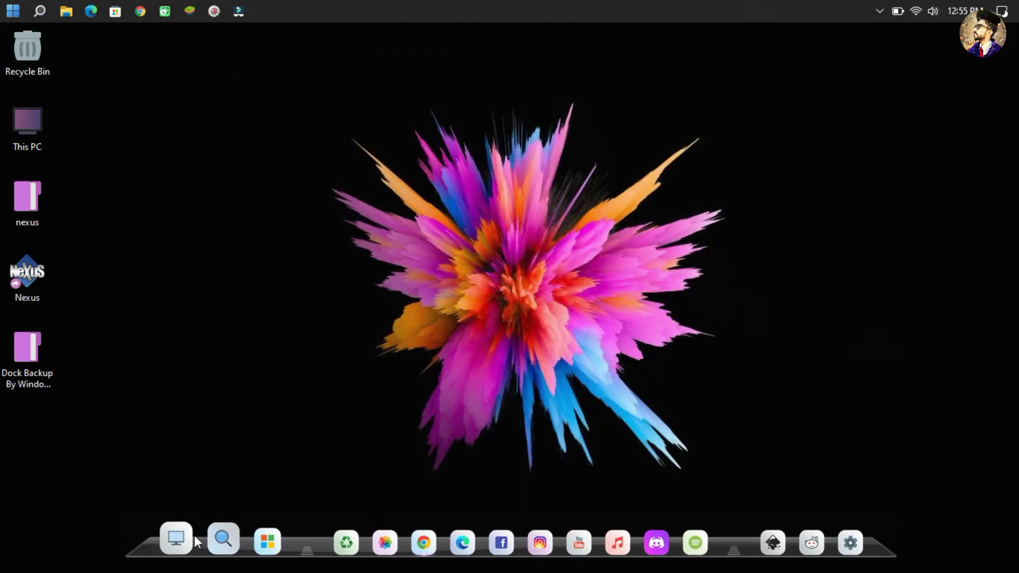
pyautogui.click(186, 536)
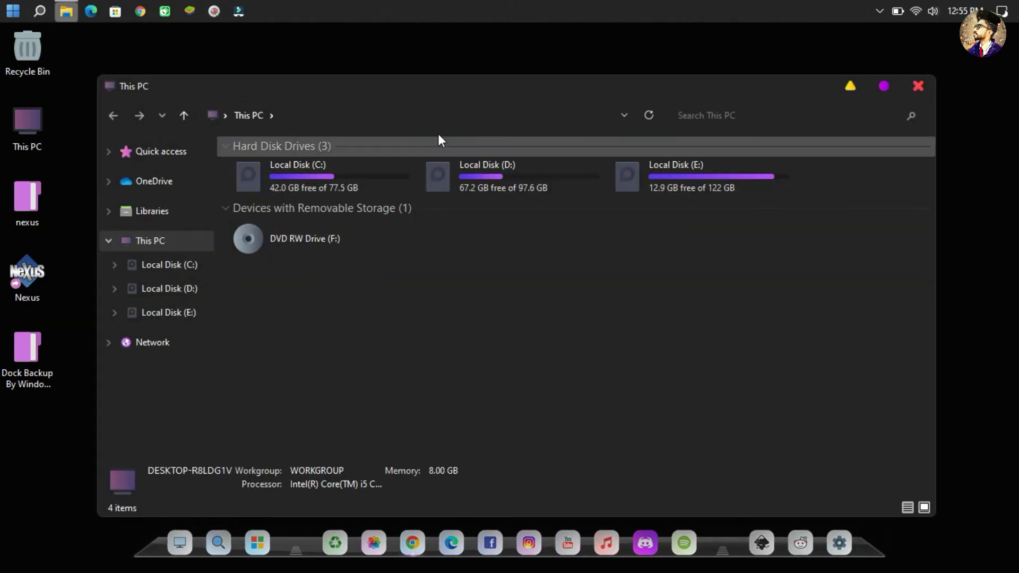
pyautogui.doubleClick(468, 88)
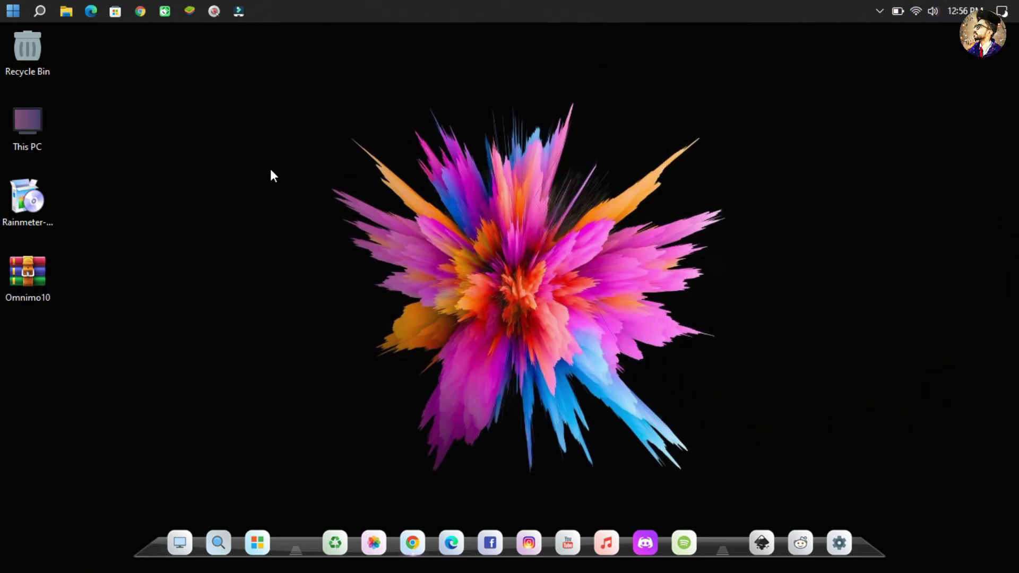
# - Install Rainmeter 4.5.3 as administrator in English, keeping the 64-bit version, launch on startup and the C:\Program Files\Rainmeter destination
pyautogui.rightClick(45, 203)
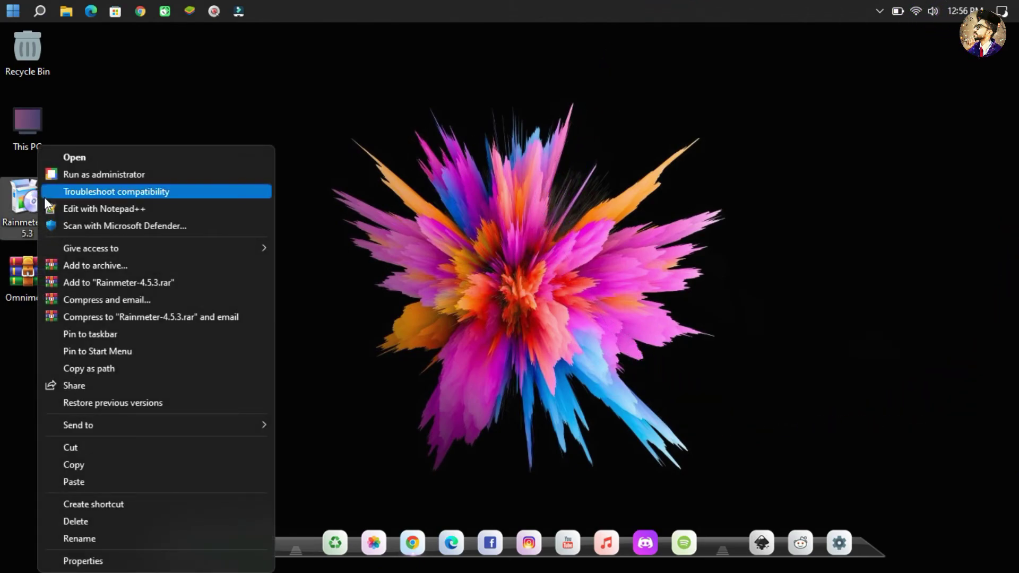
pyautogui.click(71, 175)
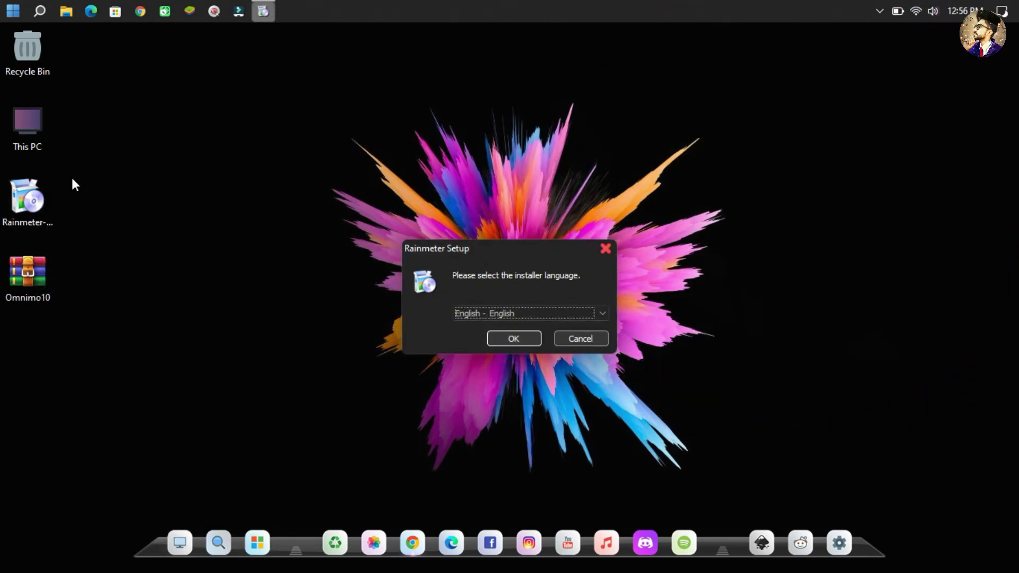
pyautogui.click(509, 339)
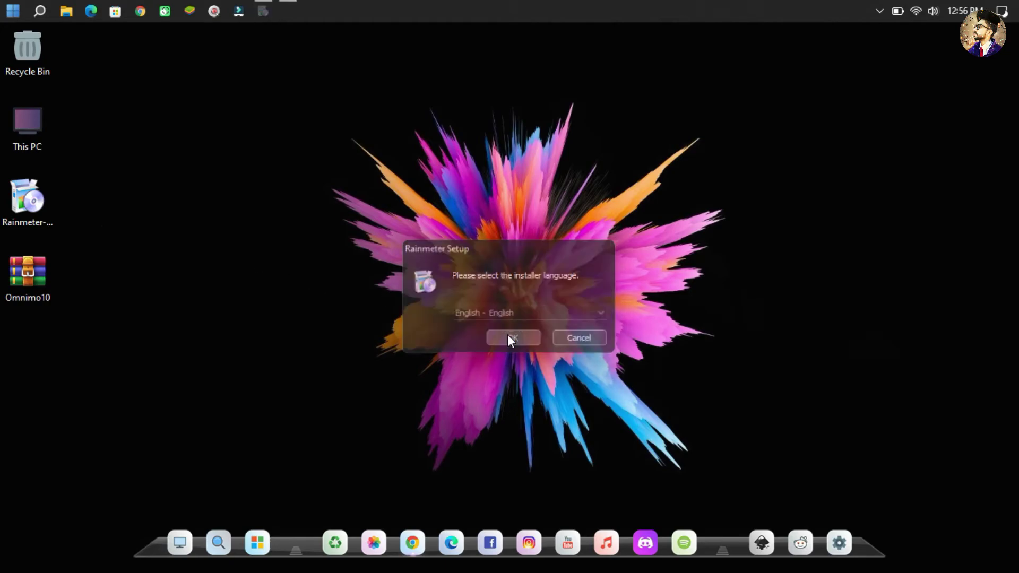
pyautogui.click(580, 425)
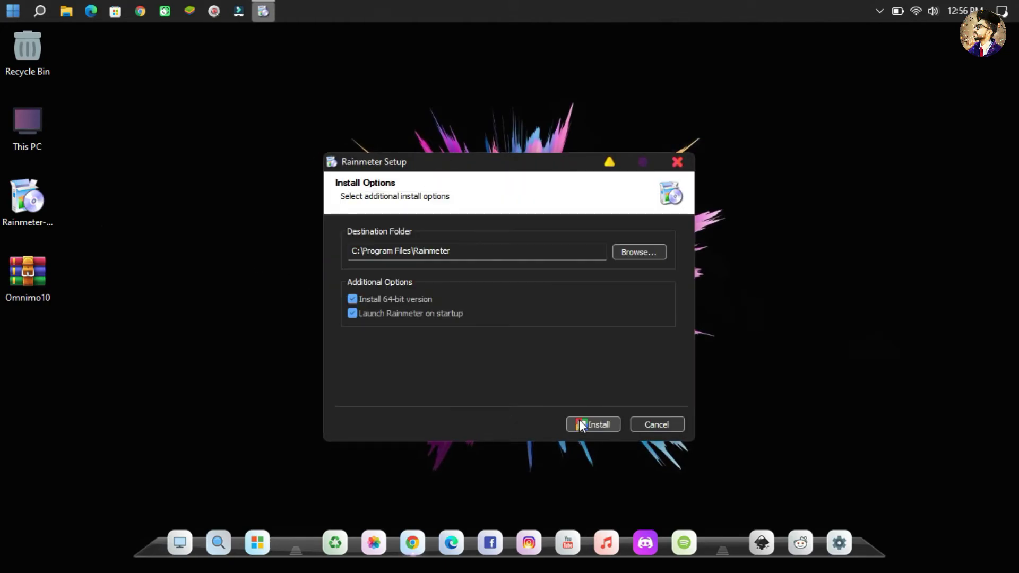
pyautogui.click(580, 425)
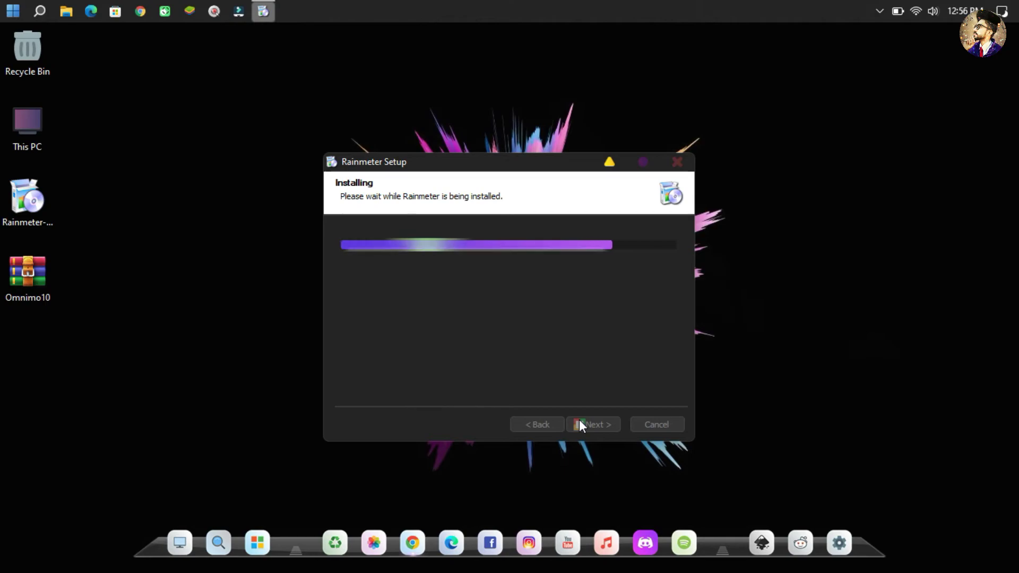
pyautogui.click(581, 424)
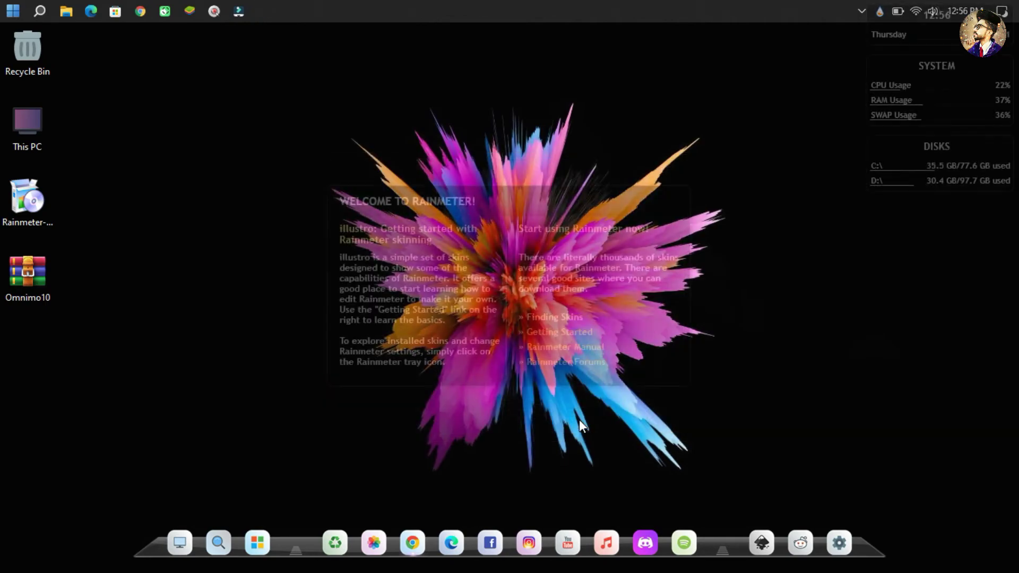
# - Unload Rainmeter's default illustro skins: Welcome, Disk, System and the clock with the date
pyautogui.rightClick(572, 348)
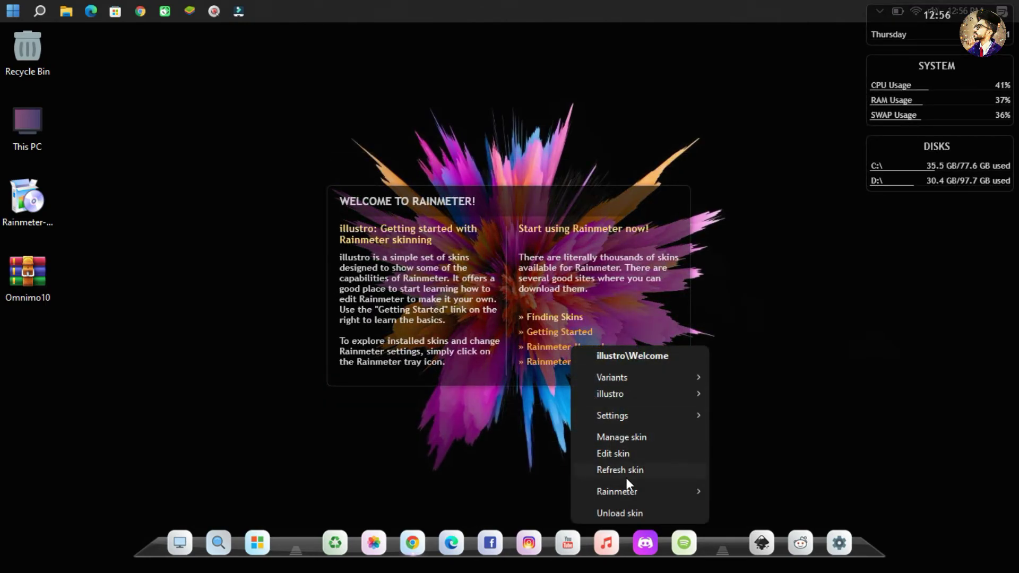
pyautogui.click(642, 511)
pyautogui.rightClick(886, 173)
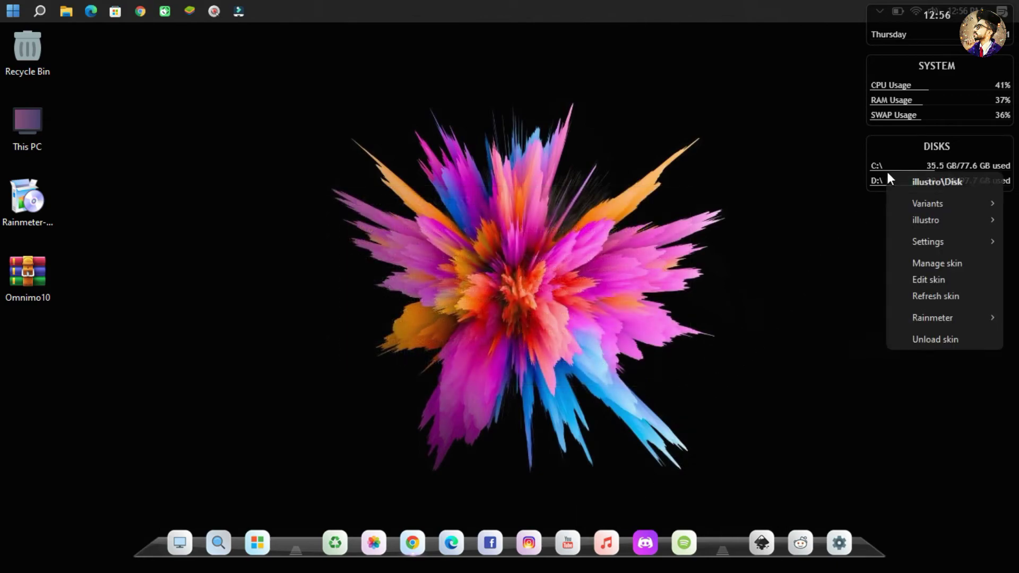
pyautogui.click(927, 342)
pyautogui.rightClick(926, 105)
pyautogui.click(967, 266)
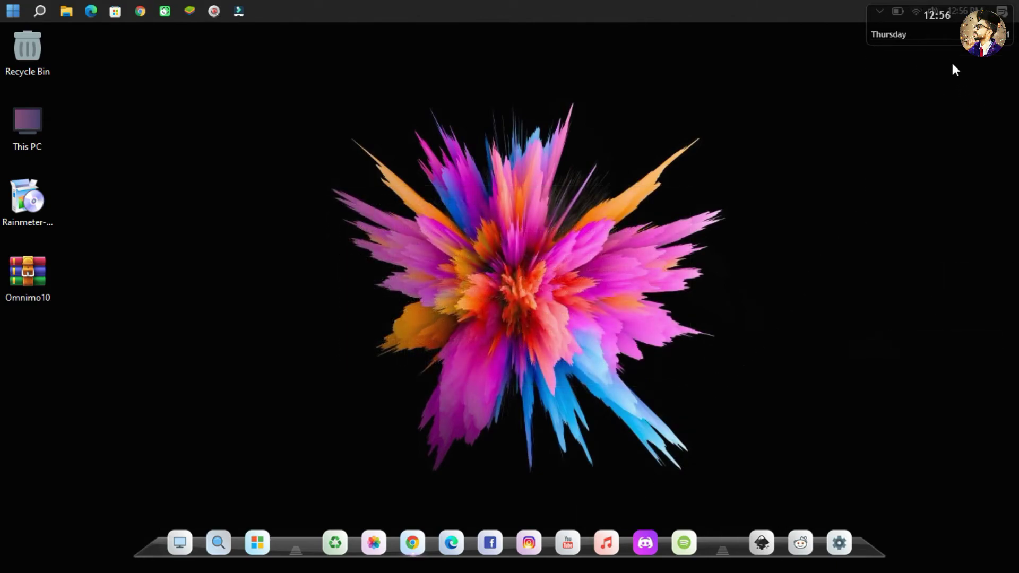
pyautogui.rightClick(950, 35)
pyautogui.click(973, 201)
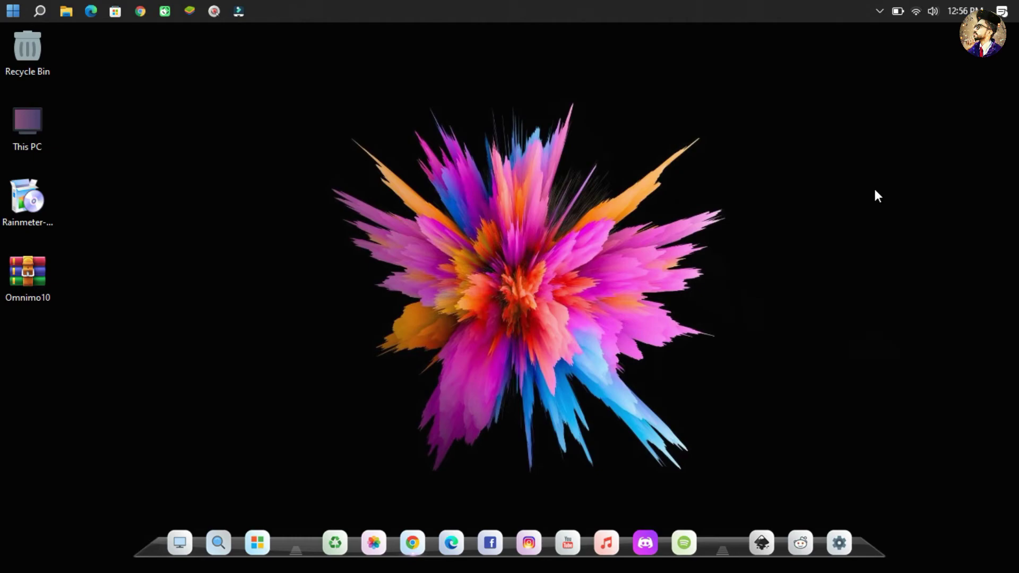
# - Extract the Omnimo10 archive into an Omnimo10 folder on the desktop
pyautogui.rightClick(38, 267)
pyautogui.click(82, 236)
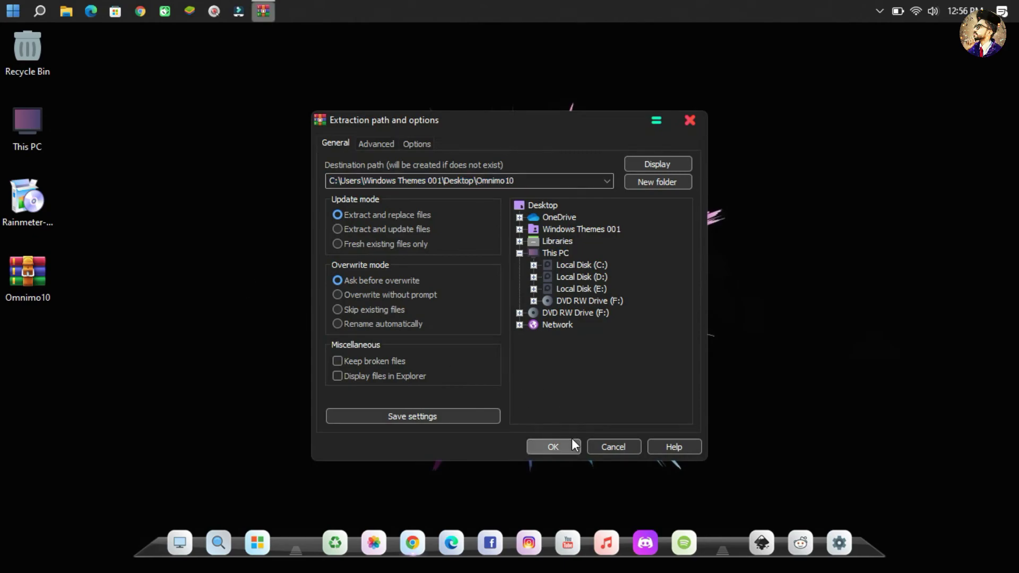
pyautogui.click(571, 444)
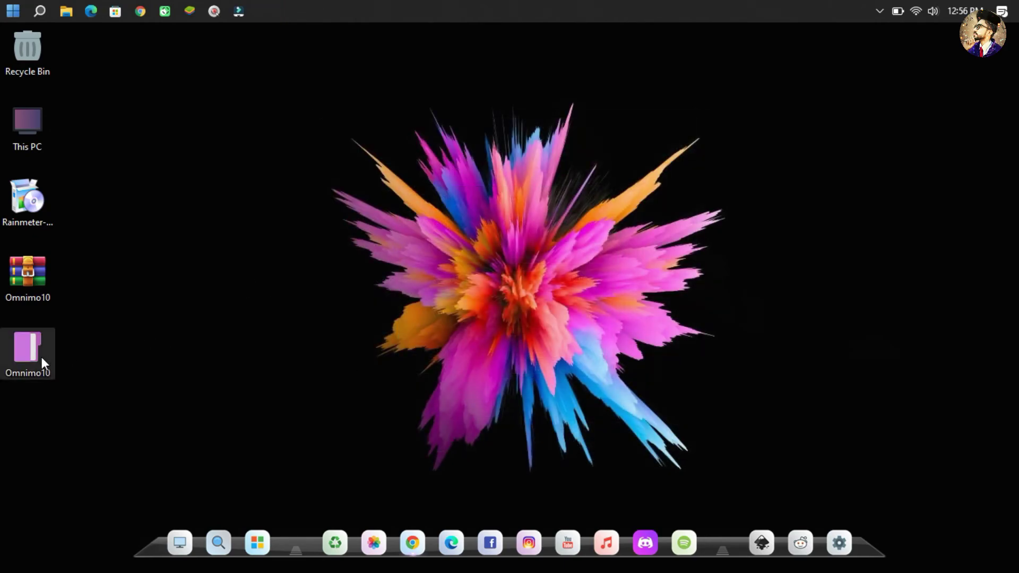
# - Install the Omnimo Rainmeter skin package from the extracted Omnimo10 folder with its included layout applied
pyautogui.doubleClick(34, 356)
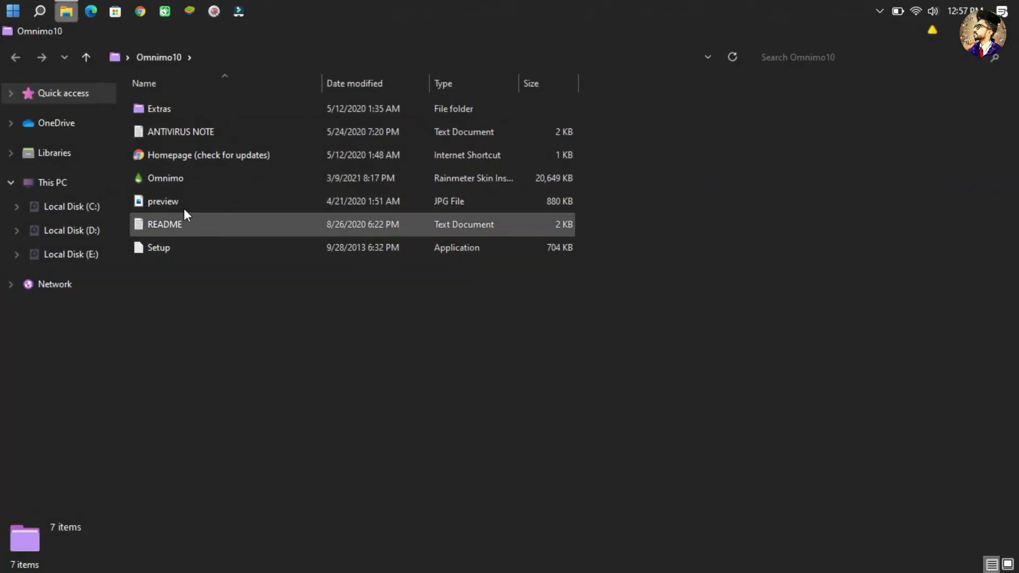
pyautogui.rightClick(186, 177)
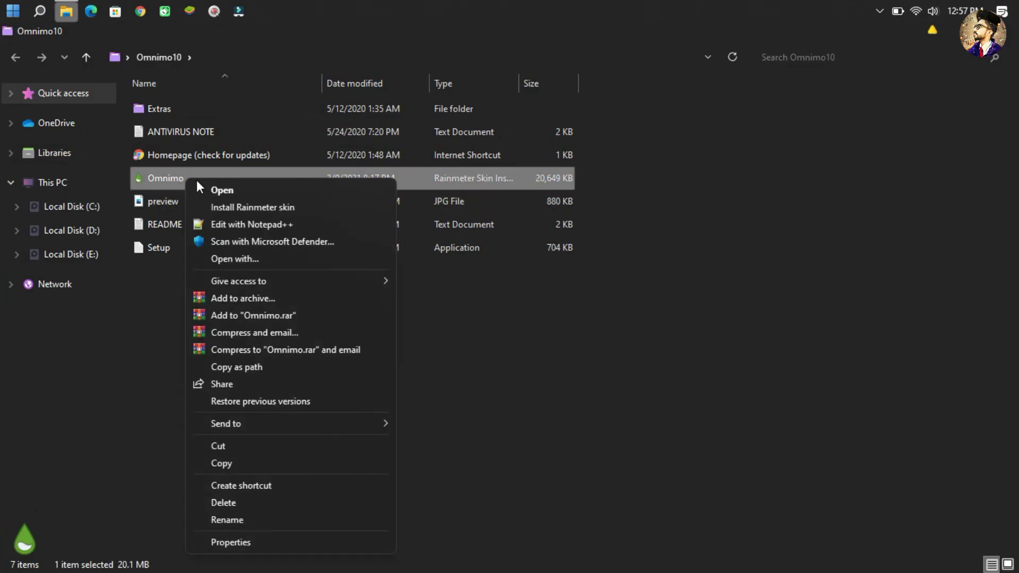
pyautogui.click(239, 208)
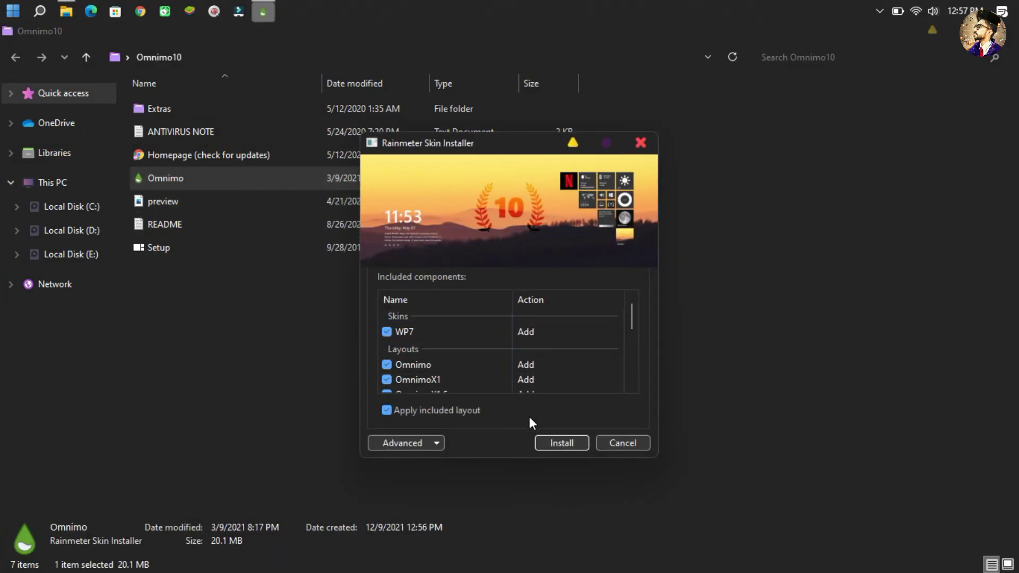
pyautogui.click(550, 442)
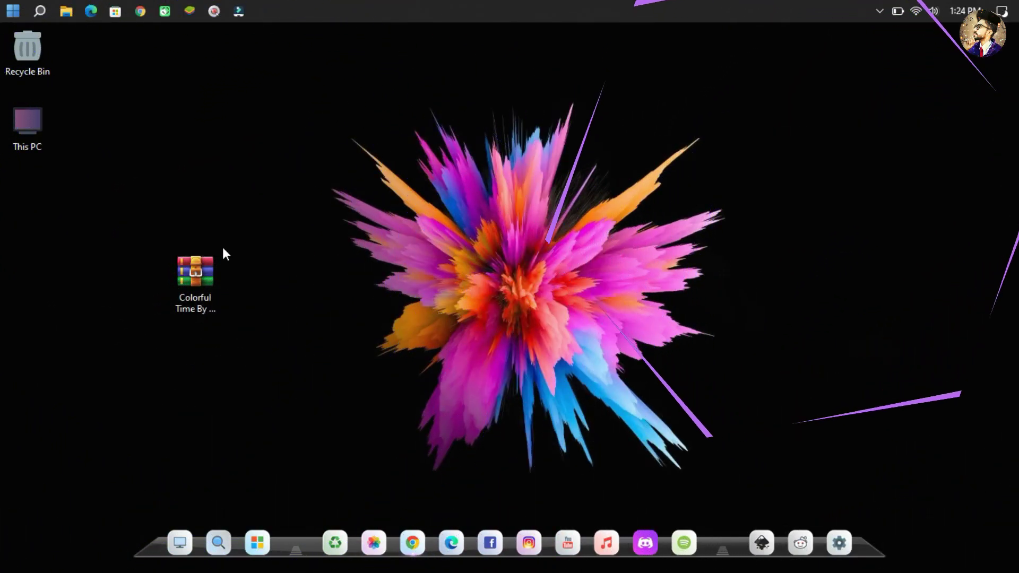
# - Extract the Colorful Time By Windows Themes 001 archive into its own folder on the desktop
pyautogui.rightClick(209, 259)
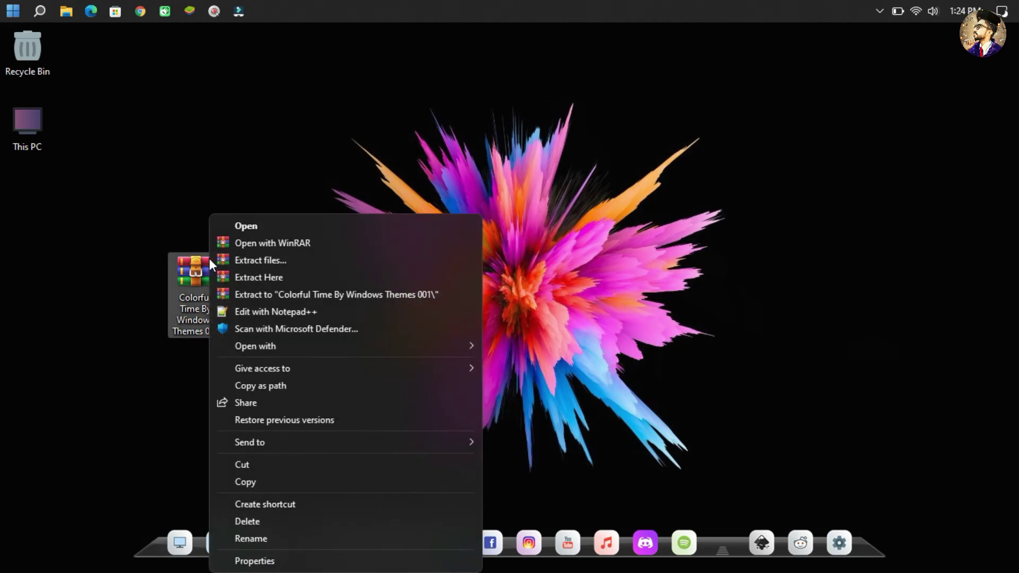
pyautogui.click(256, 261)
pyautogui.click(541, 444)
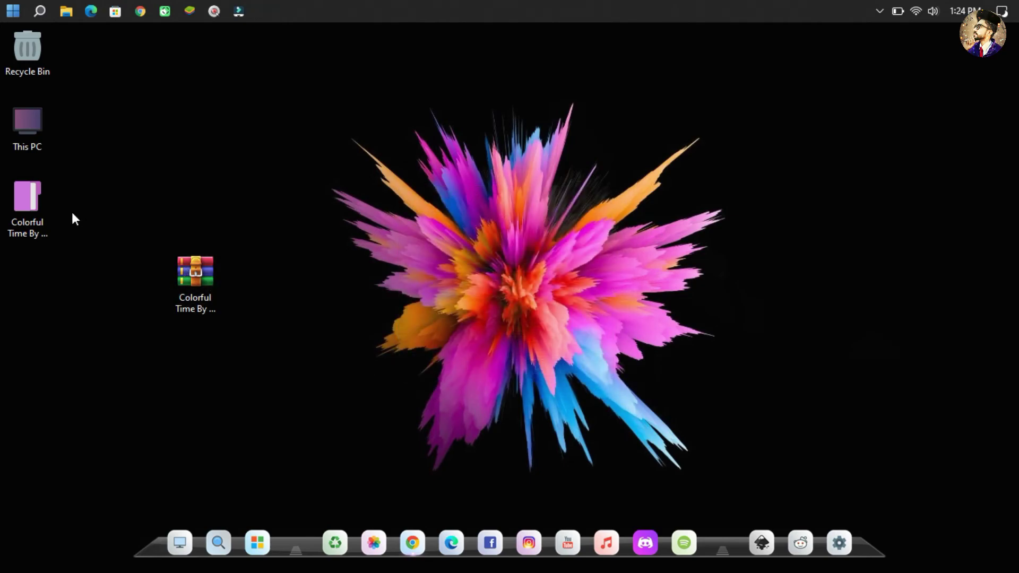
# - Copy the WP7 folder from the extracted Colorful Time By Windows Themes 001 folder to the clipboard
pyautogui.doubleClick(42, 199)
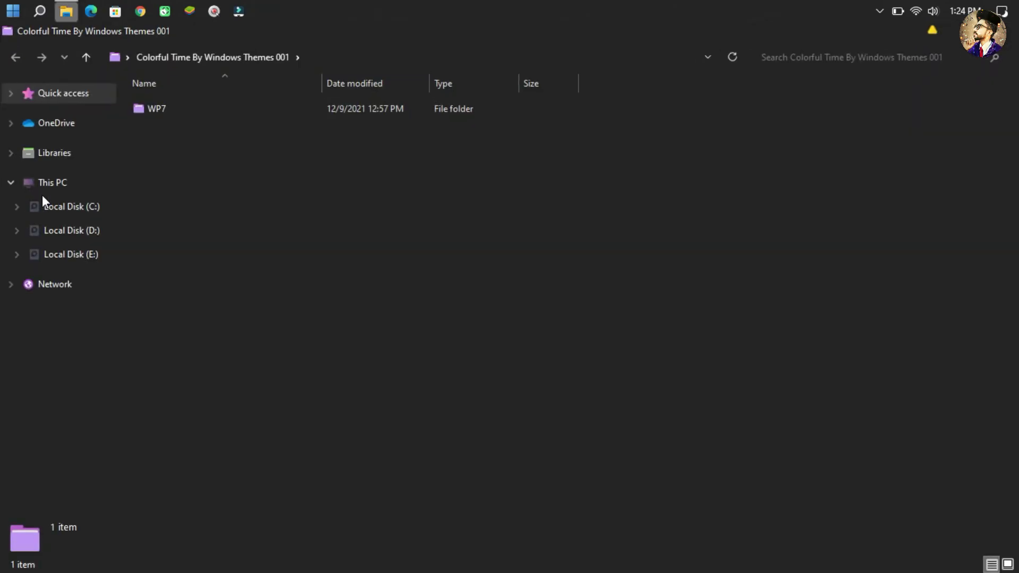
pyautogui.click(165, 107)
pyautogui.rightClick(164, 107)
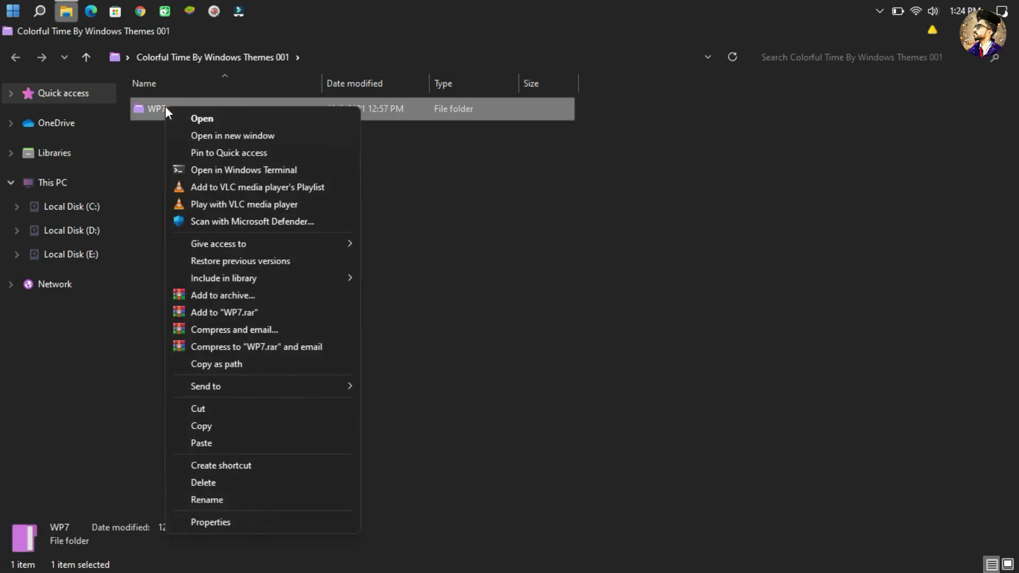
pyautogui.click(225, 425)
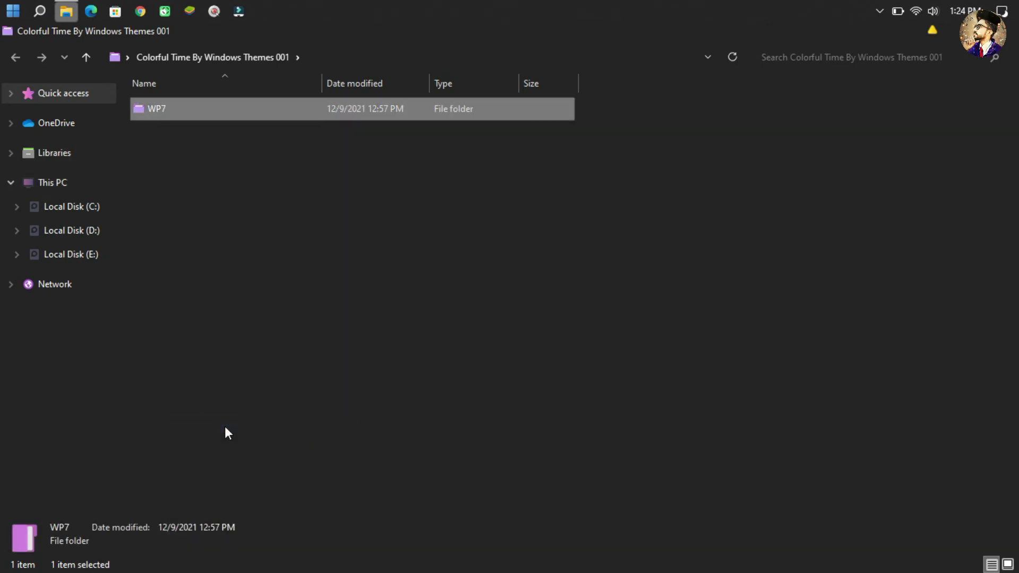
# - Paste the WP7 folder into the Documents library's Rainmeter\Skins folder, replacing the existing files, and close the window
pyautogui.click(91, 152)
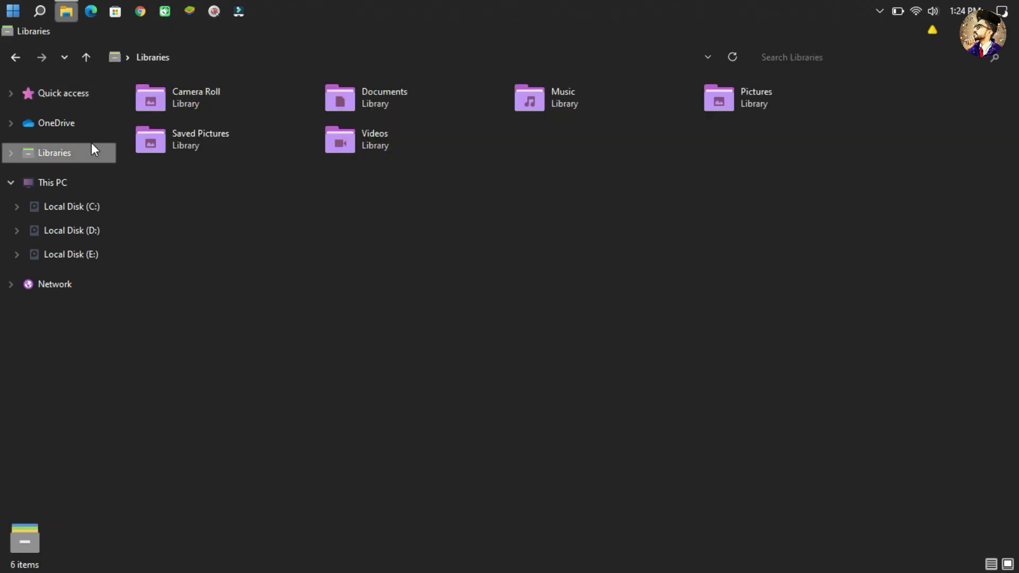
pyautogui.doubleClick(356, 100)
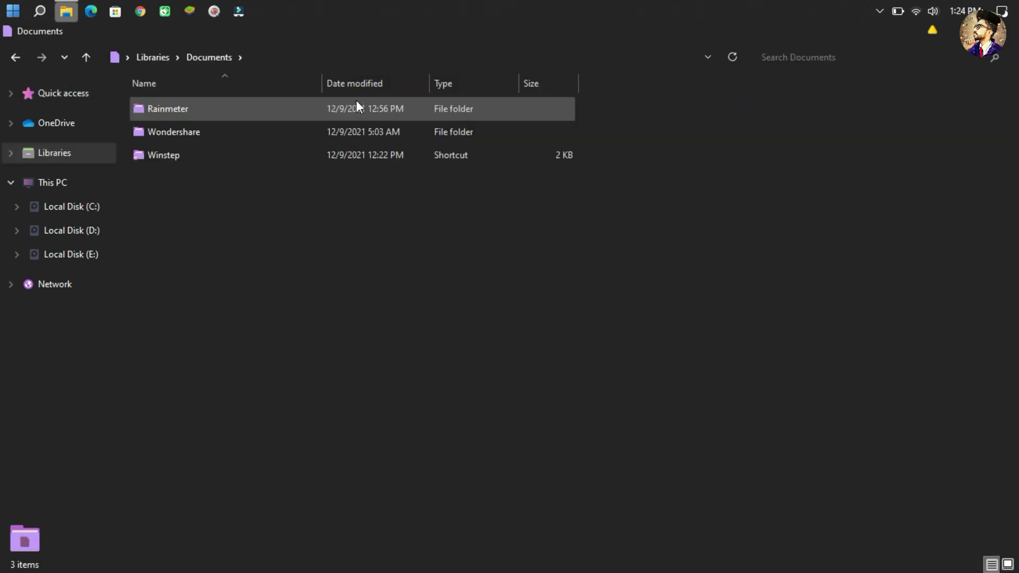
pyautogui.click(348, 113)
pyautogui.doubleClick(347, 113)
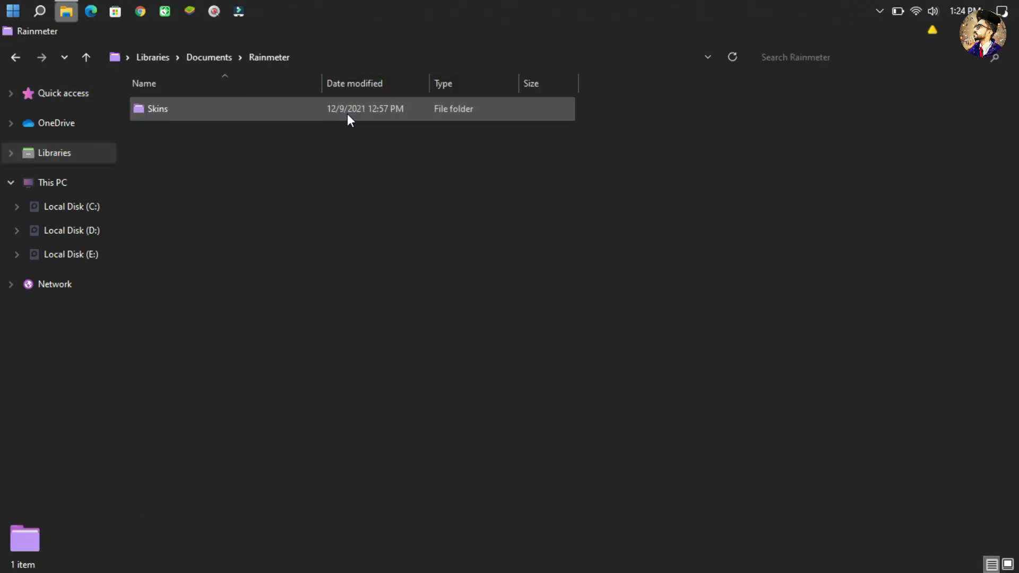
pyautogui.doubleClick(348, 114)
pyautogui.rightClick(677, 148)
pyautogui.click(709, 249)
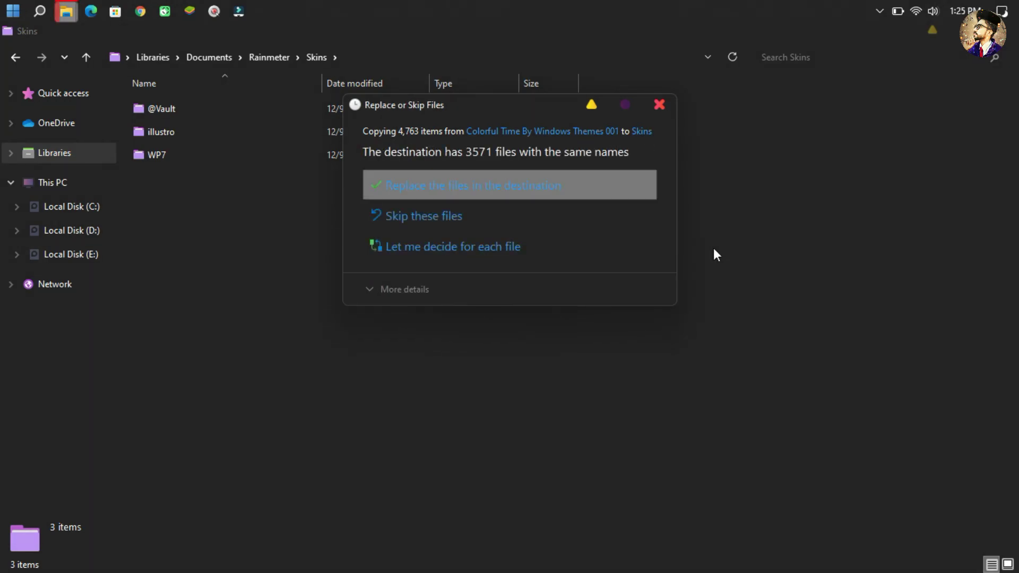
pyautogui.click(630, 188)
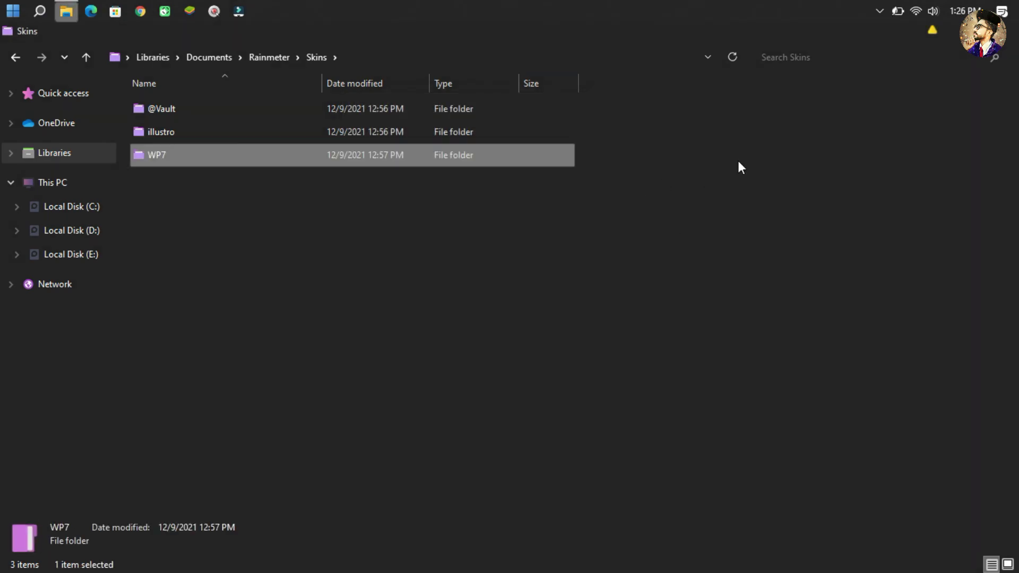
pyautogui.click(1012, 26)
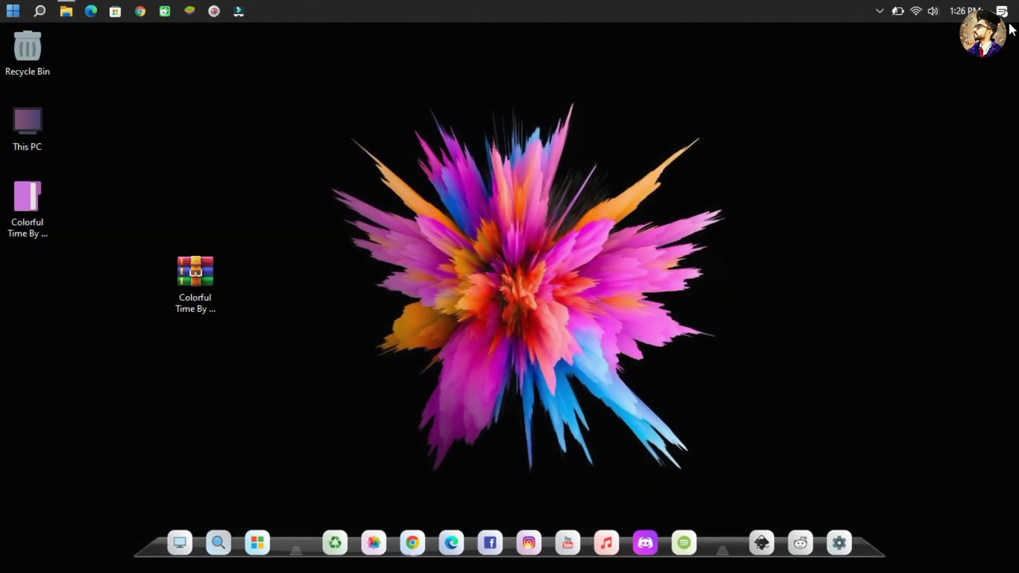
# - Hide all desktop icons from the desktop's view options
pyautogui.rightClick(805, 57)
pyautogui.moveTo(844, 65)
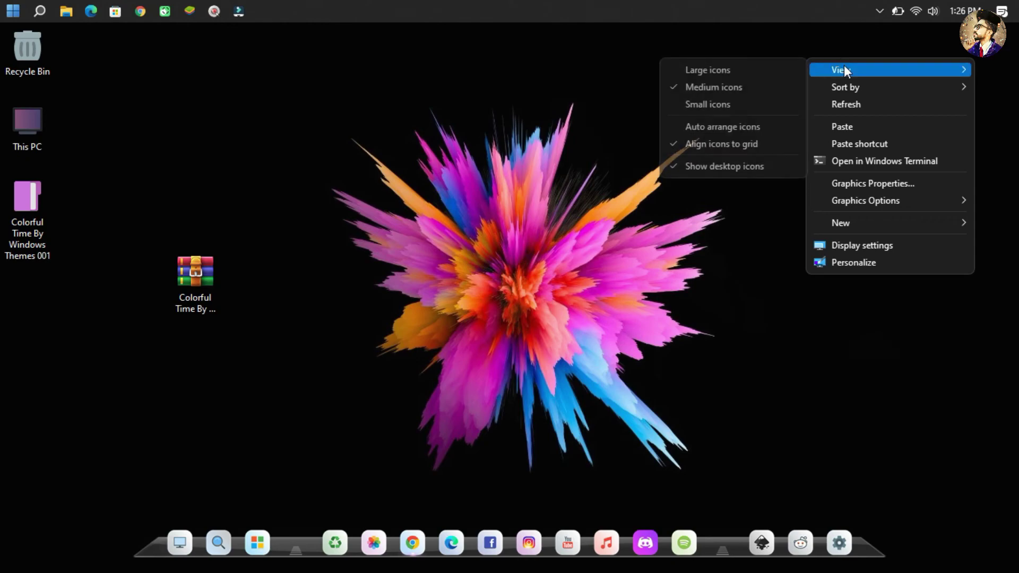
pyautogui.click(771, 168)
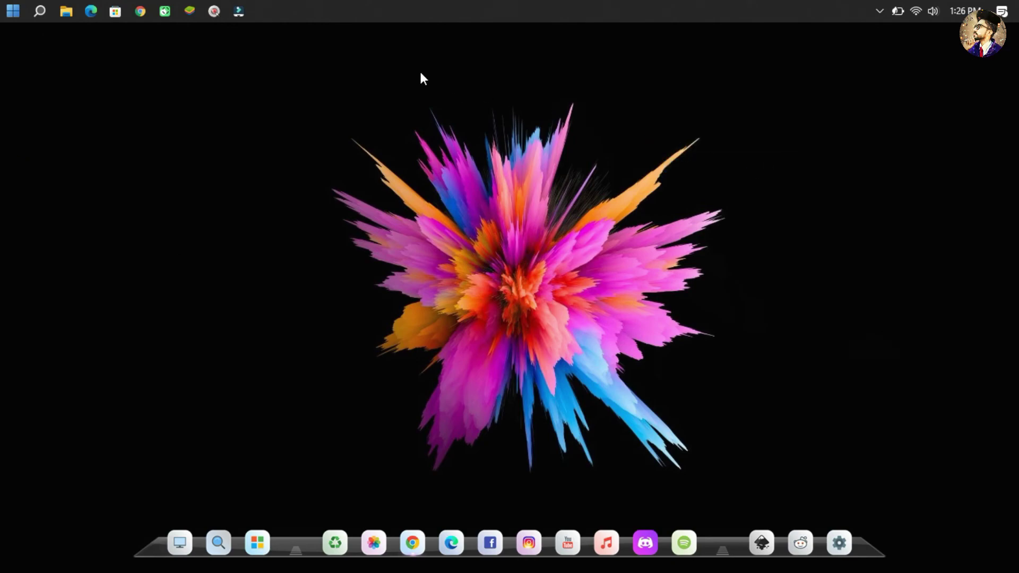
# - Launch Rainmeter and load the saved Omnimo layout whose thumbnail shows the colorful burst wallpaper with the clock
pyautogui.click(52, 11)
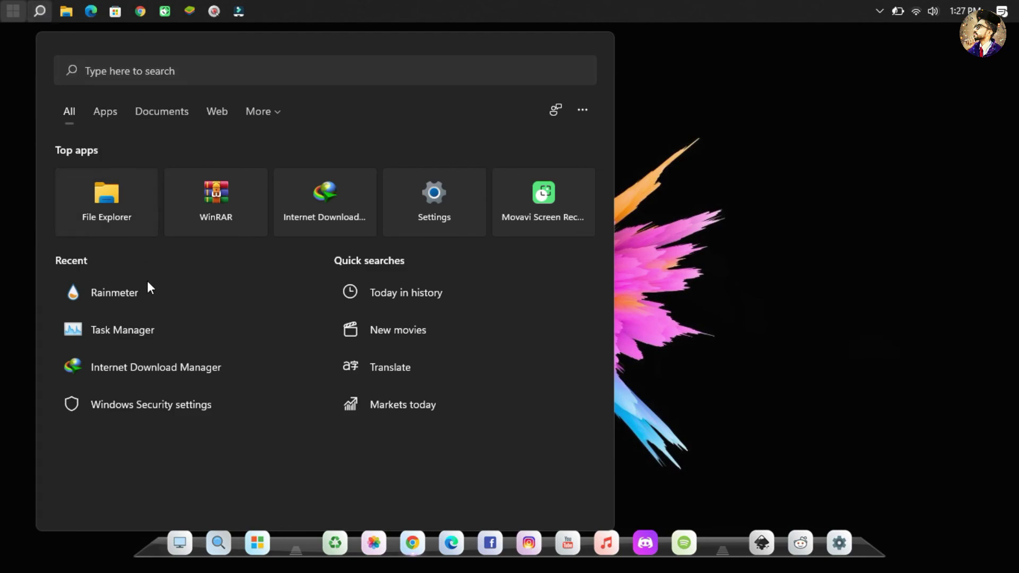
pyautogui.click(151, 301)
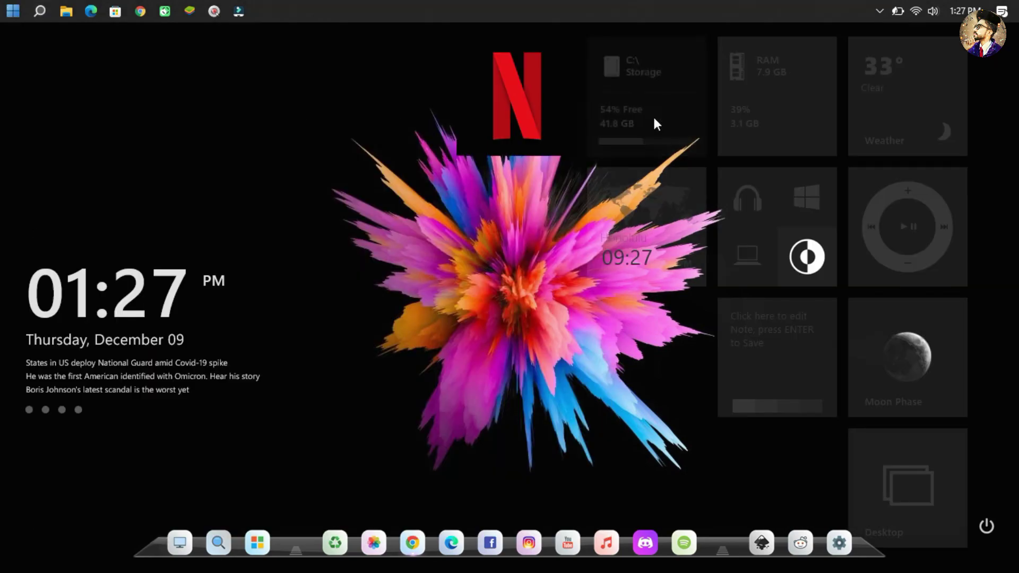
pyautogui.rightClick(958, 41)
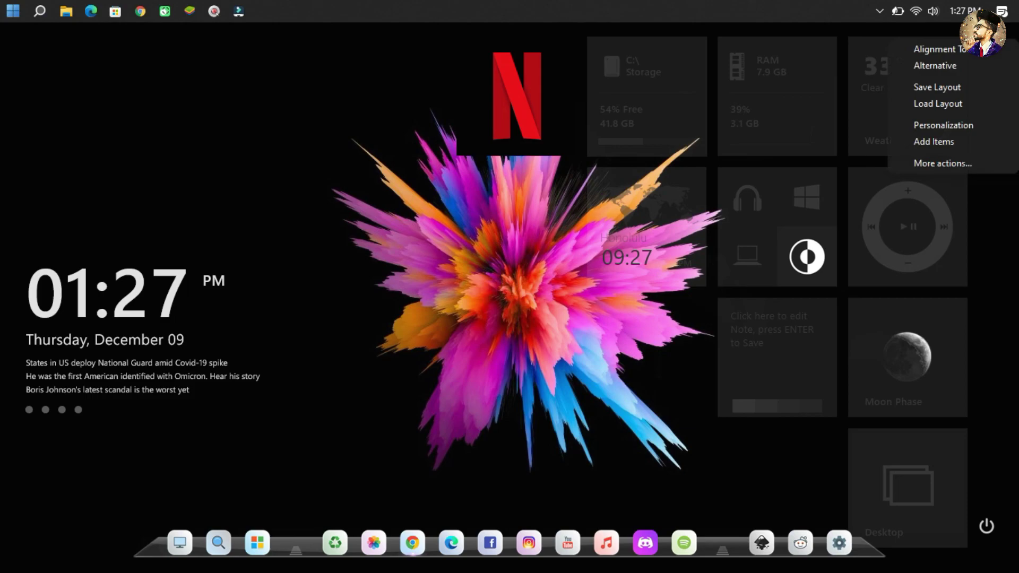
pyautogui.click(967, 110)
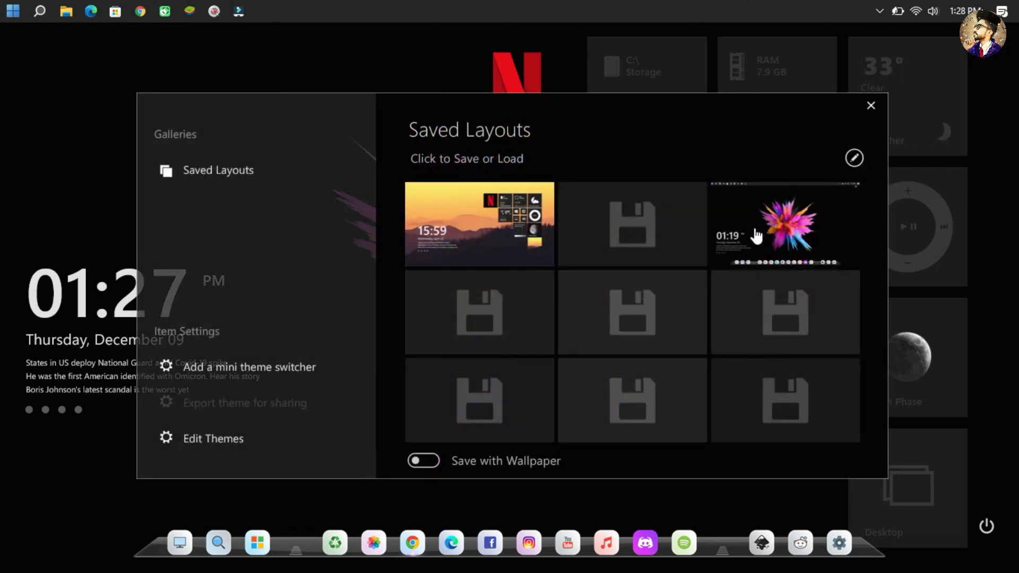
pyautogui.click(754, 231)
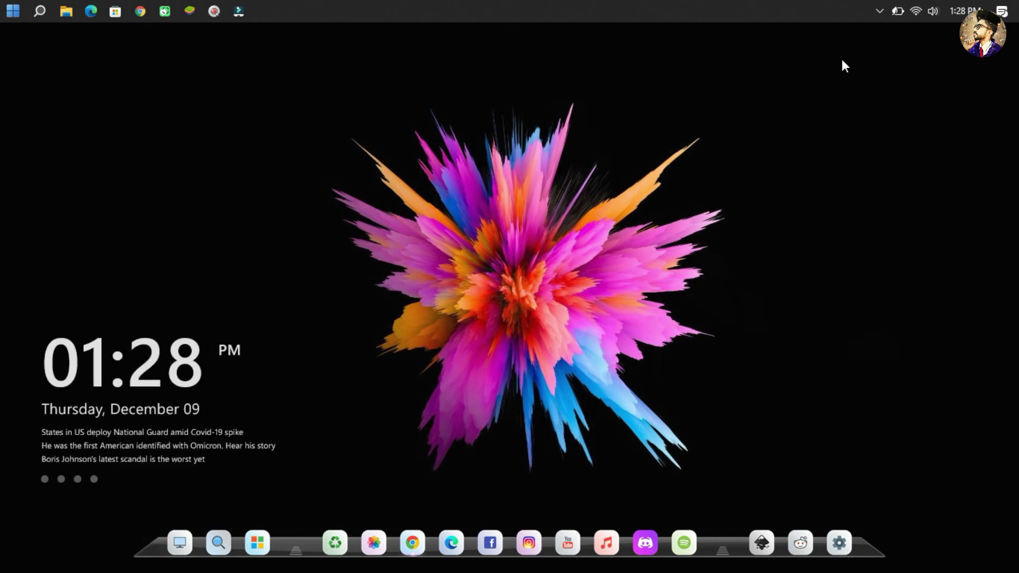
# - Disable dragging for the Rainmeter skins
pyautogui.click(877, 10)
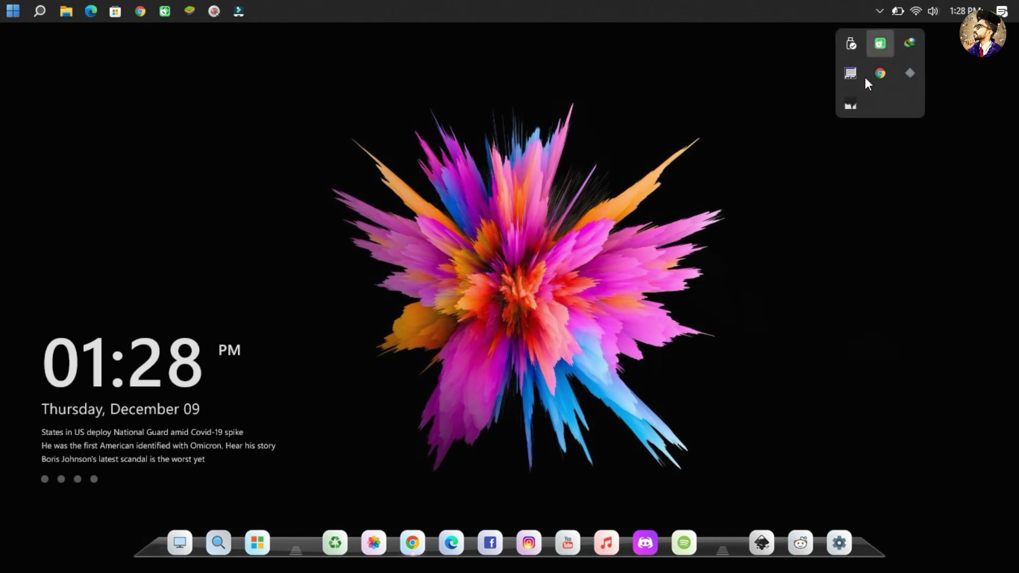
pyautogui.rightClick(860, 102)
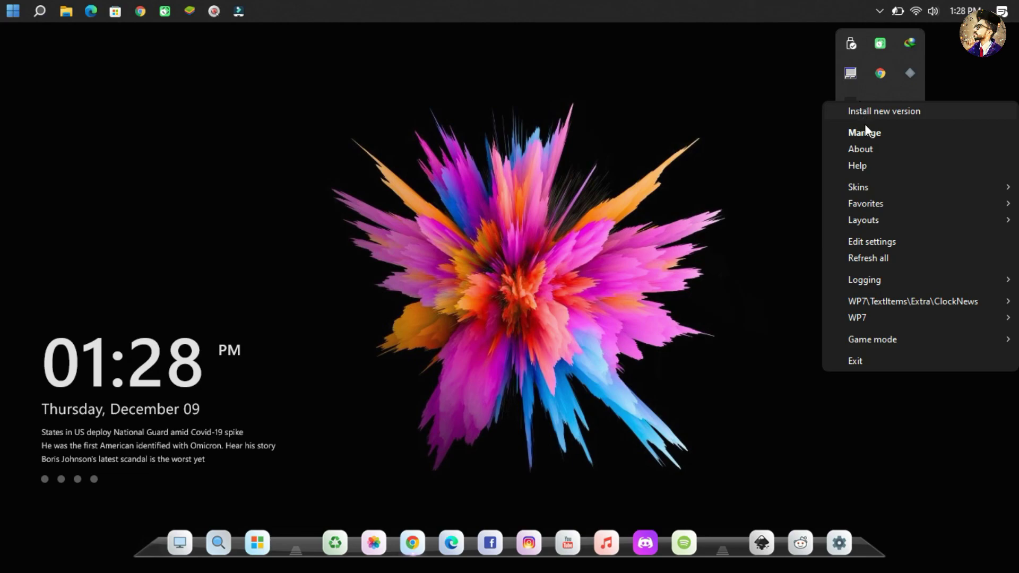
pyautogui.moveTo(874, 188)
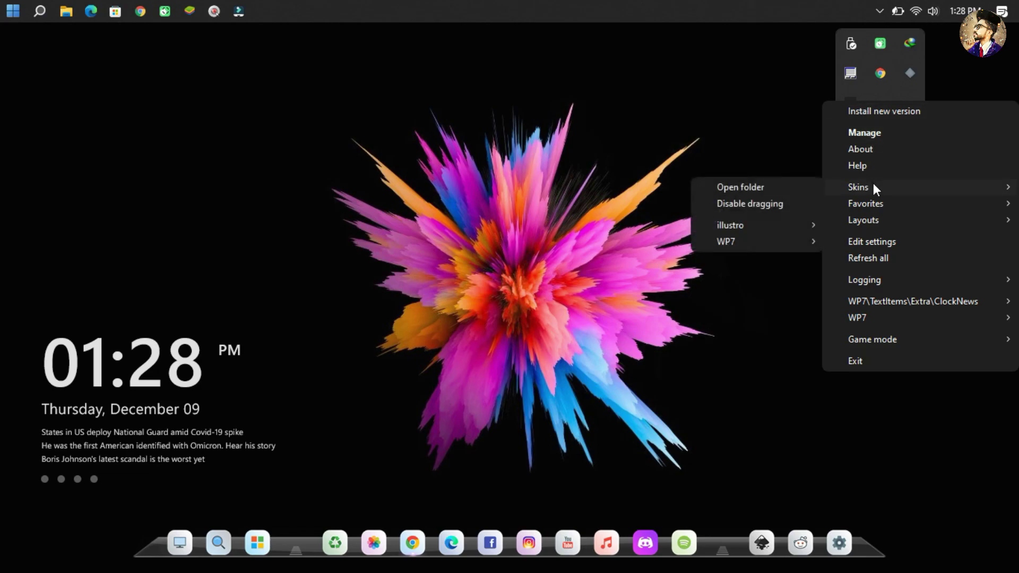
pyautogui.click(786, 205)
# - Unload the WP7 Omnimo panel skin from the desktop's upper-right corner, keeping the clock and news skin
pyautogui.rightClick(982, 29)
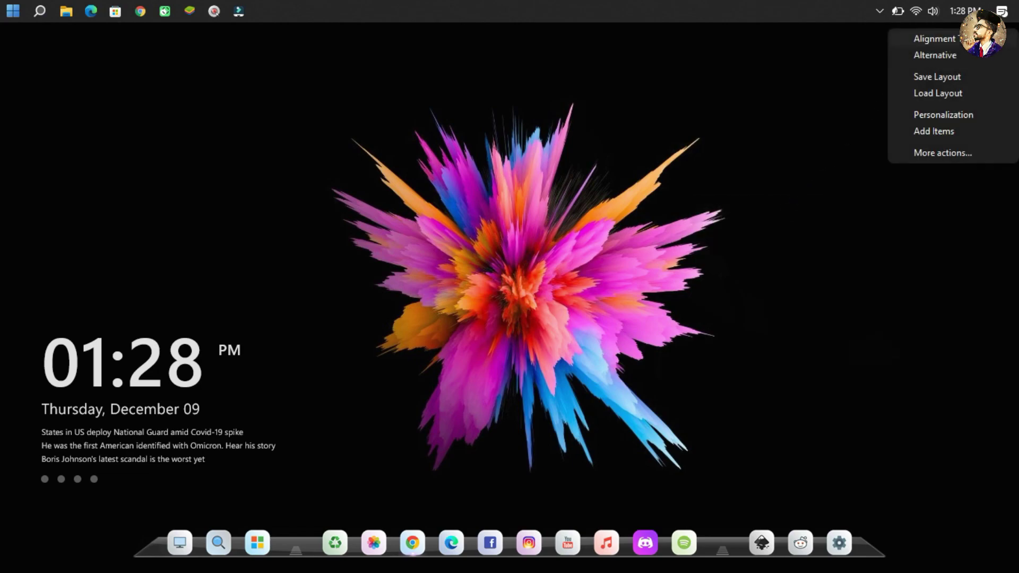
pyautogui.click(951, 152)
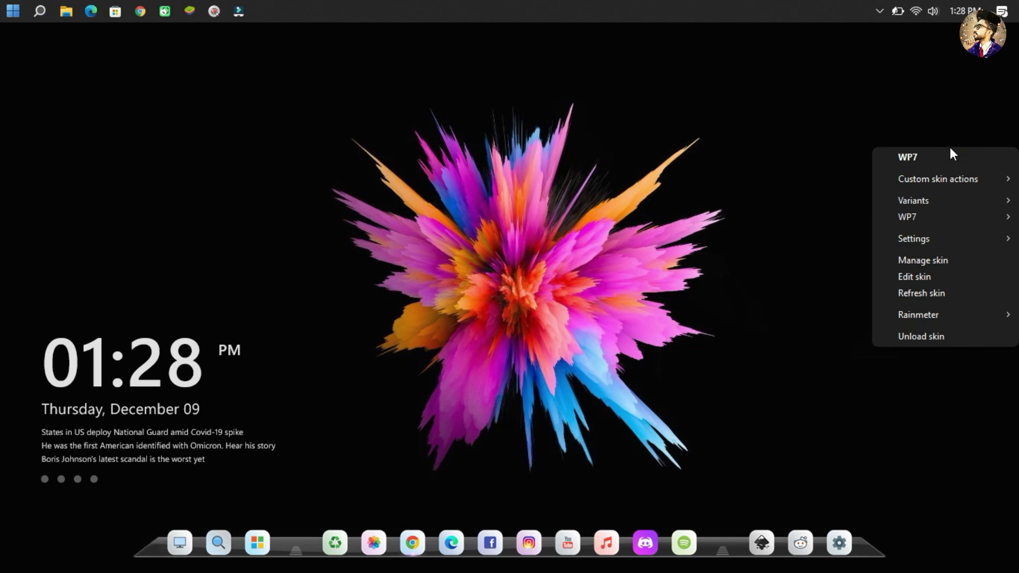
pyautogui.click(930, 331)
# - Give the taskbar centered task icons and dynamic transparency in the StartAllBack configuration, and hide its Search button
pyautogui.rightClick(728, 4)
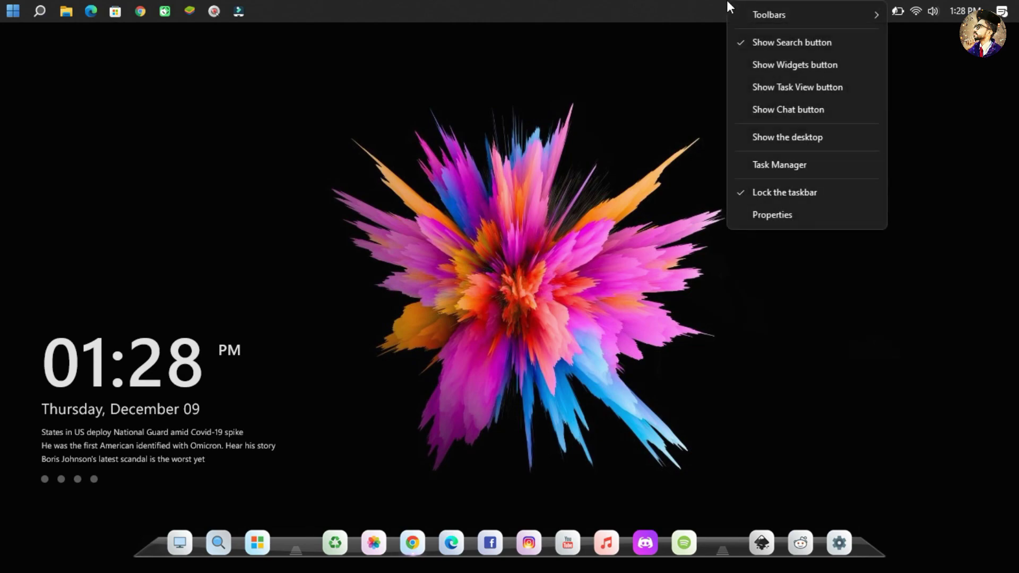
pyautogui.click(773, 215)
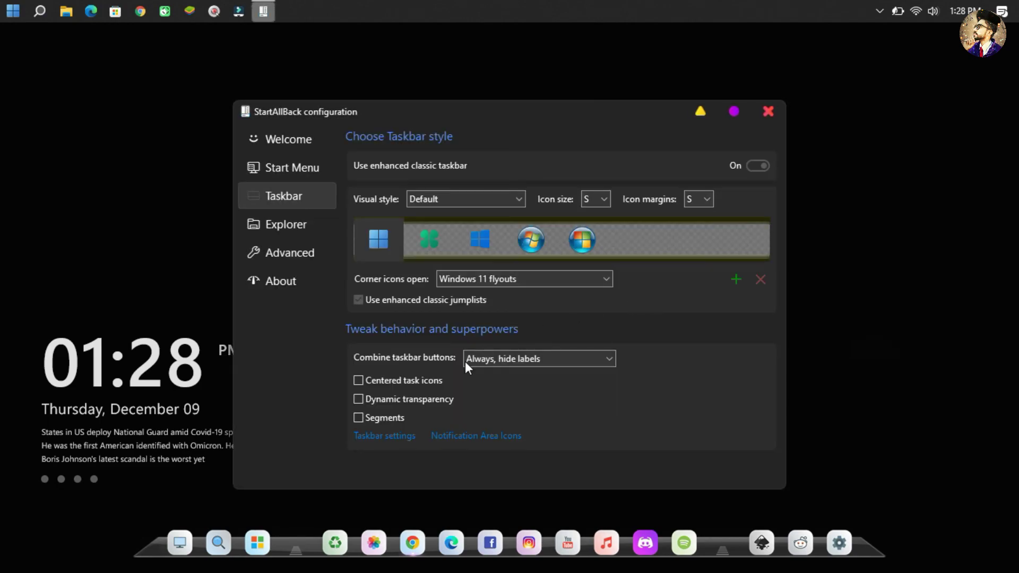
pyautogui.click(429, 400)
pyautogui.click(422, 384)
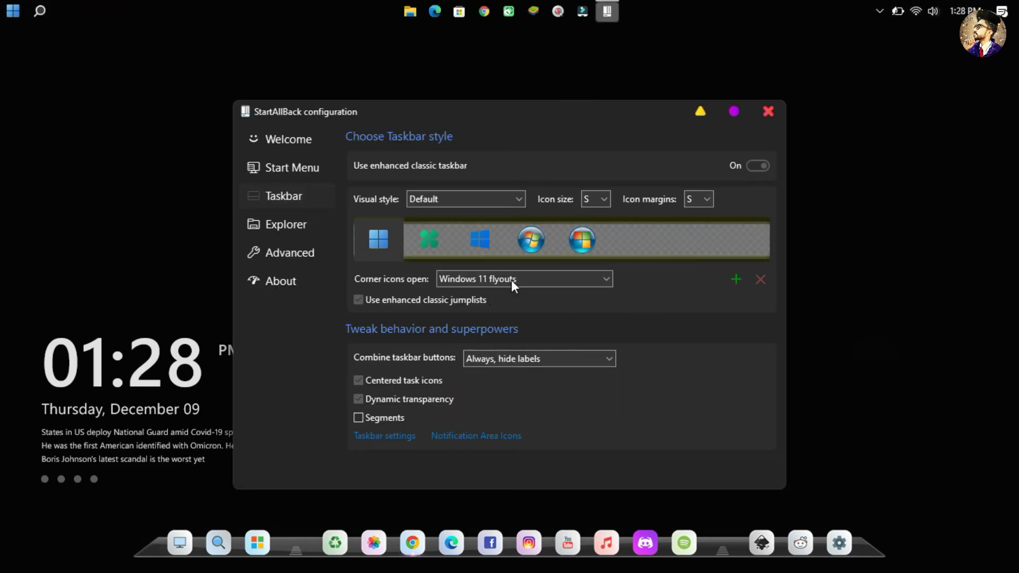
pyautogui.click(769, 117)
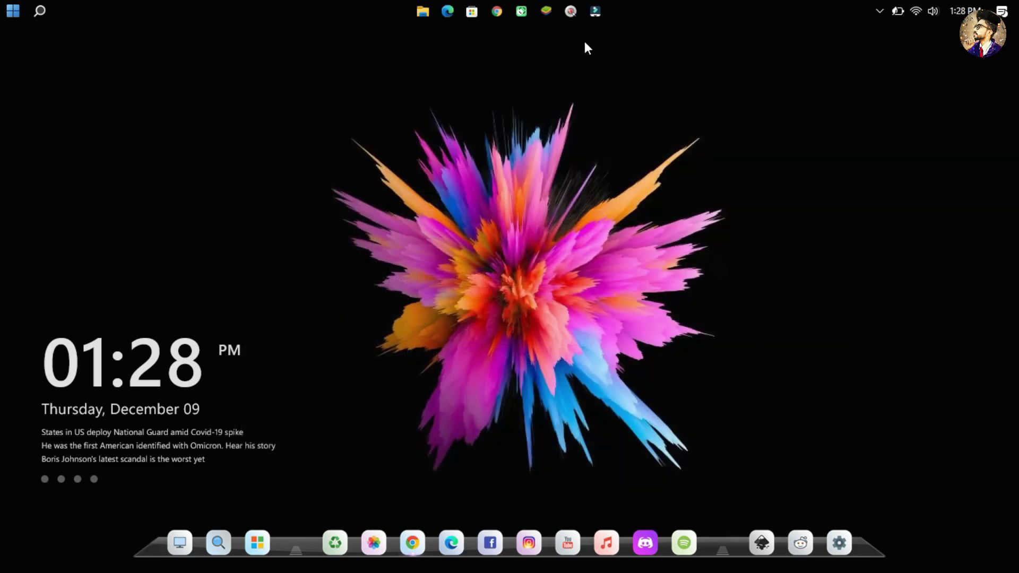
pyautogui.rightClick(282, 1)
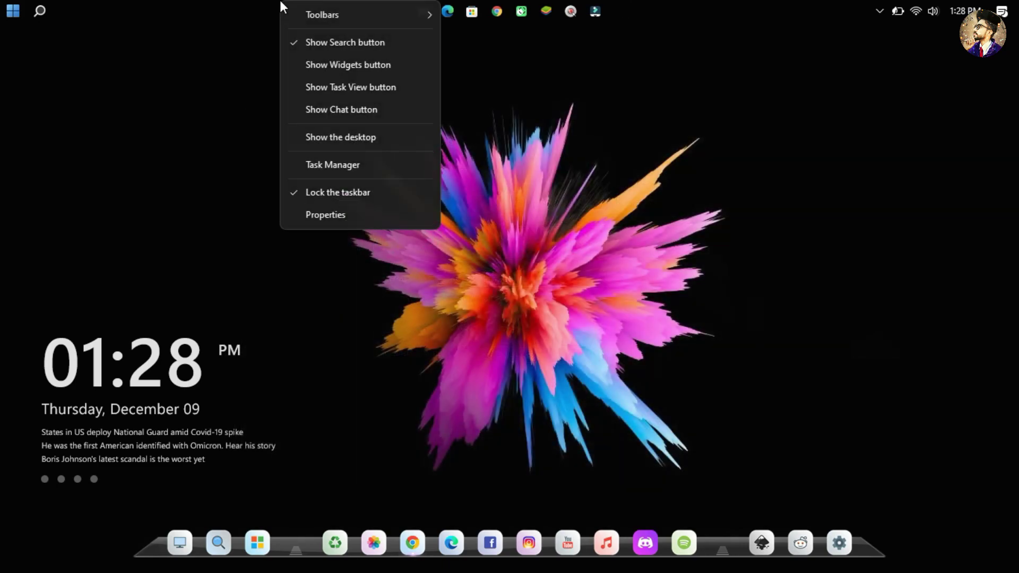
pyautogui.click(293, 44)
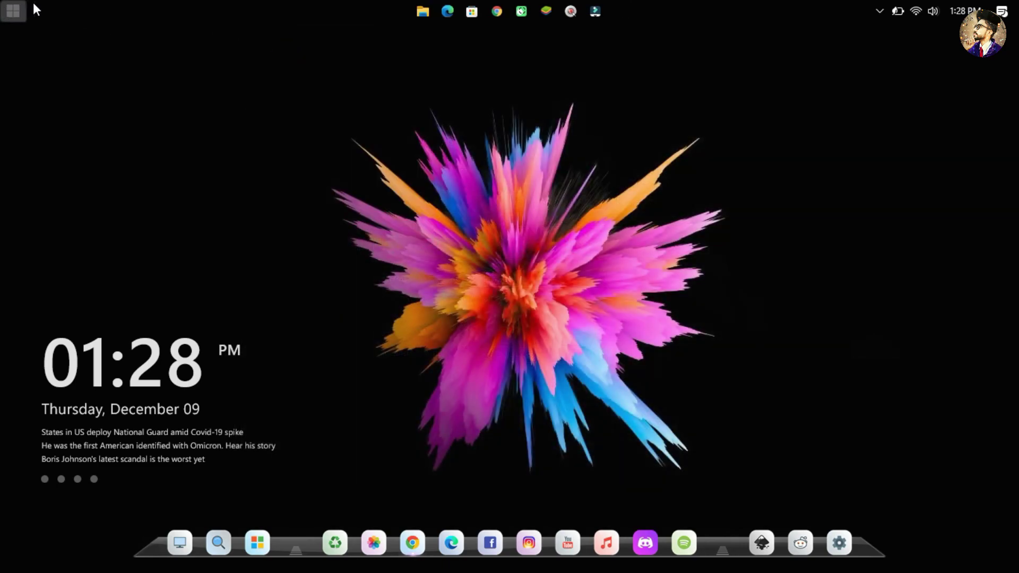